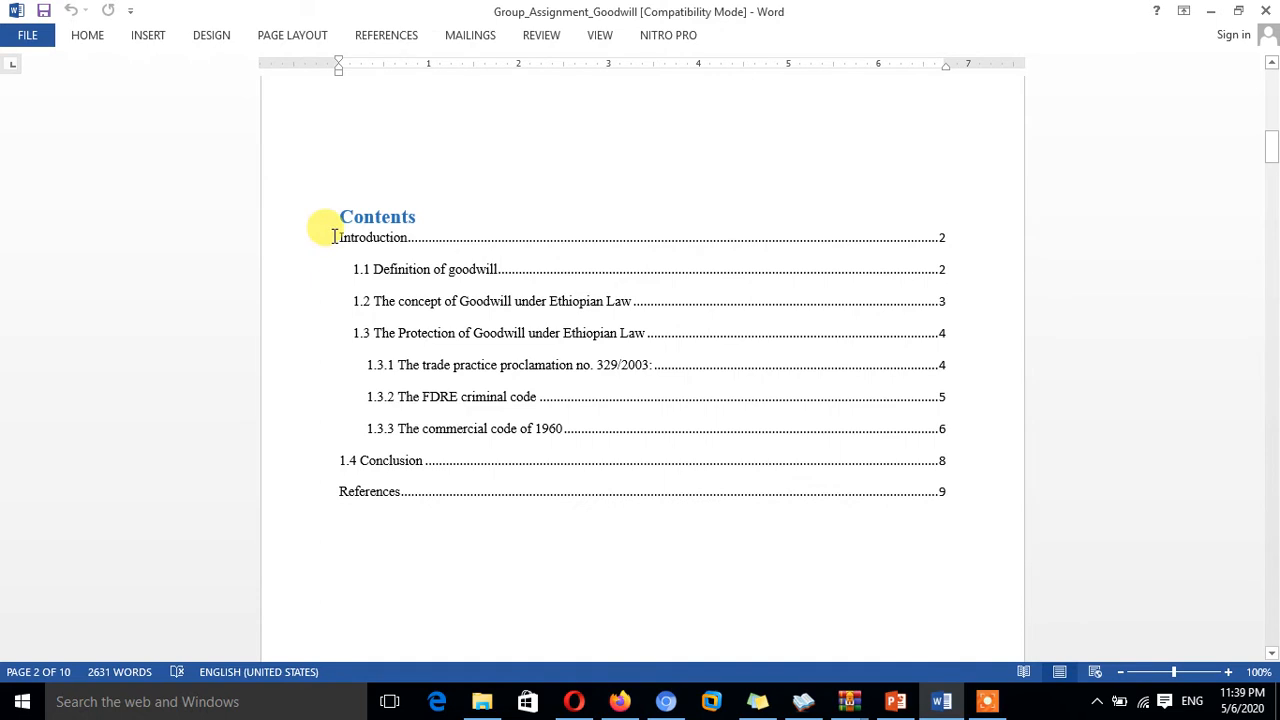
Step: Examine the table of contents entries from Introduction through References and their page numbers
drag(320, 228, 517, 516)
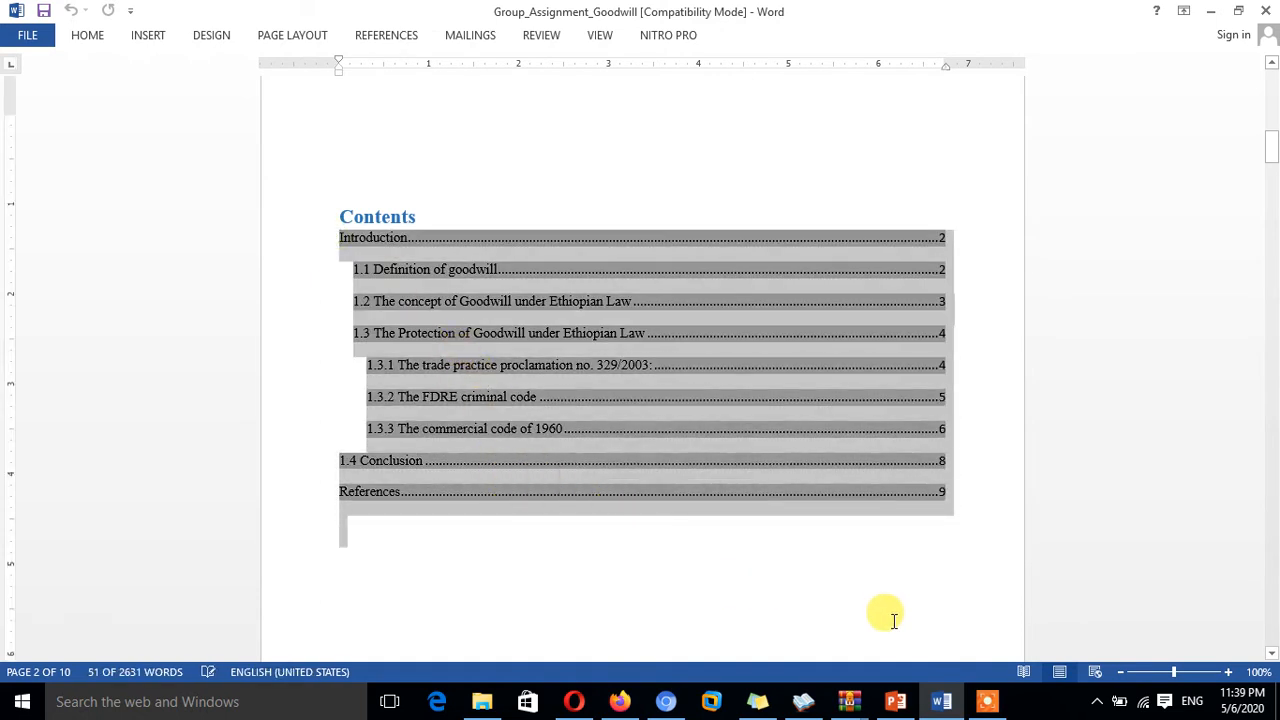
click(891, 617)
click(934, 491)
drag(452, 308, 434, 240)
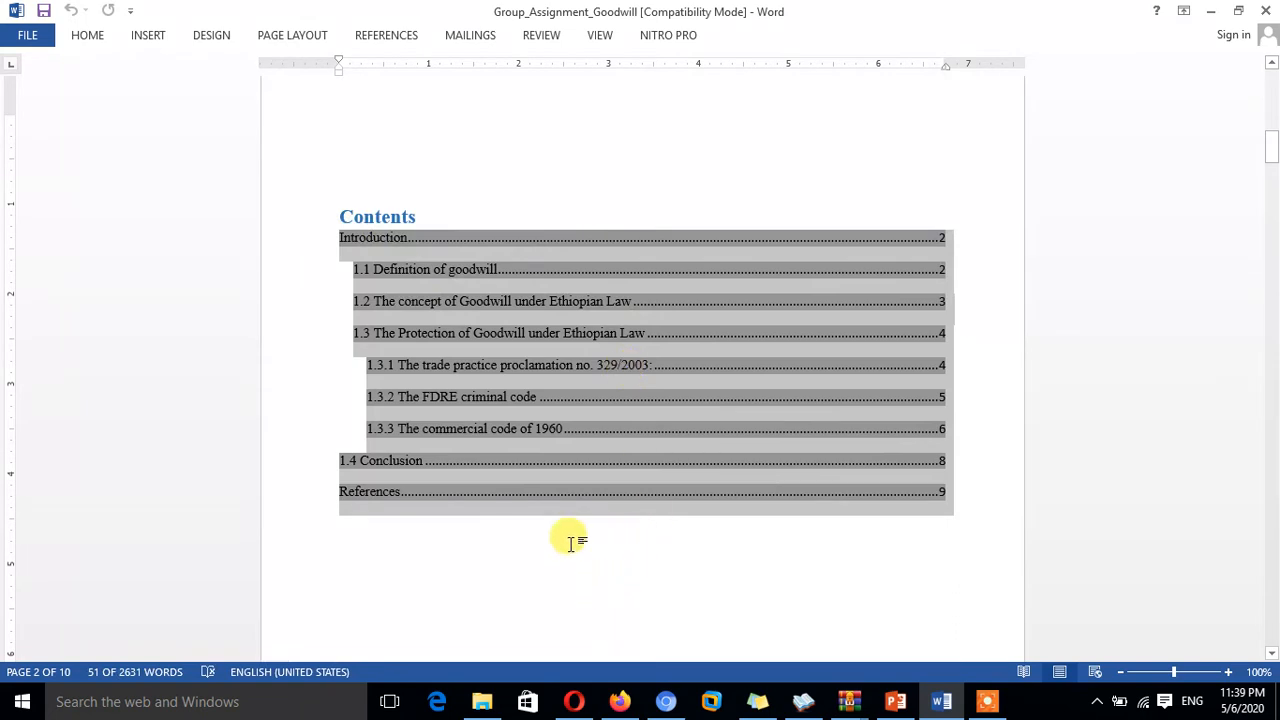
click(369, 239)
drag(333, 239, 677, 555)
click(628, 566)
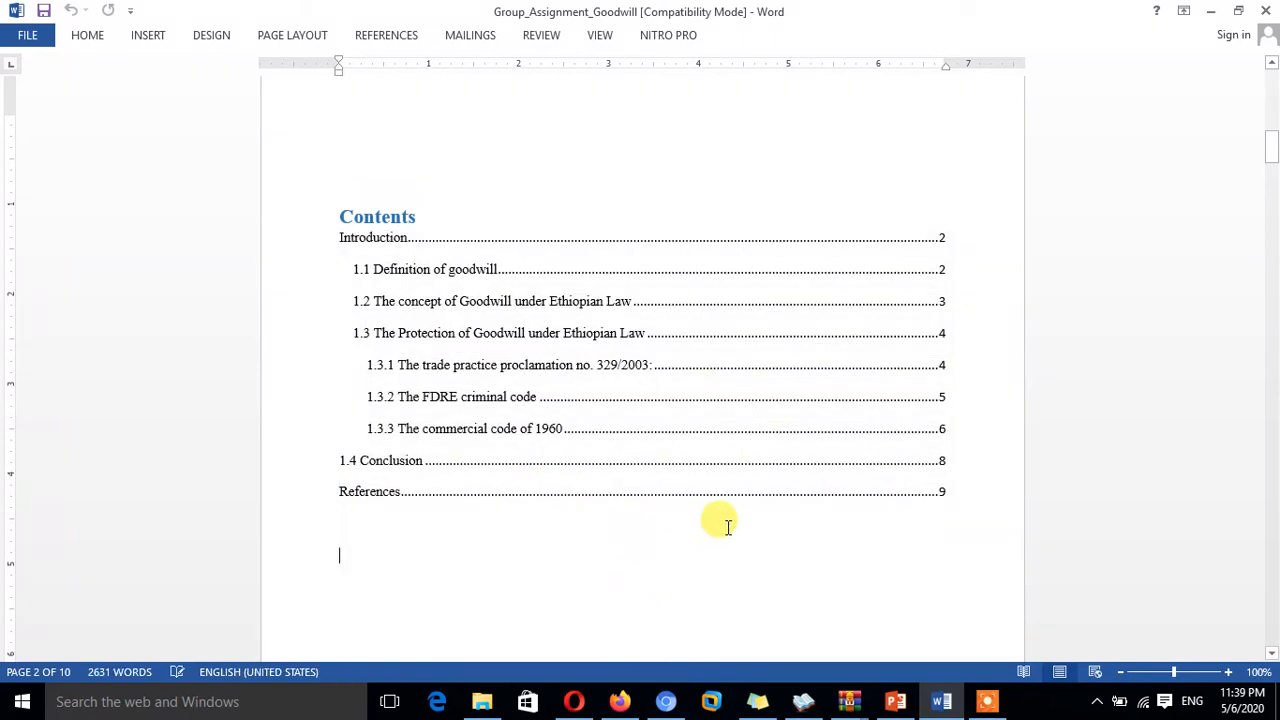
drag(938, 546, 323, 240)
click(400, 520)
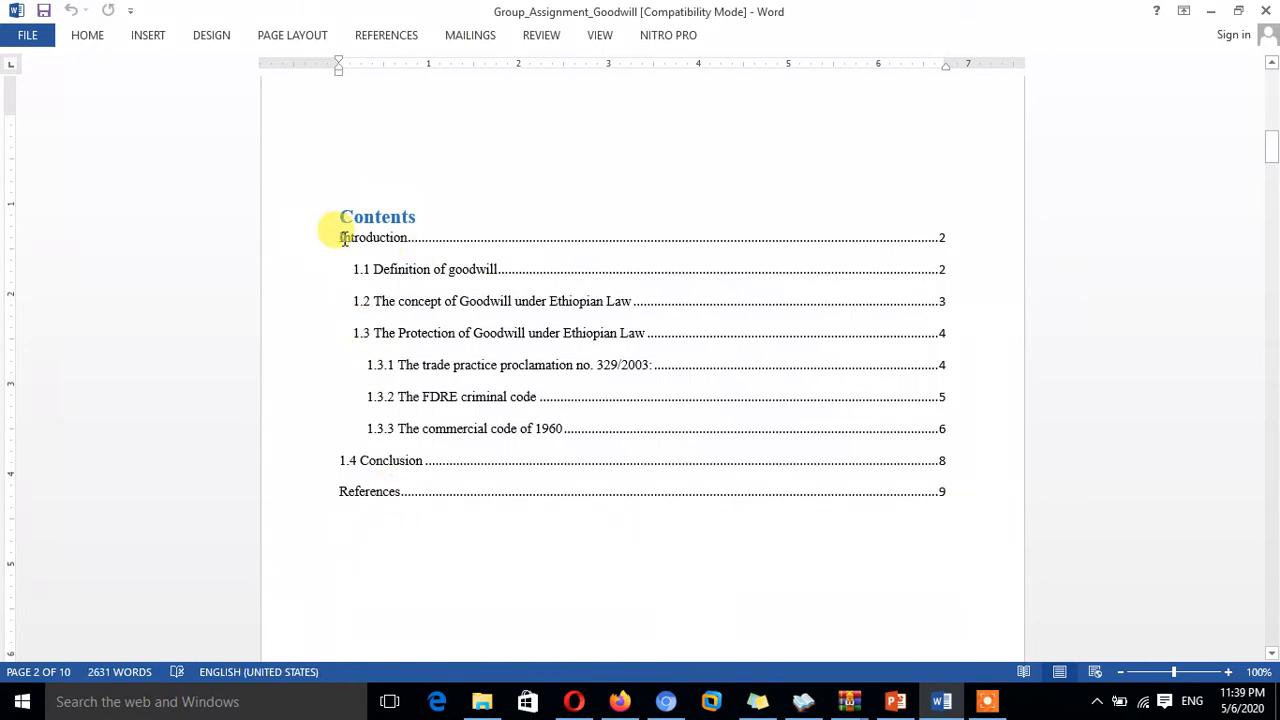
drag(341, 237, 486, 509)
click(475, 588)
drag(342, 240, 517, 531)
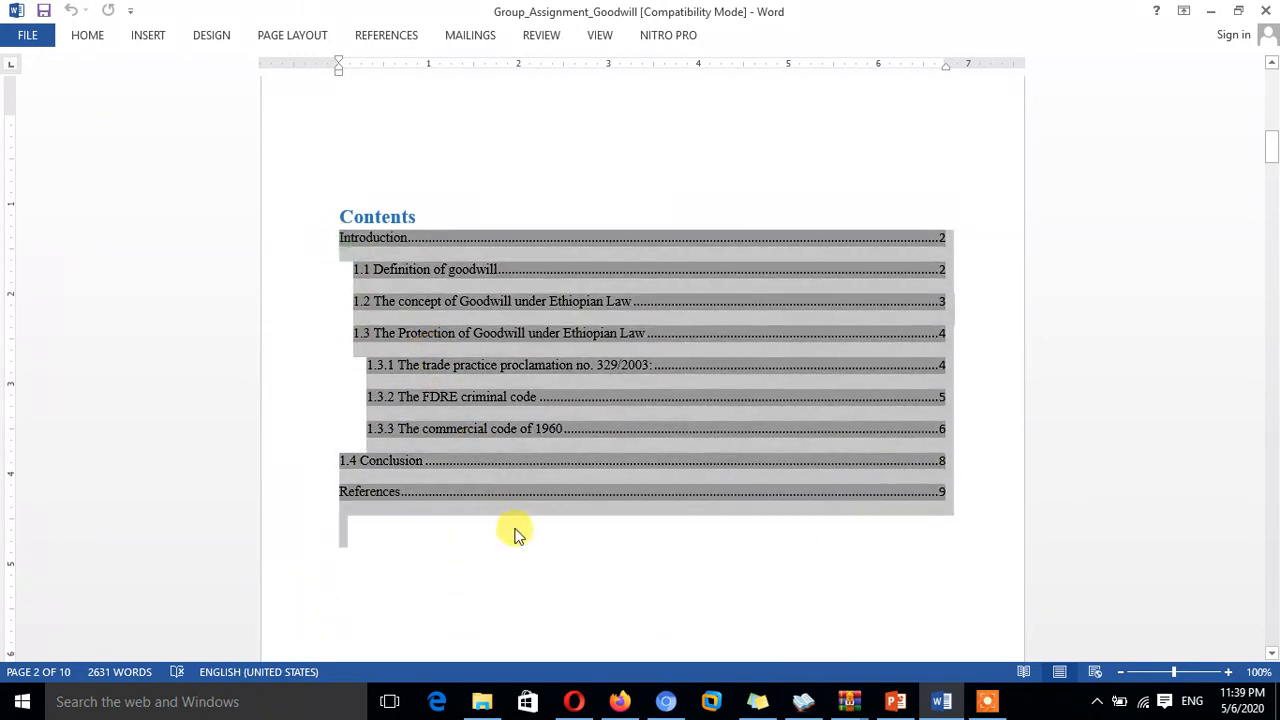
click(587, 580)
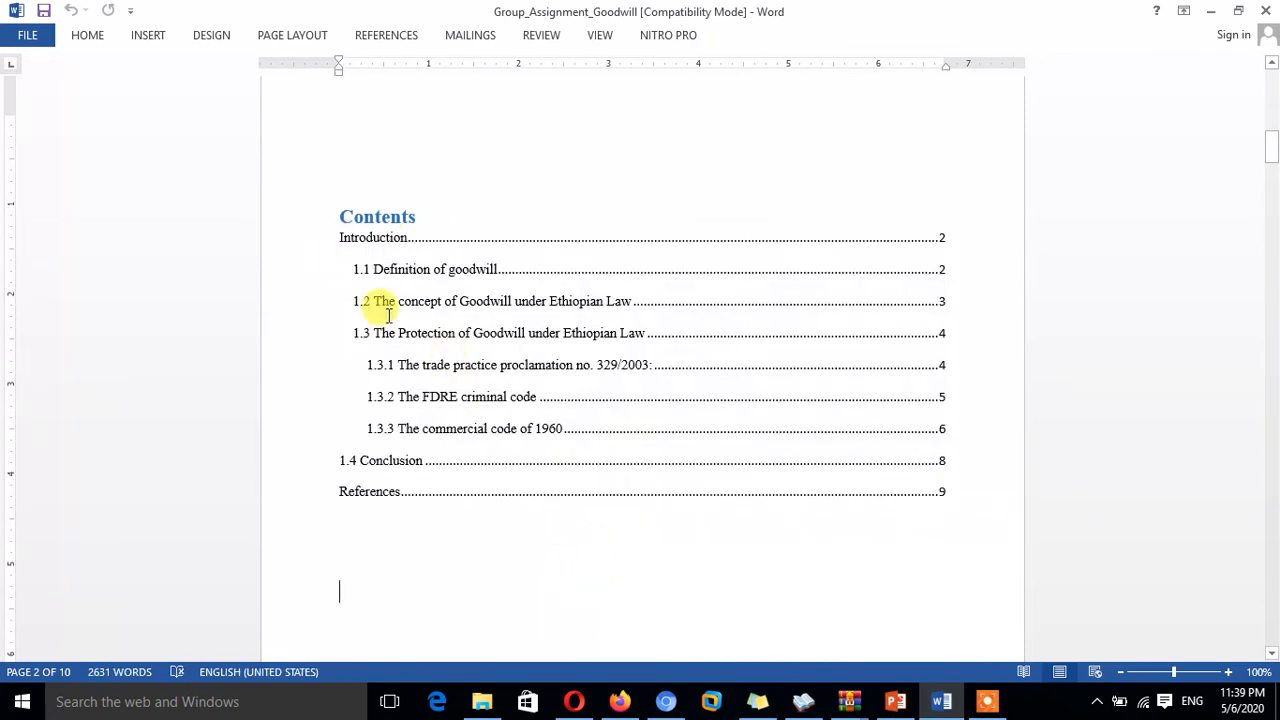
Step: Examine the Introduction and 1.1 Definition of goodwill headings in the document body
drag(1272, 148, 1270, 203)
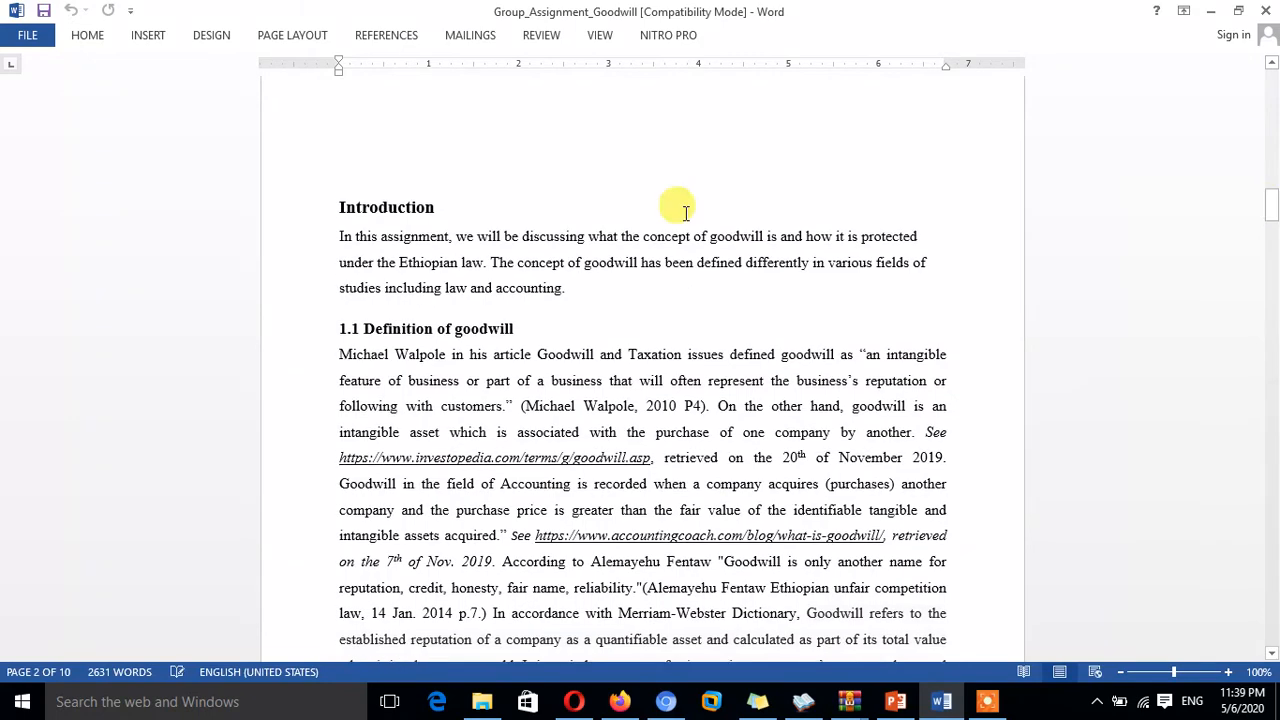
triple_click(337, 207)
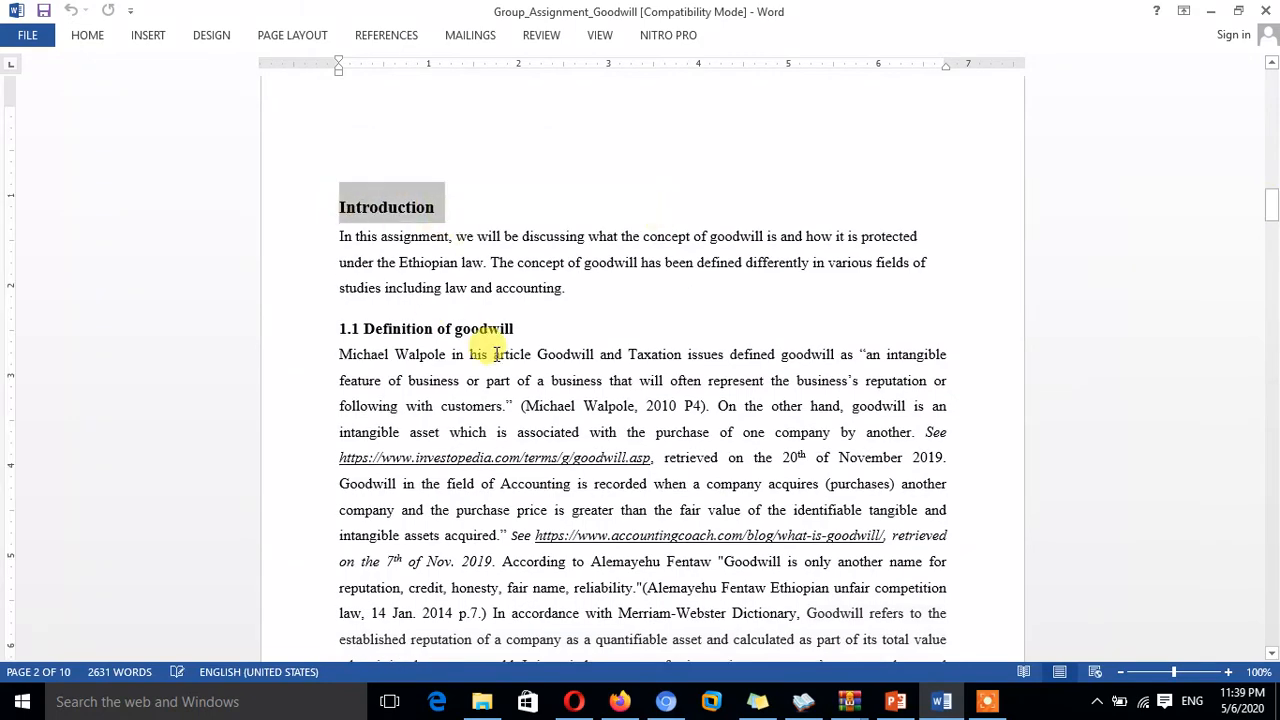
drag(527, 323, 364, 326)
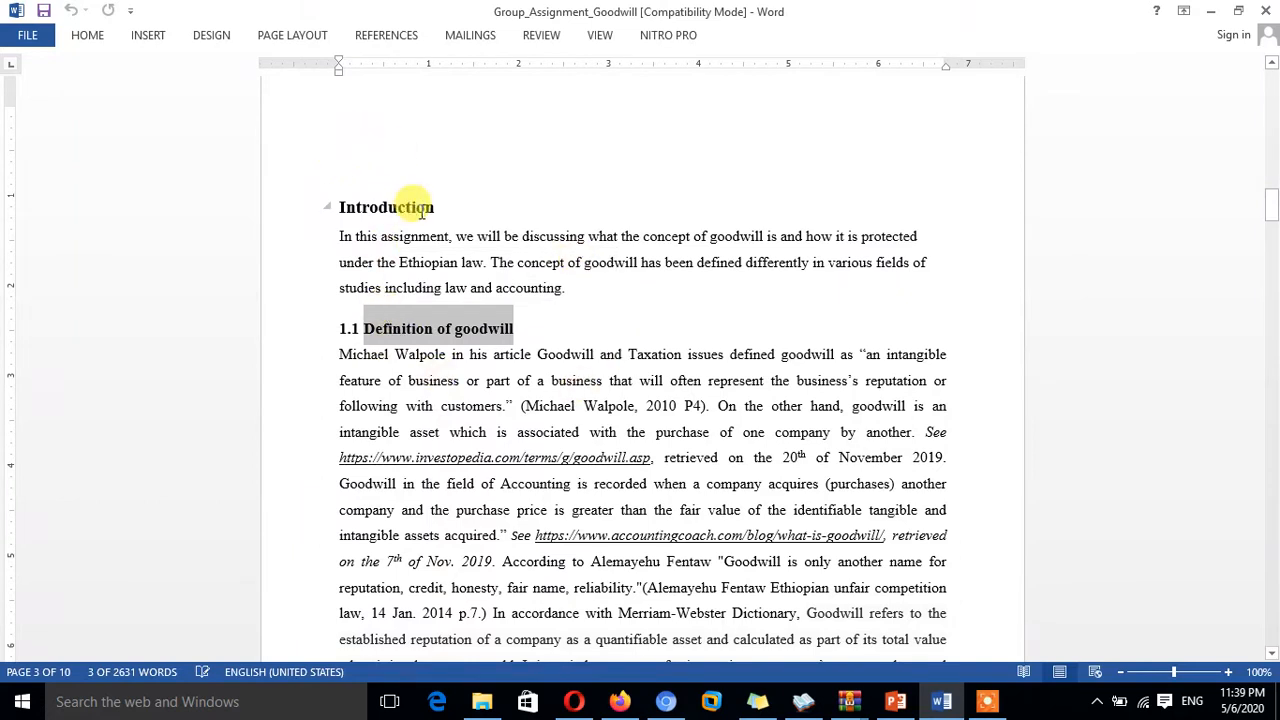
click(545, 302)
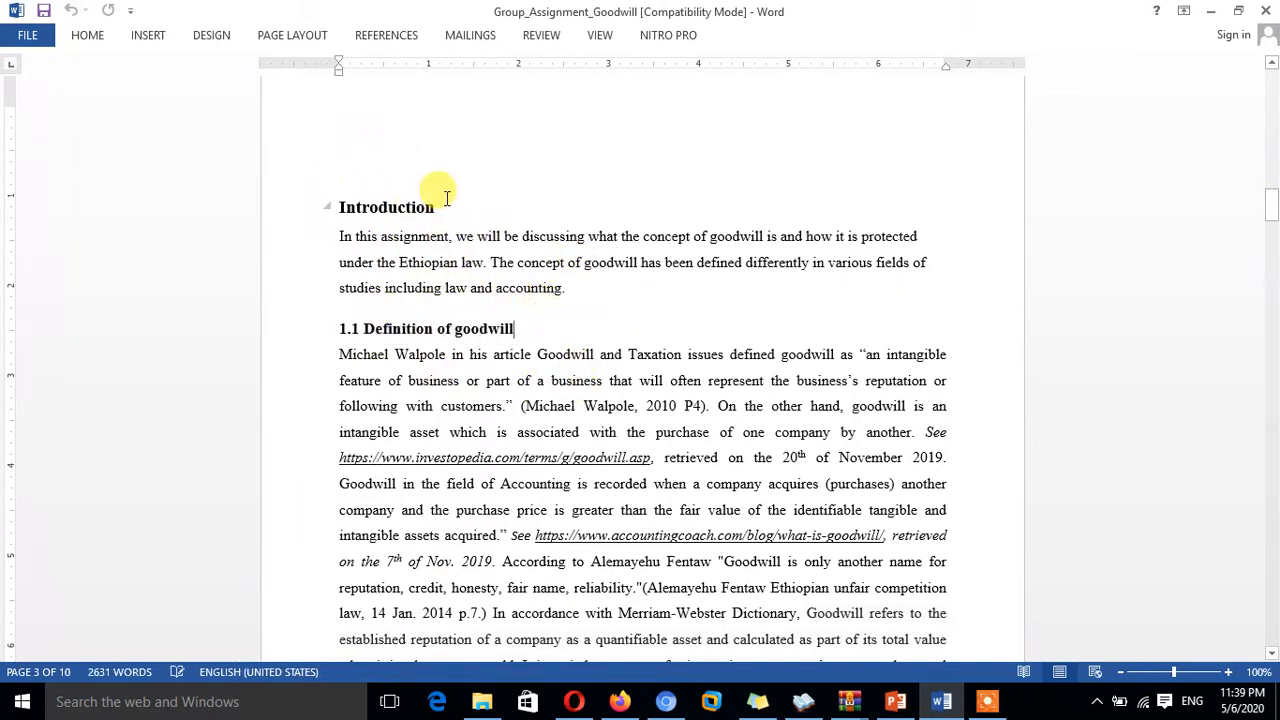
drag(443, 196, 333, 200)
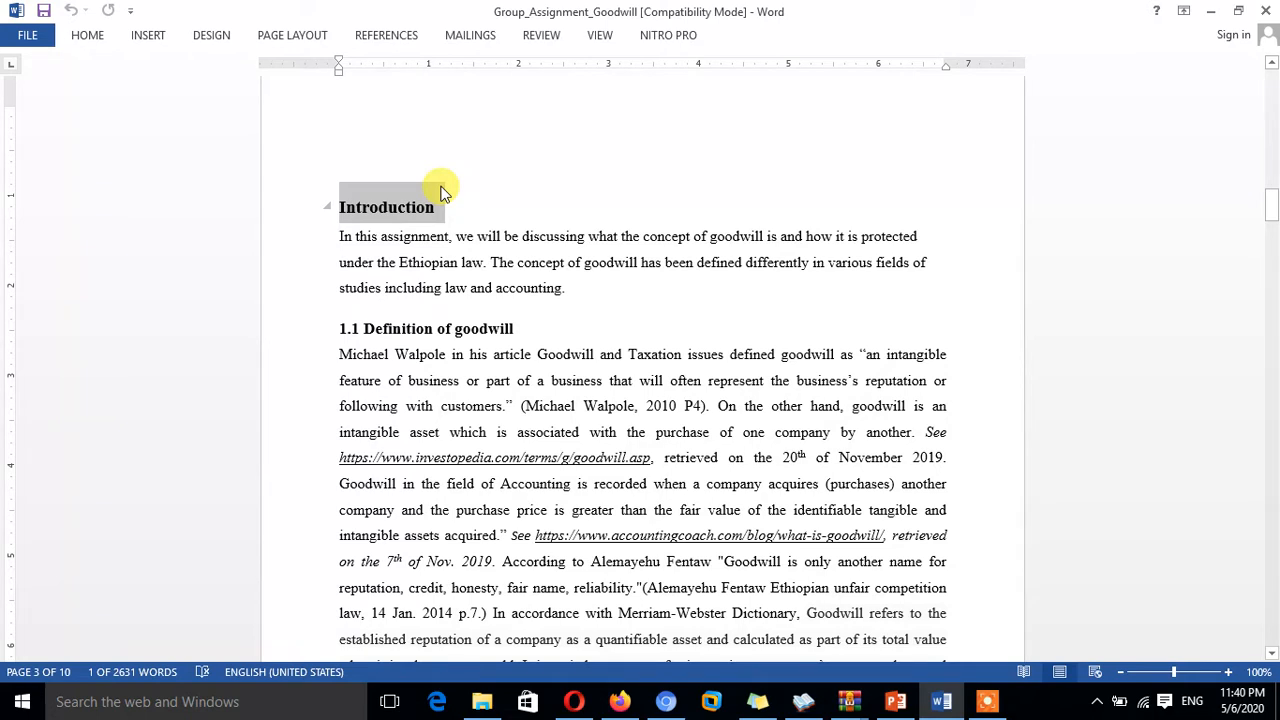
click(488, 192)
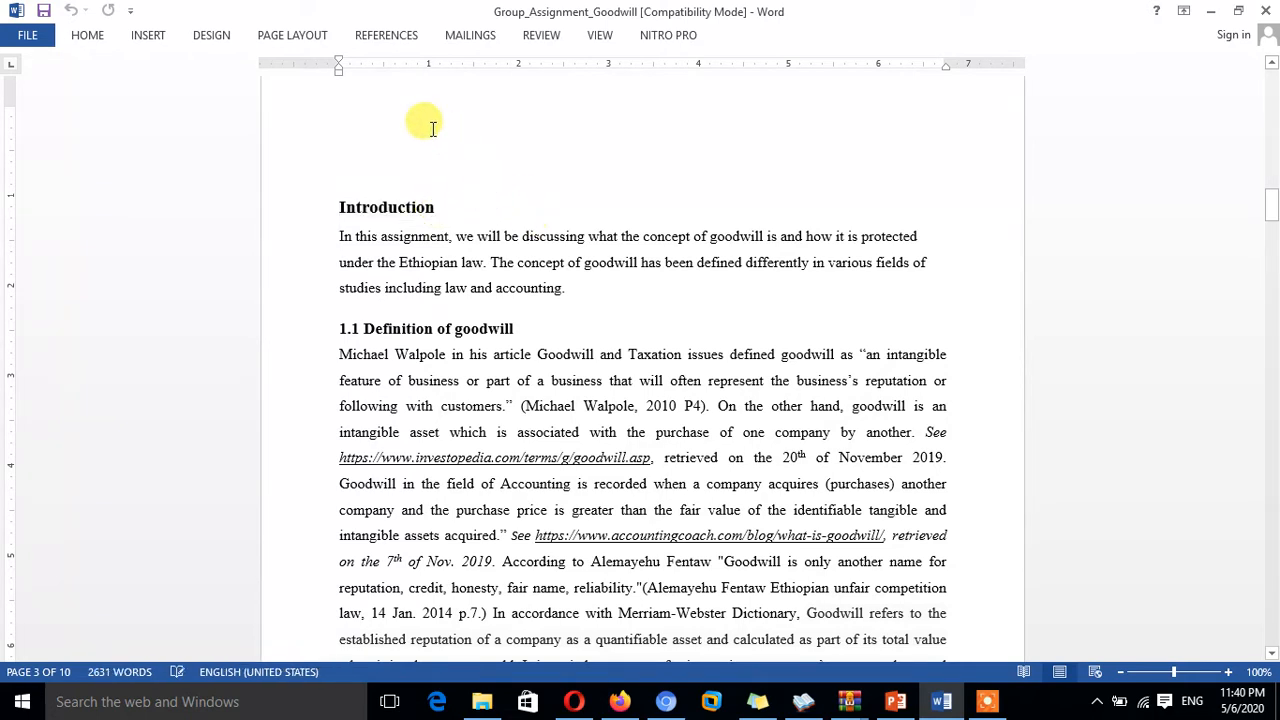
Step: Apply the Heading 1 style to the Introduction heading in the document body
drag(437, 210, 367, 212)
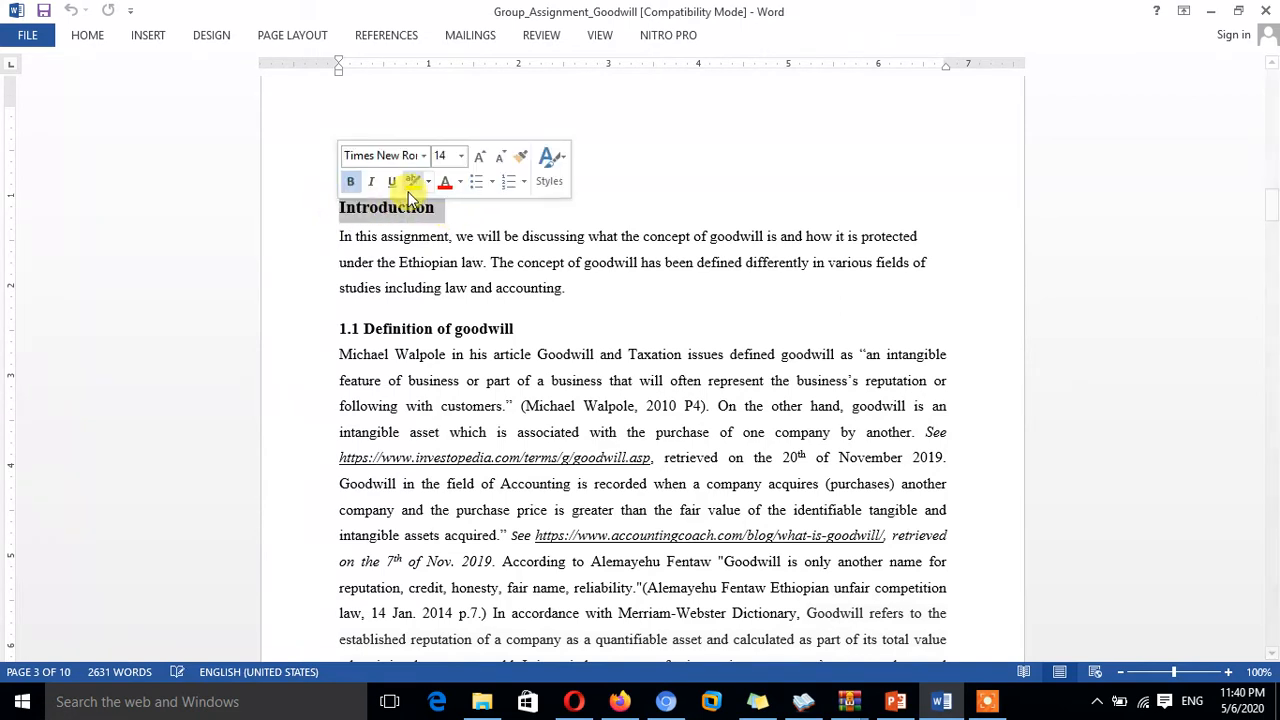
click(458, 207)
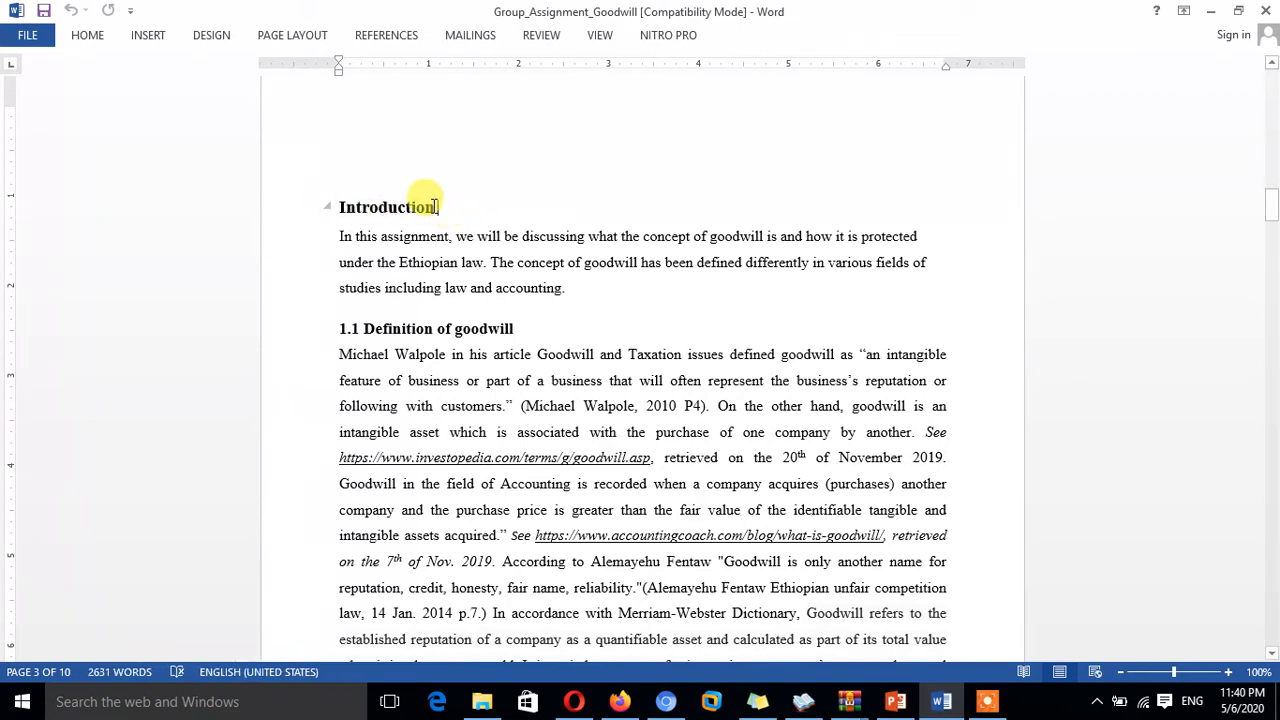
drag(437, 207, 337, 210)
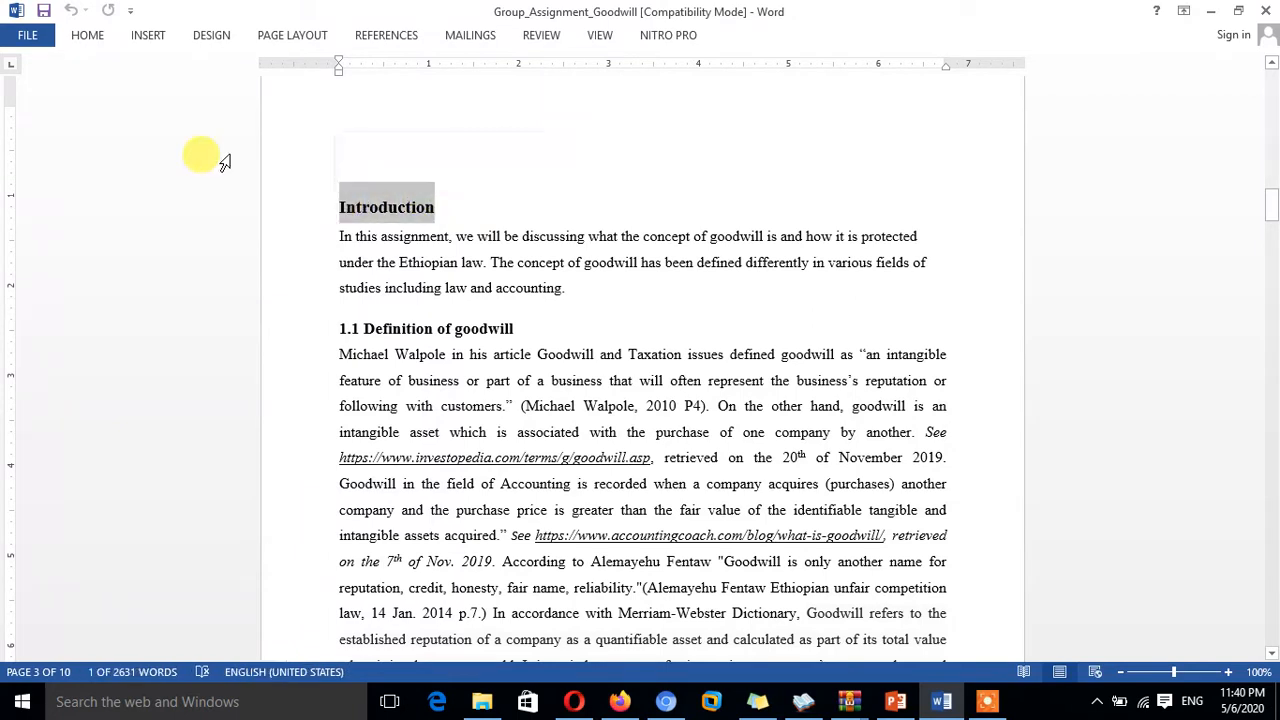
click(90, 40)
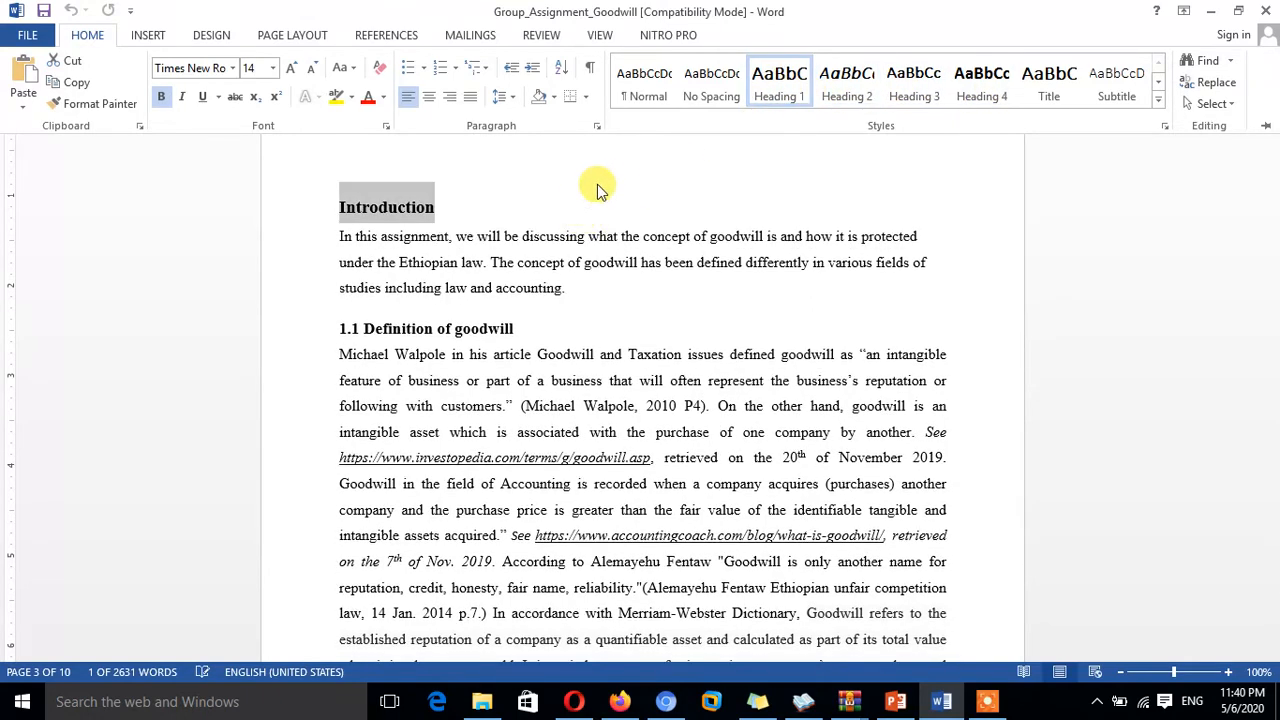
click(778, 85)
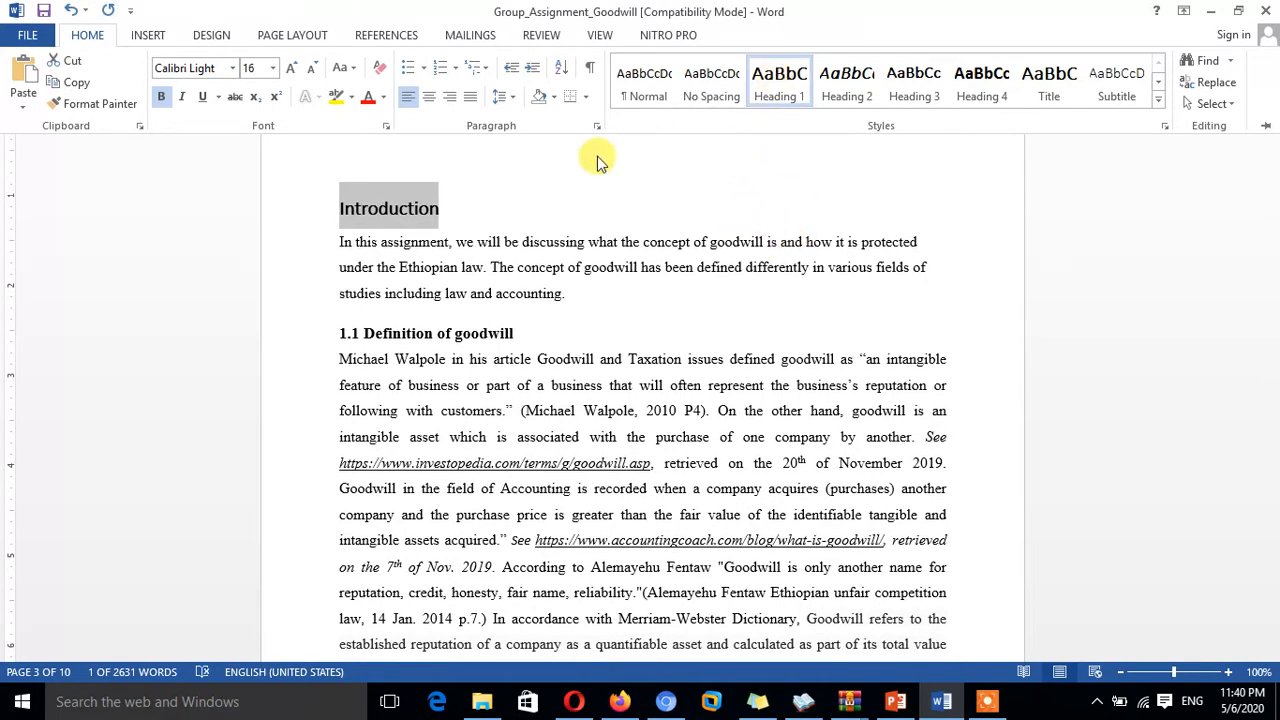
click(445, 210)
click(455, 215)
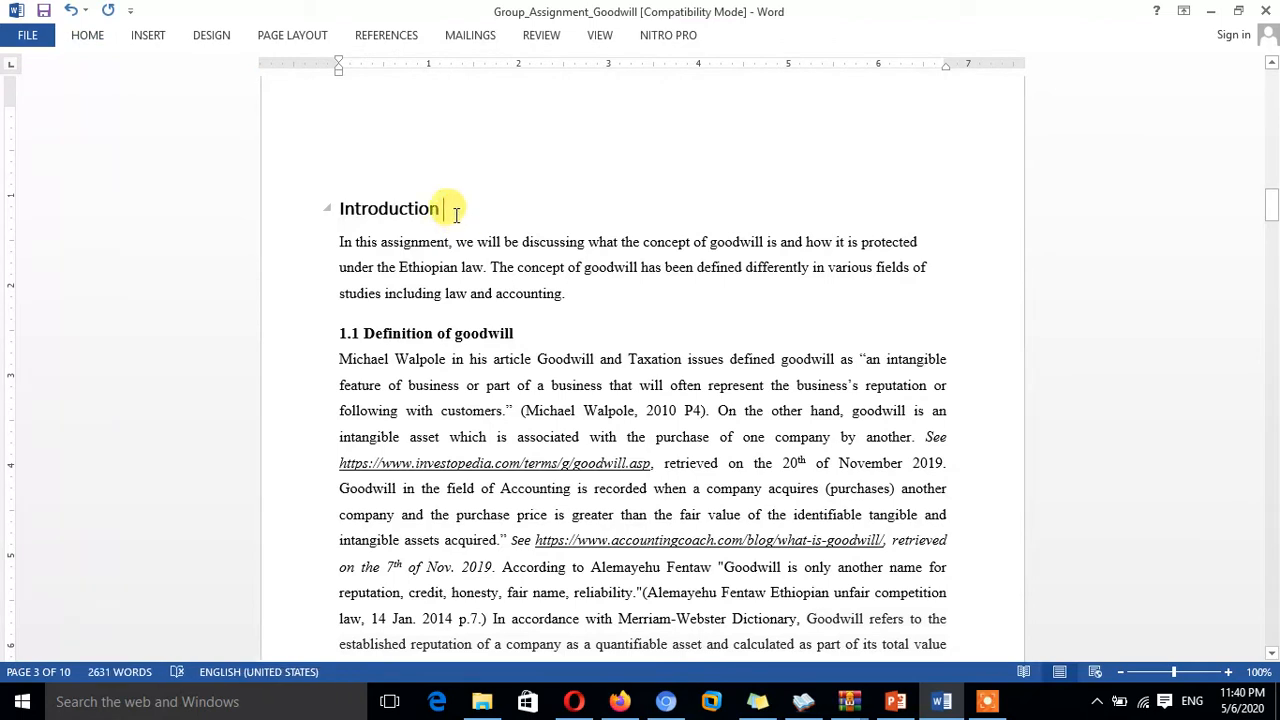
drag(443, 209, 340, 209)
Step: Apply the Heading 2 style to the "Definition of goodwill" text of section 1.1
drag(519, 338, 377, 340)
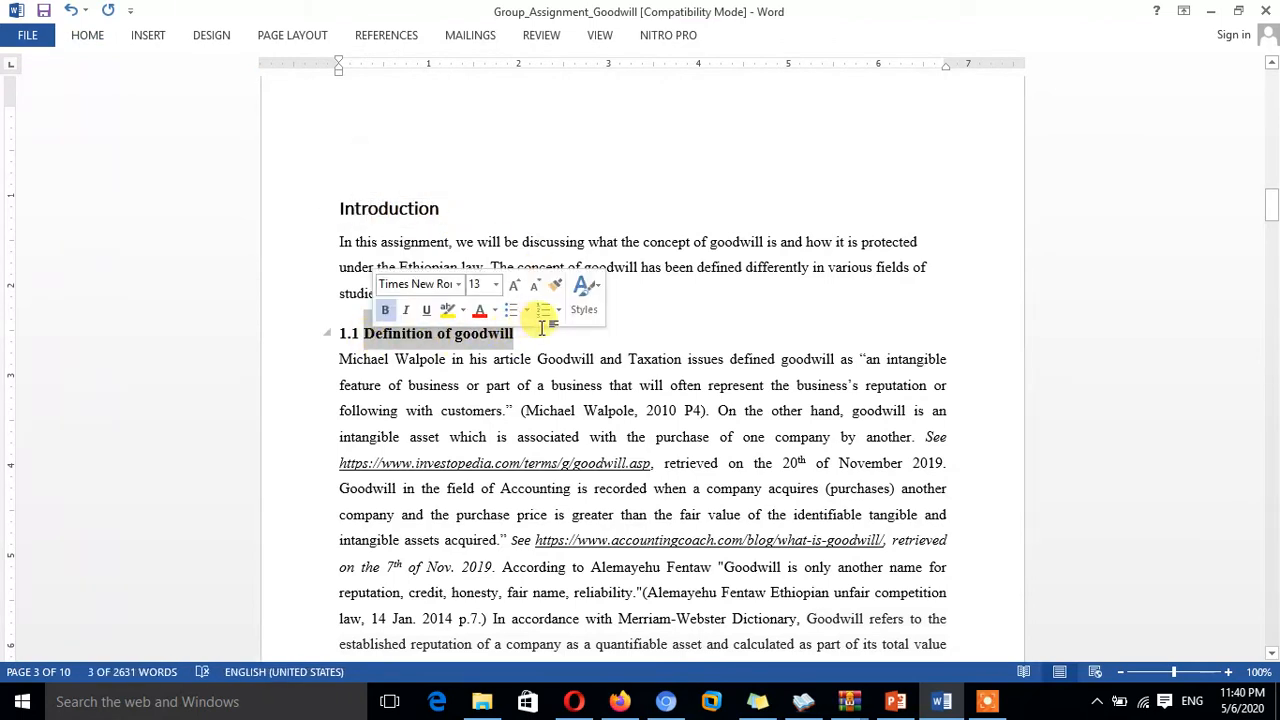
drag(521, 335, 375, 336)
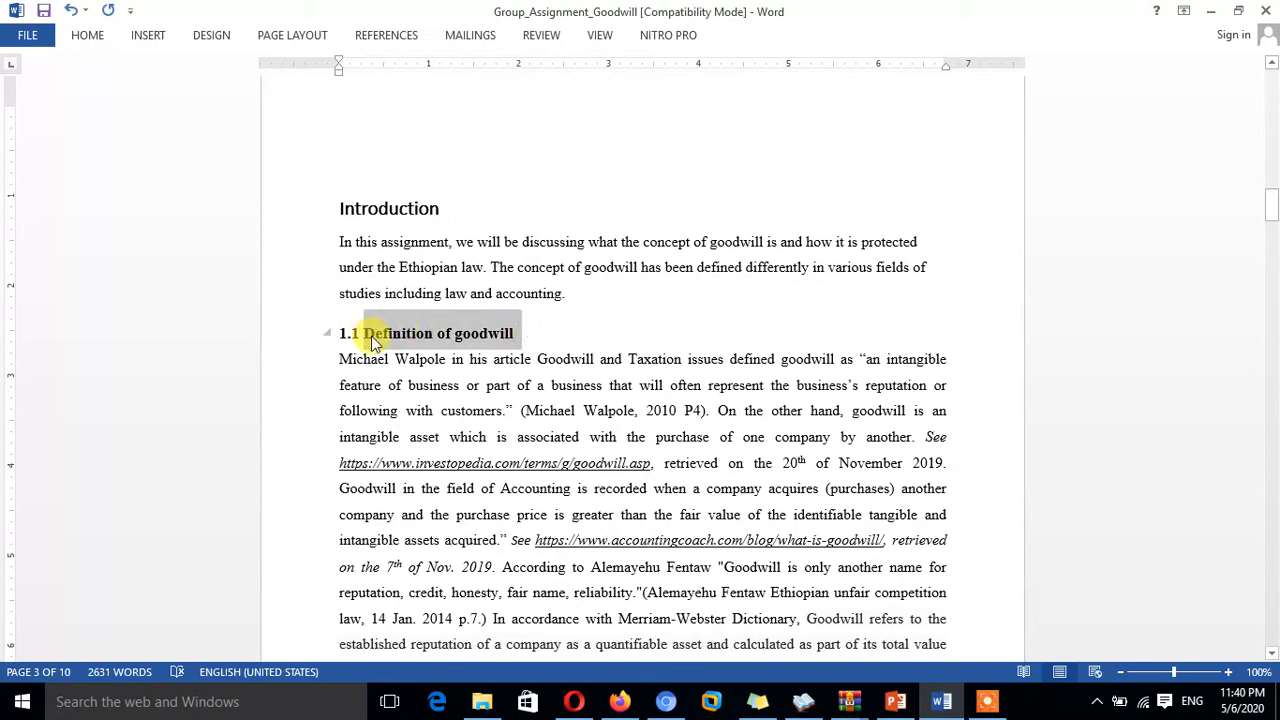
click(80, 38)
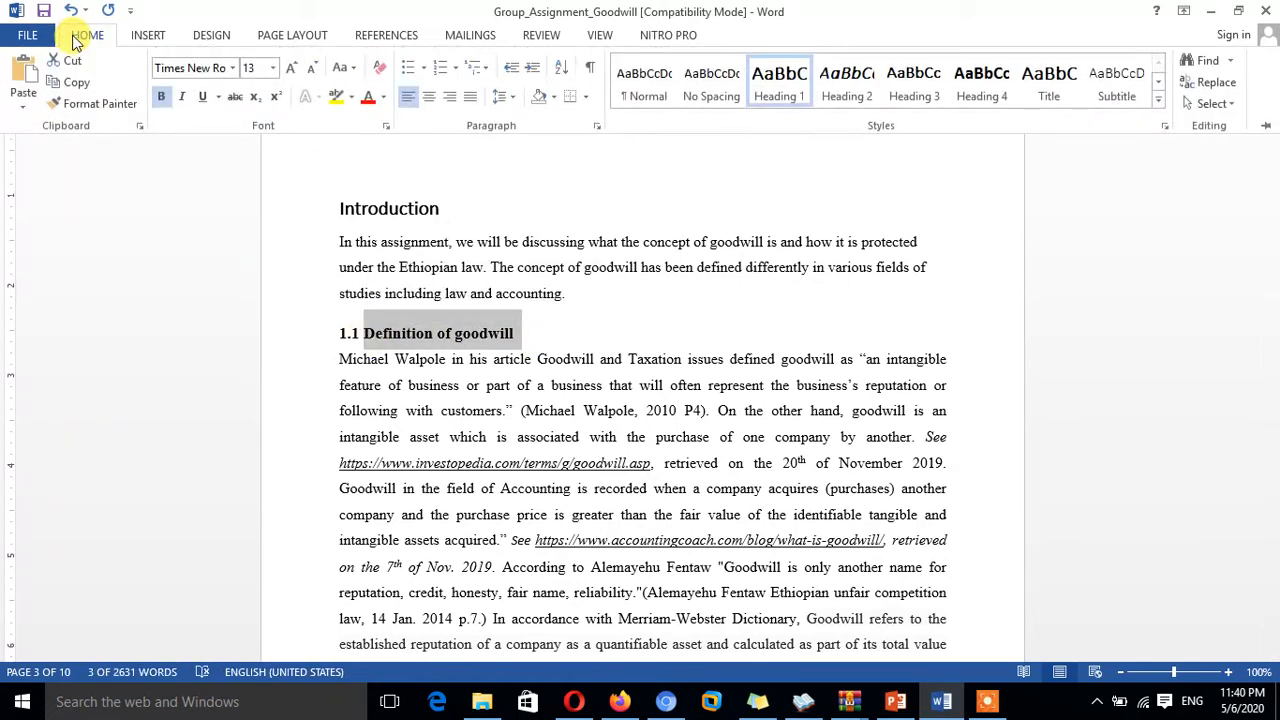
click(847, 78)
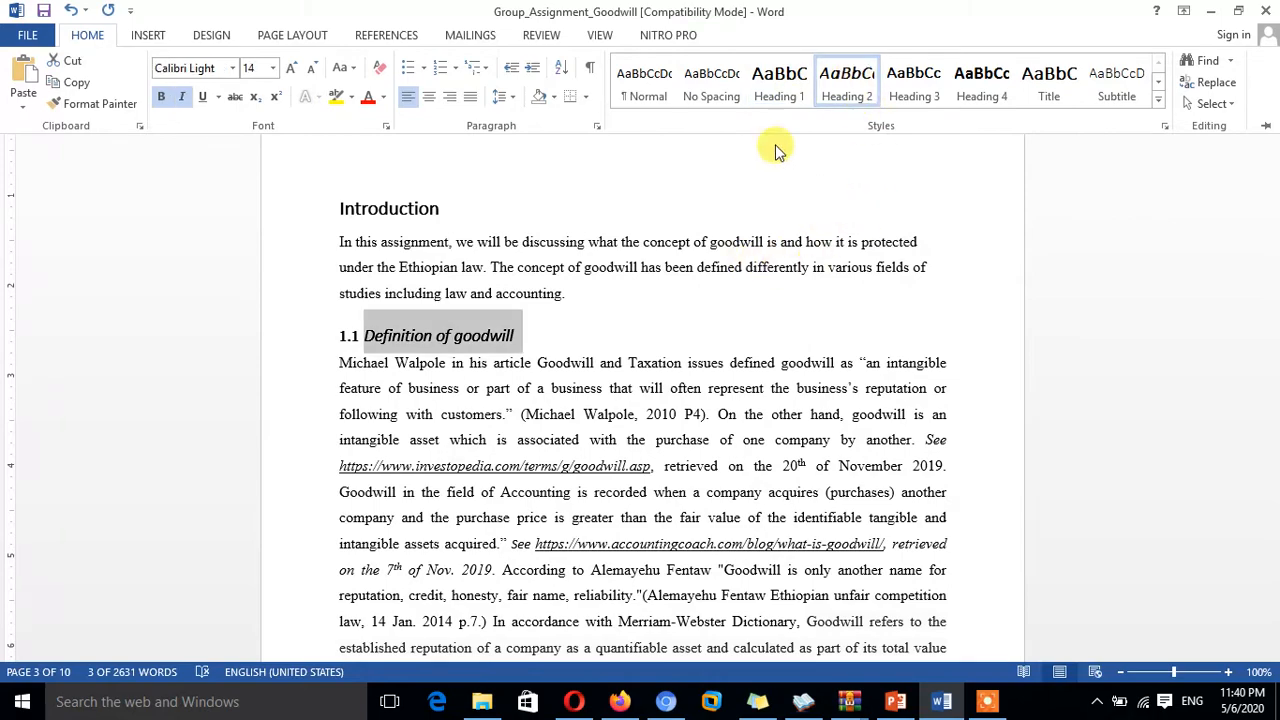
click(600, 336)
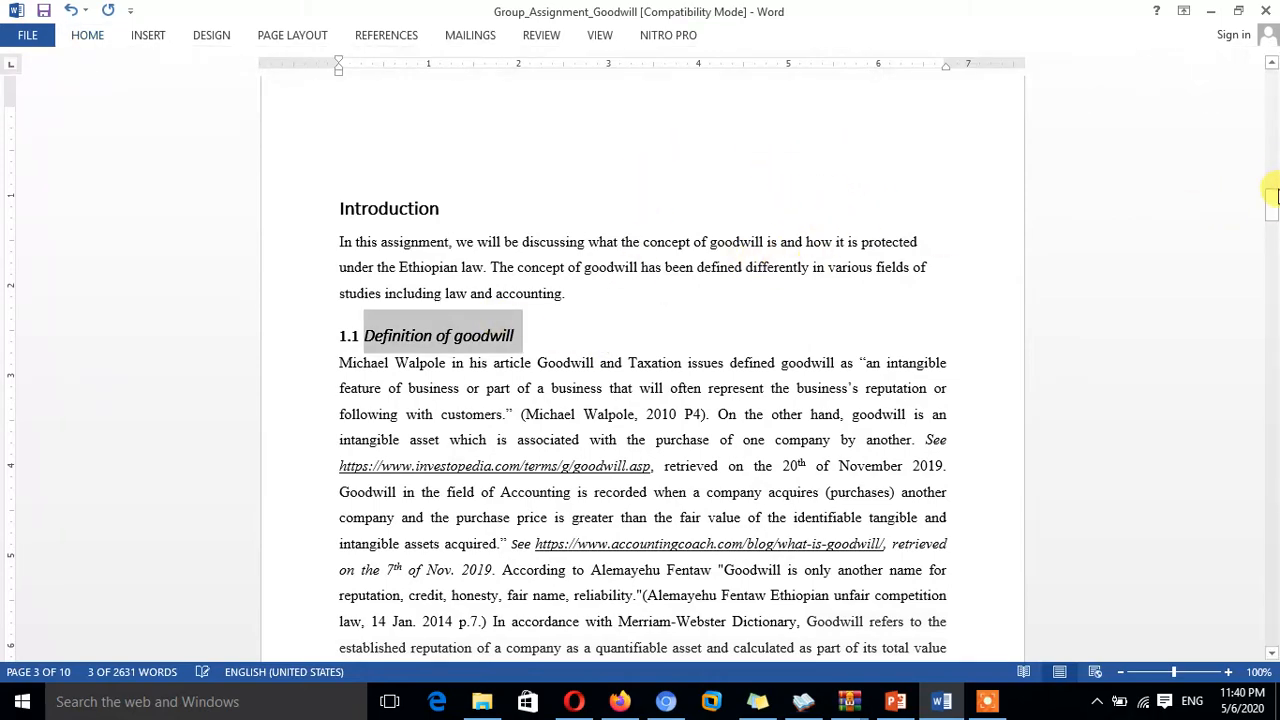
Step: Apply the Heading 3 style to the section 1.2 title "The concept of Goodwill under Ethiopian Law"
drag(1271, 196, 1255, 248)
drag(688, 206, 366, 206)
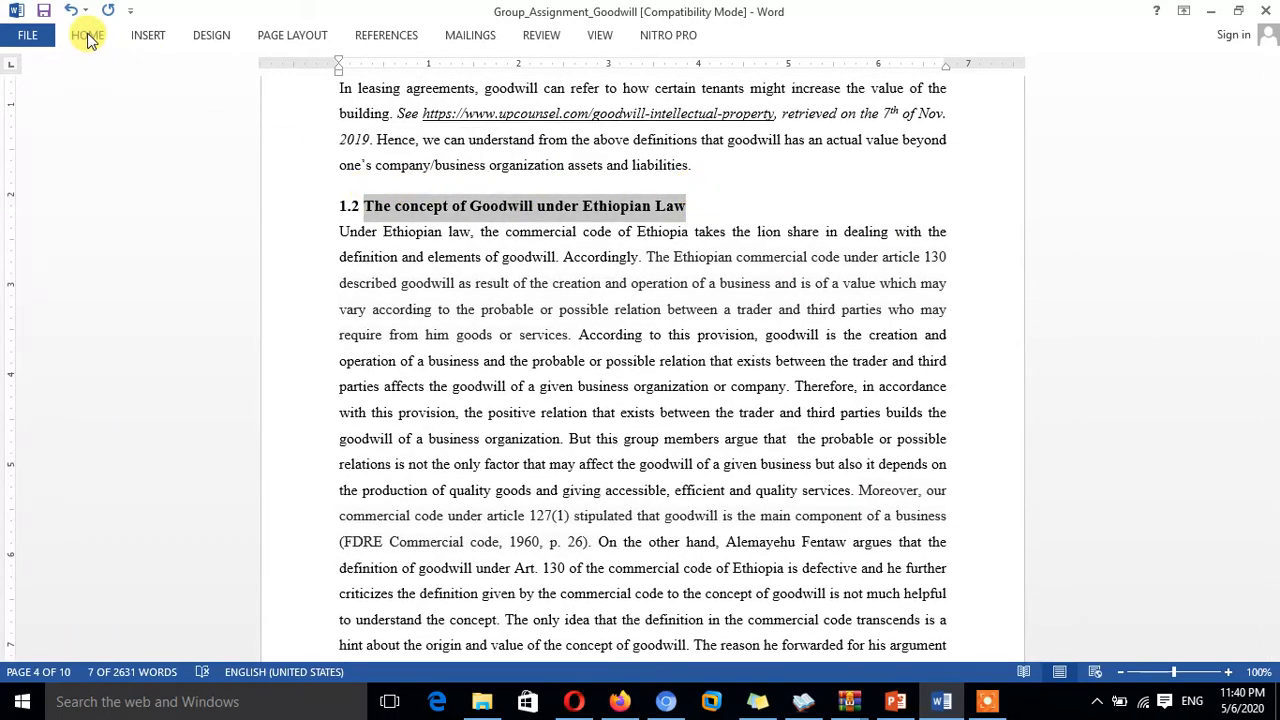
click(88, 38)
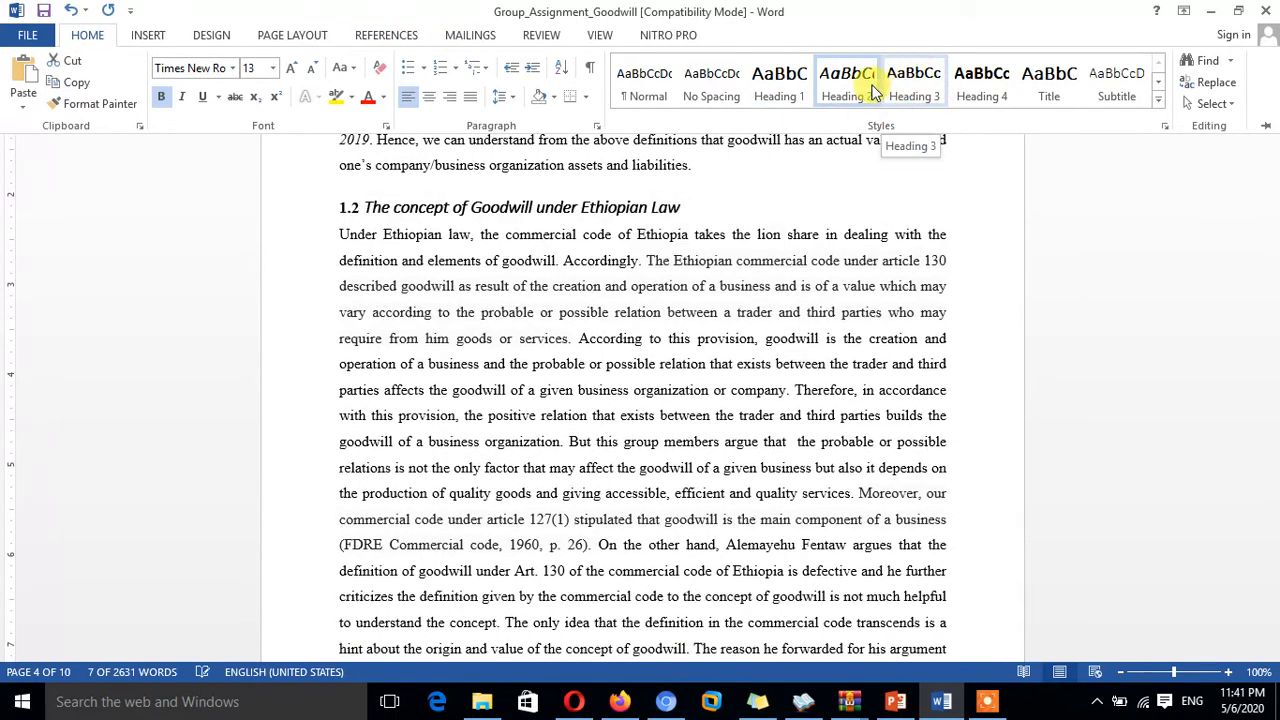
click(912, 86)
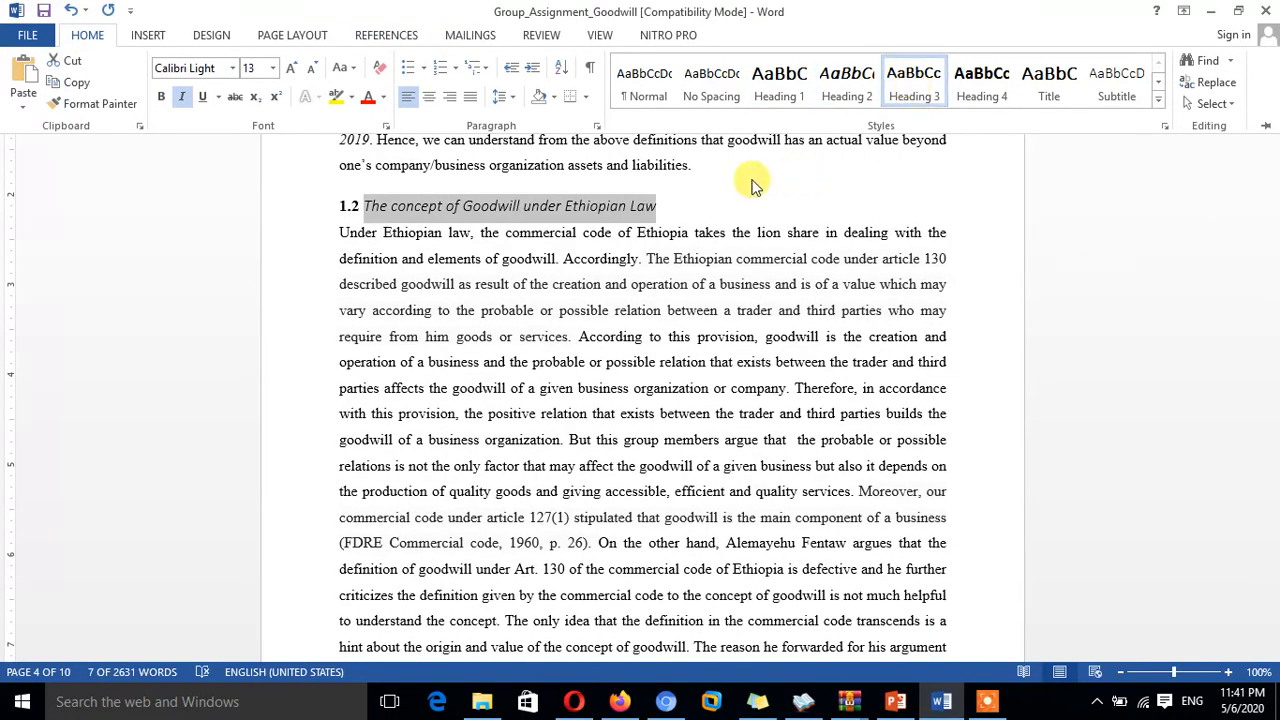
click(715, 206)
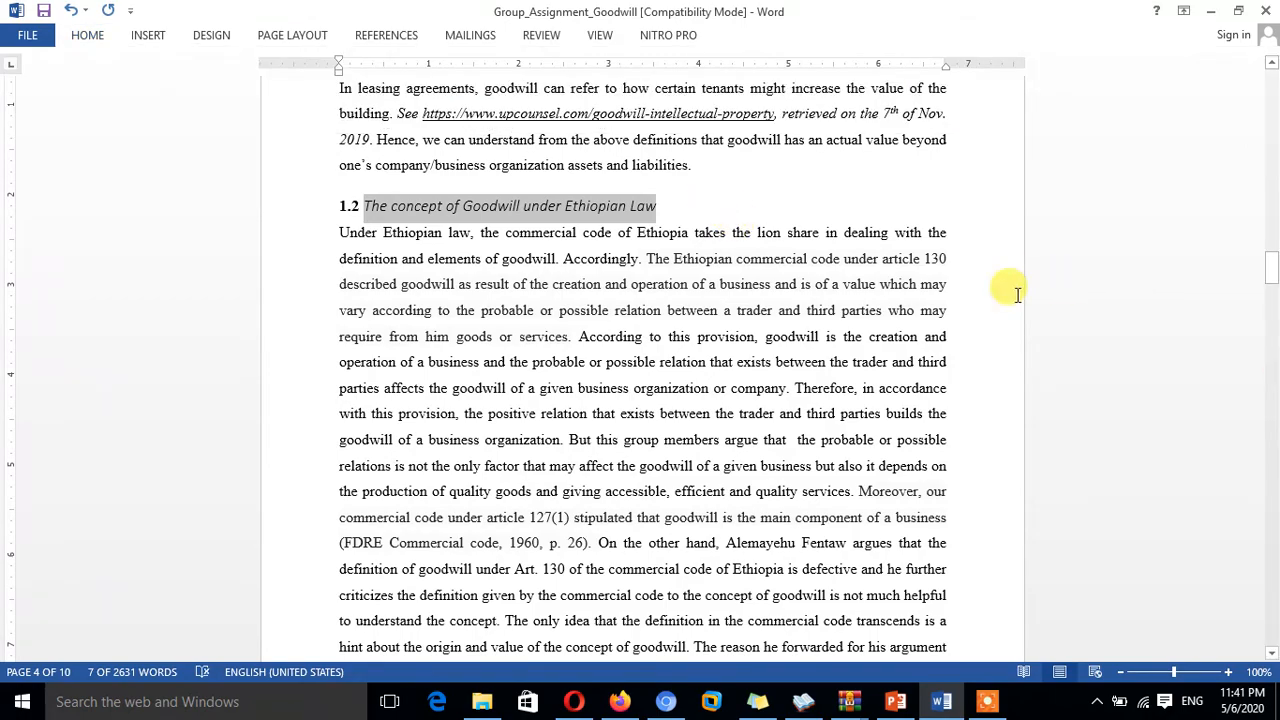
click(720, 203)
Step: Review the heading styles assigned to the Introduction and Definition of goodwill headings
drag(1273, 263, 1276, 200)
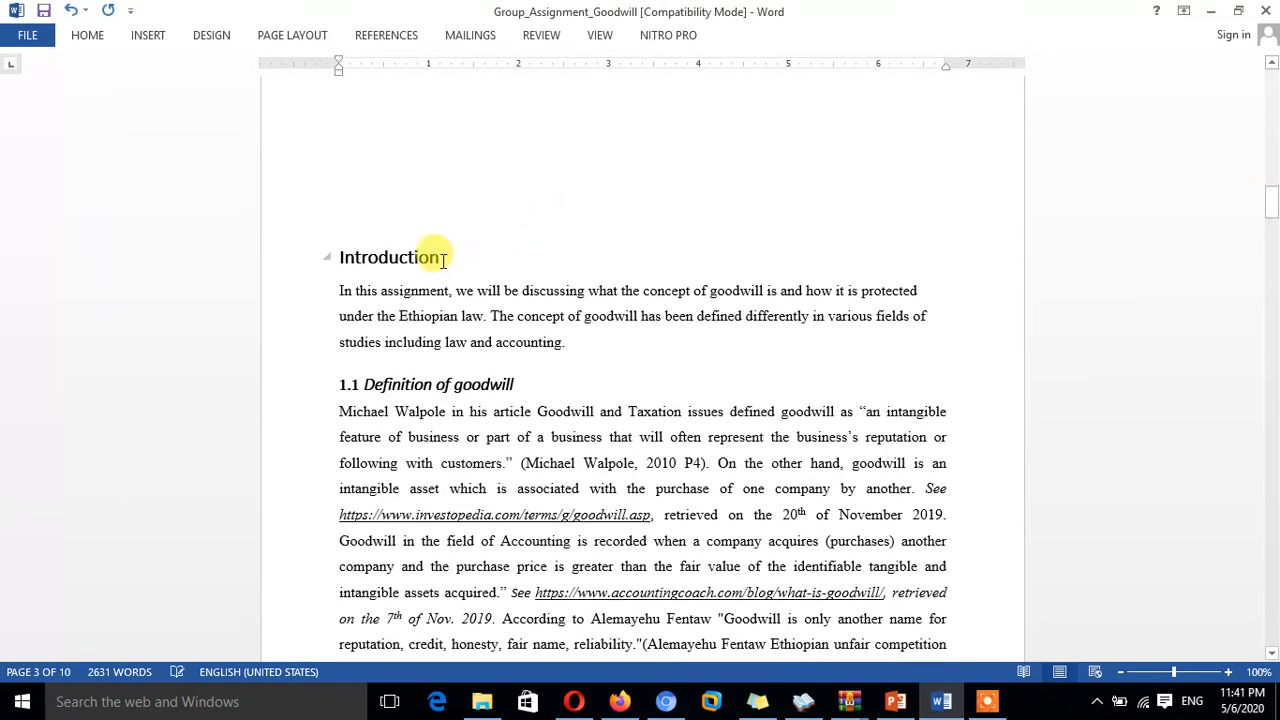
drag(443, 258, 329, 251)
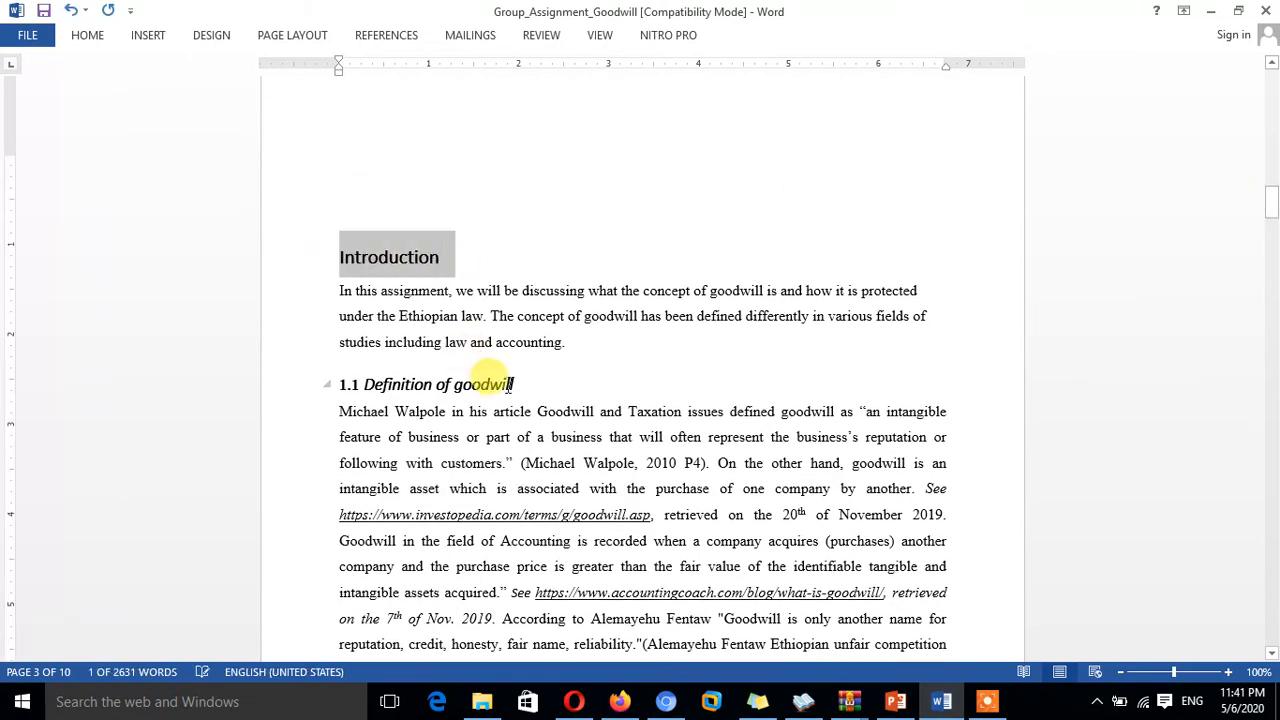
drag(517, 384, 365, 384)
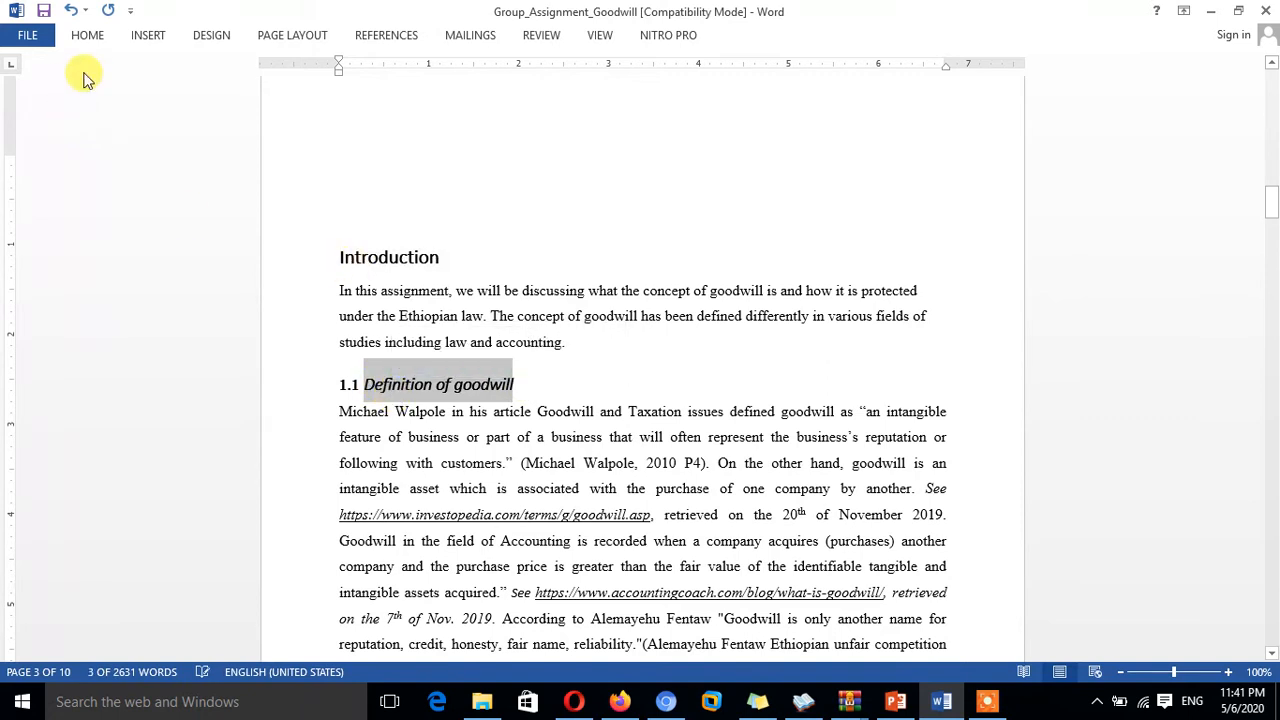
click(87, 35)
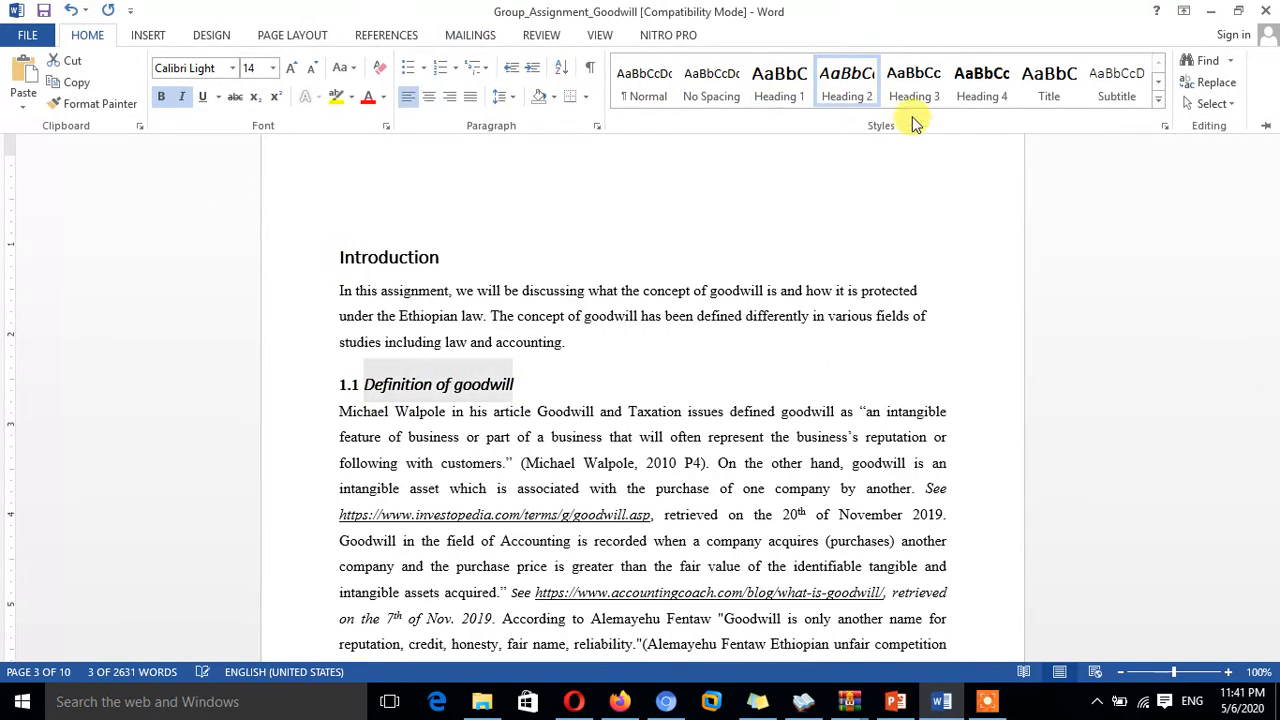
click(585, 391)
click(585, 391)
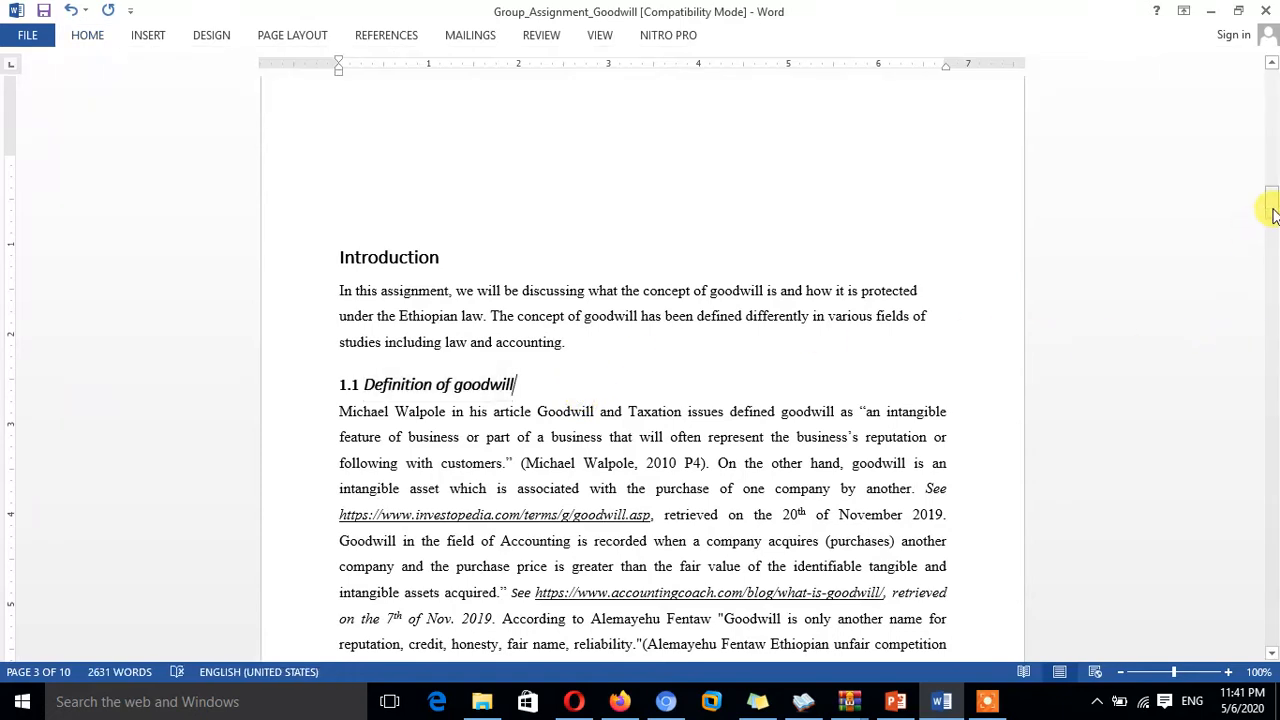
Step: Insert five blank lines above the existing Contents table at the start of its page
drag(1272, 210, 1272, 150)
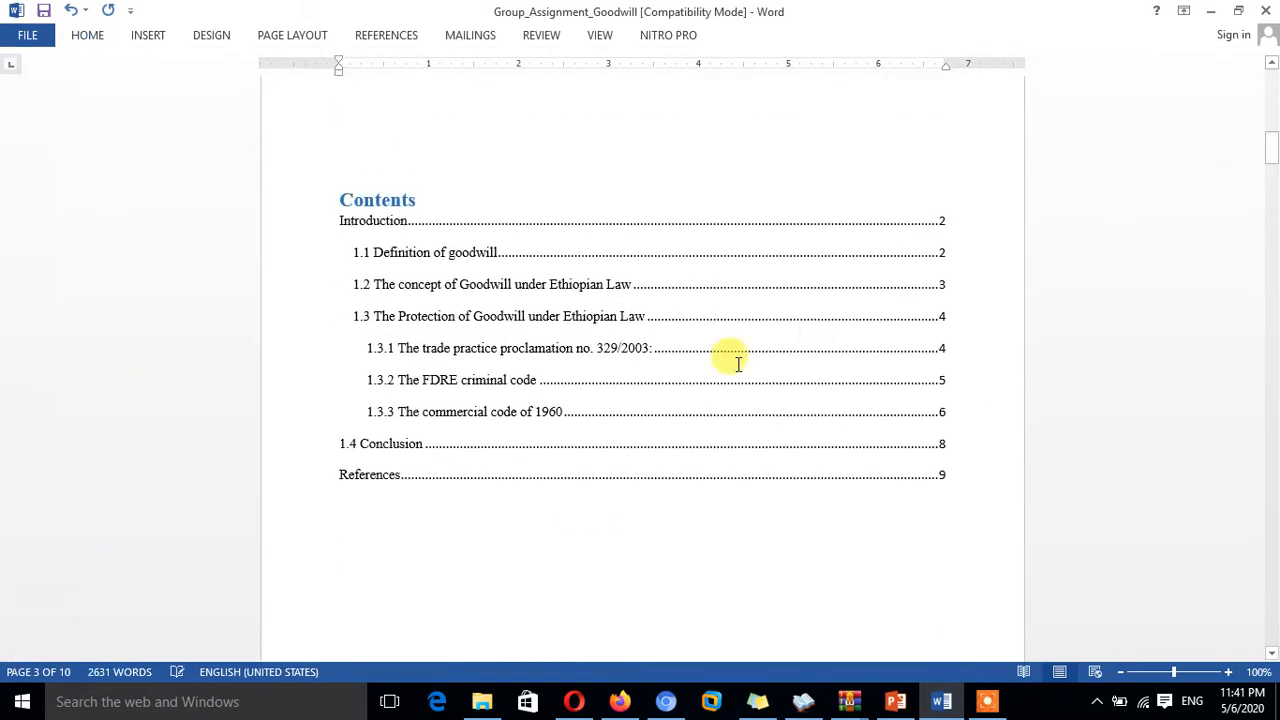
click(386, 518)
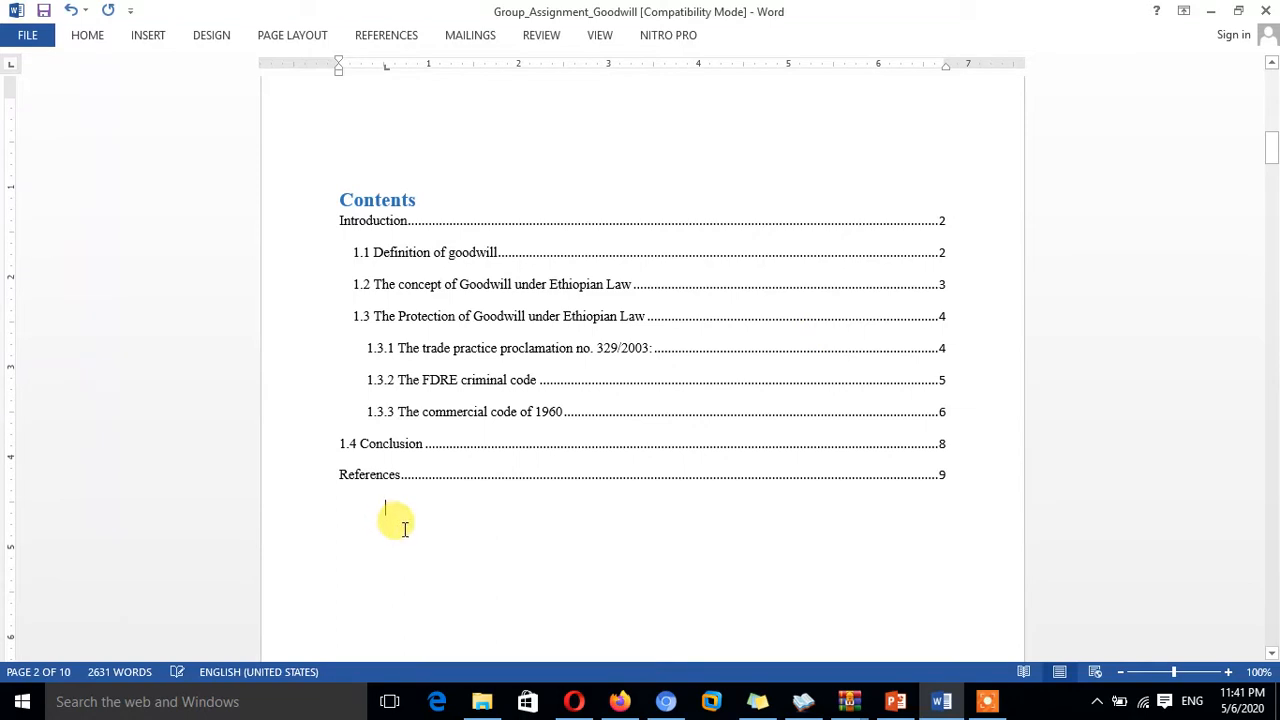
click(364, 528)
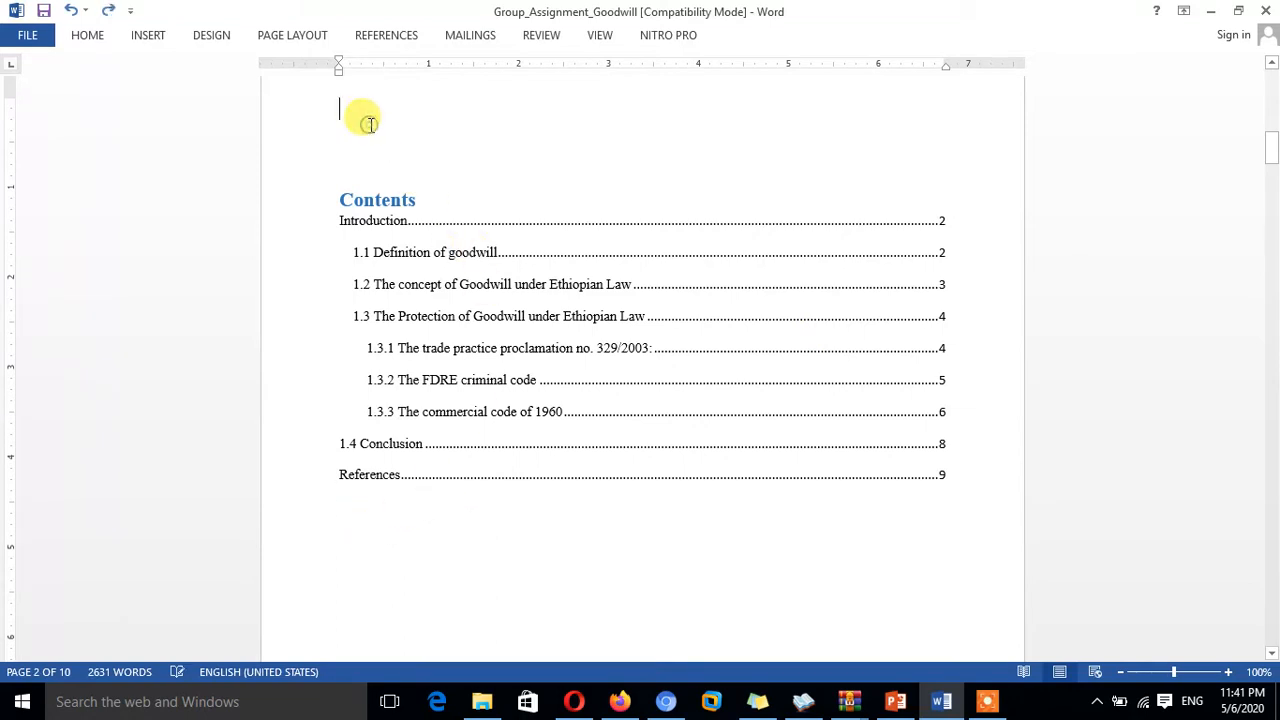
mouse_move(1272, 150)
mouse_down()
mouse_move(1266, 126)
mouse_move(1270, 140)
mouse_up()
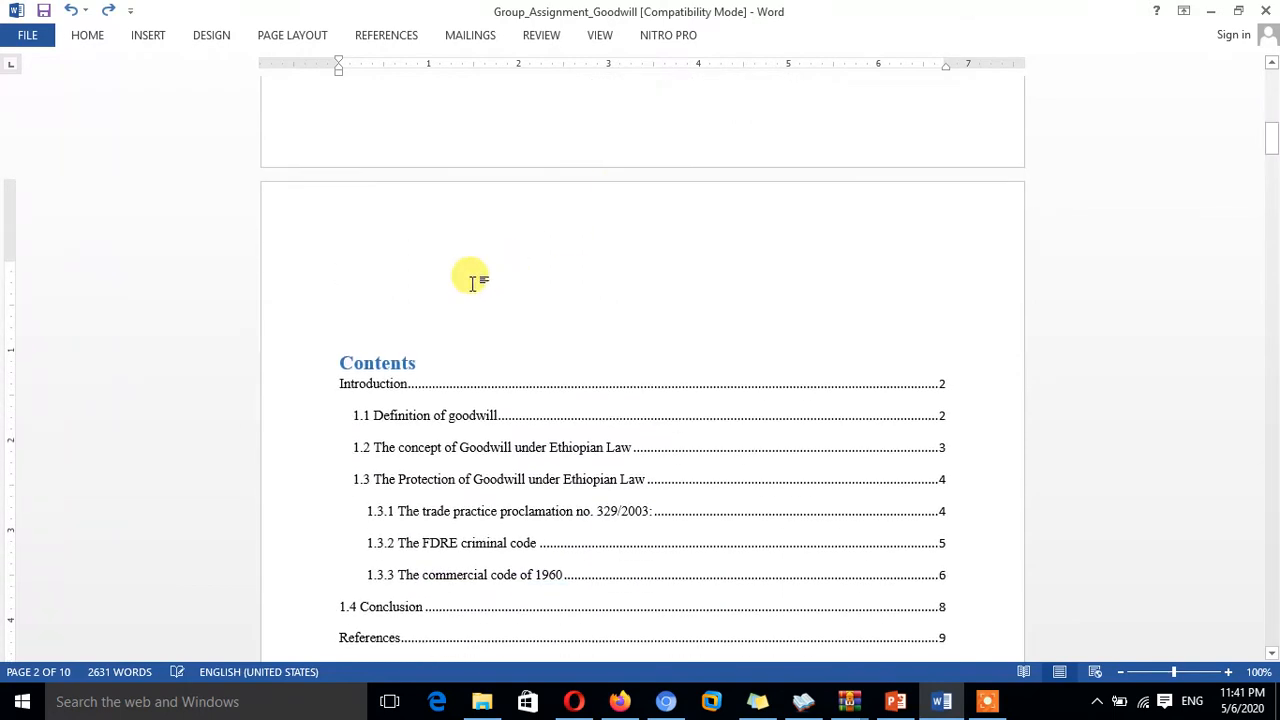
key(Return)
key(Return)
key(Return)
key(Return)
key(Return)
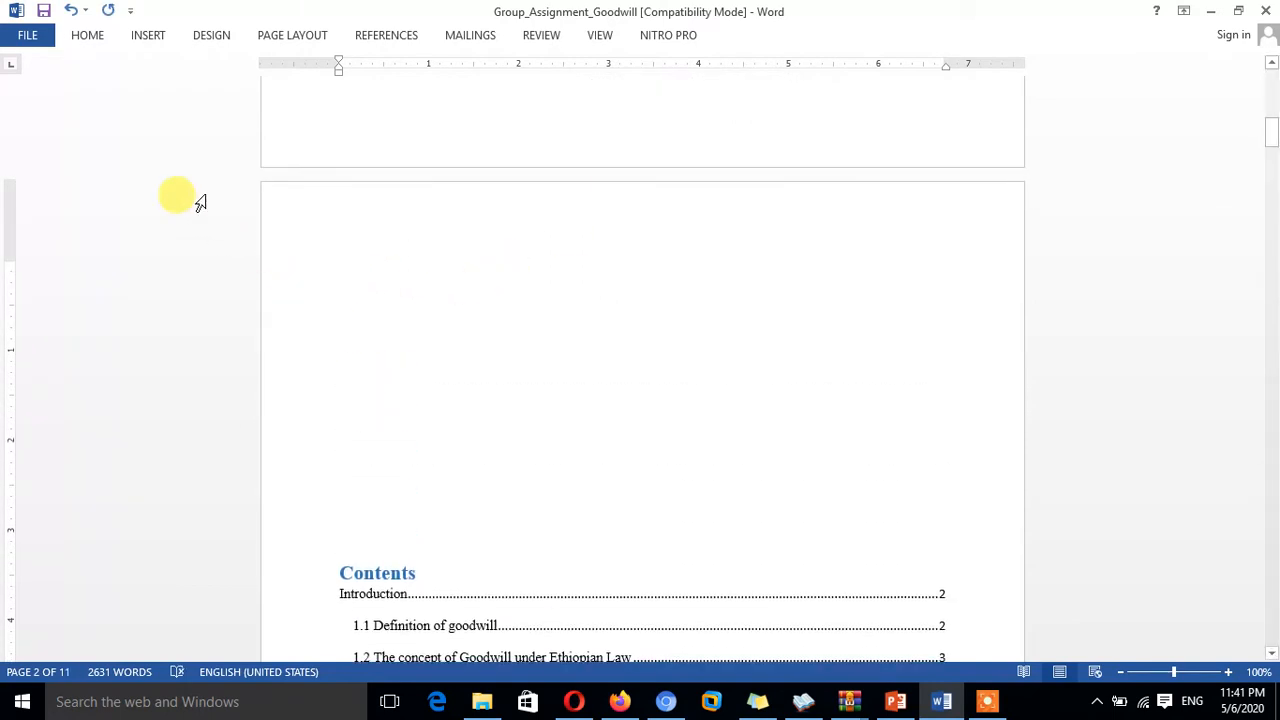
Step: Insert an Automatic Table 1 table of contents at the blank start of the page, above the existing Contents table
click(398, 38)
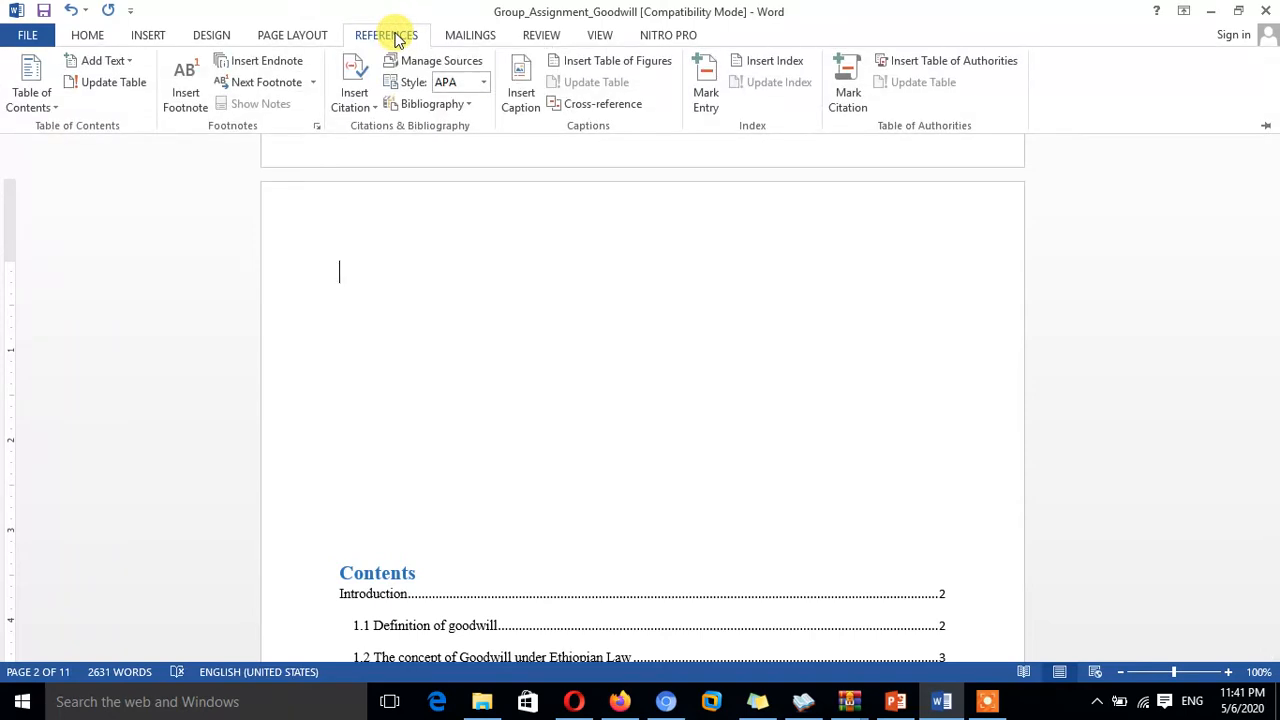
click(48, 100)
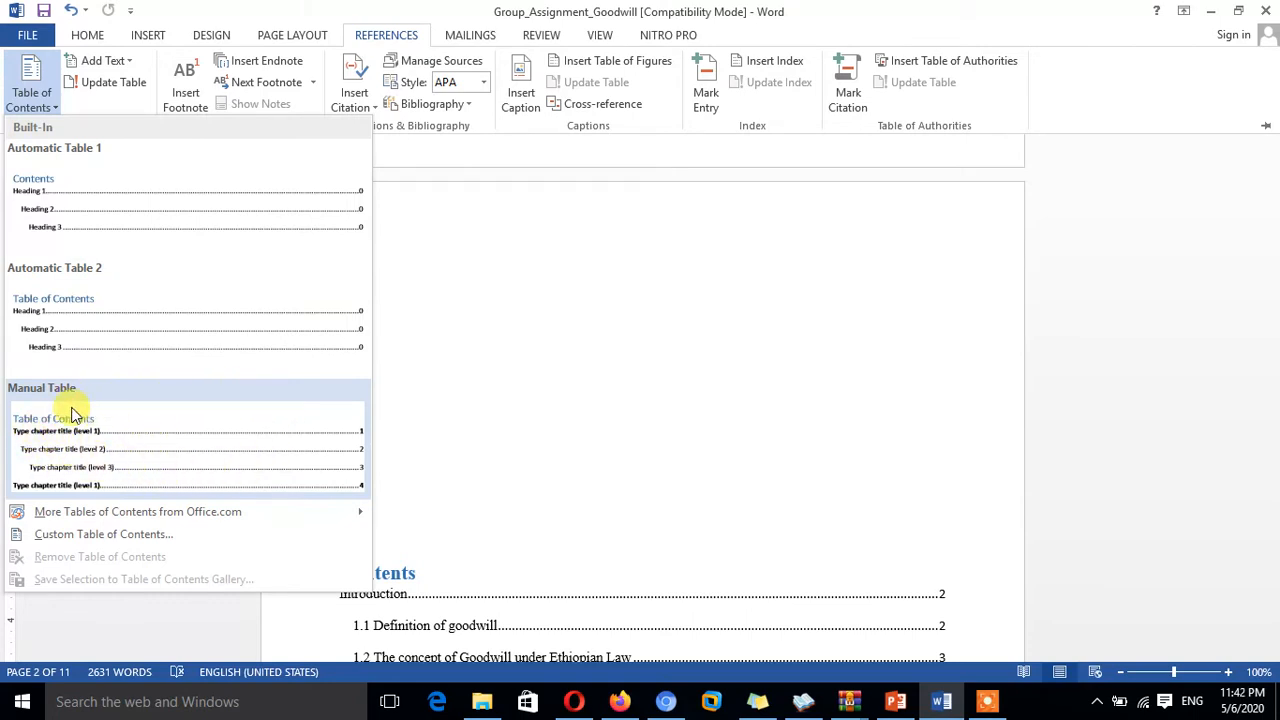
click(143, 210)
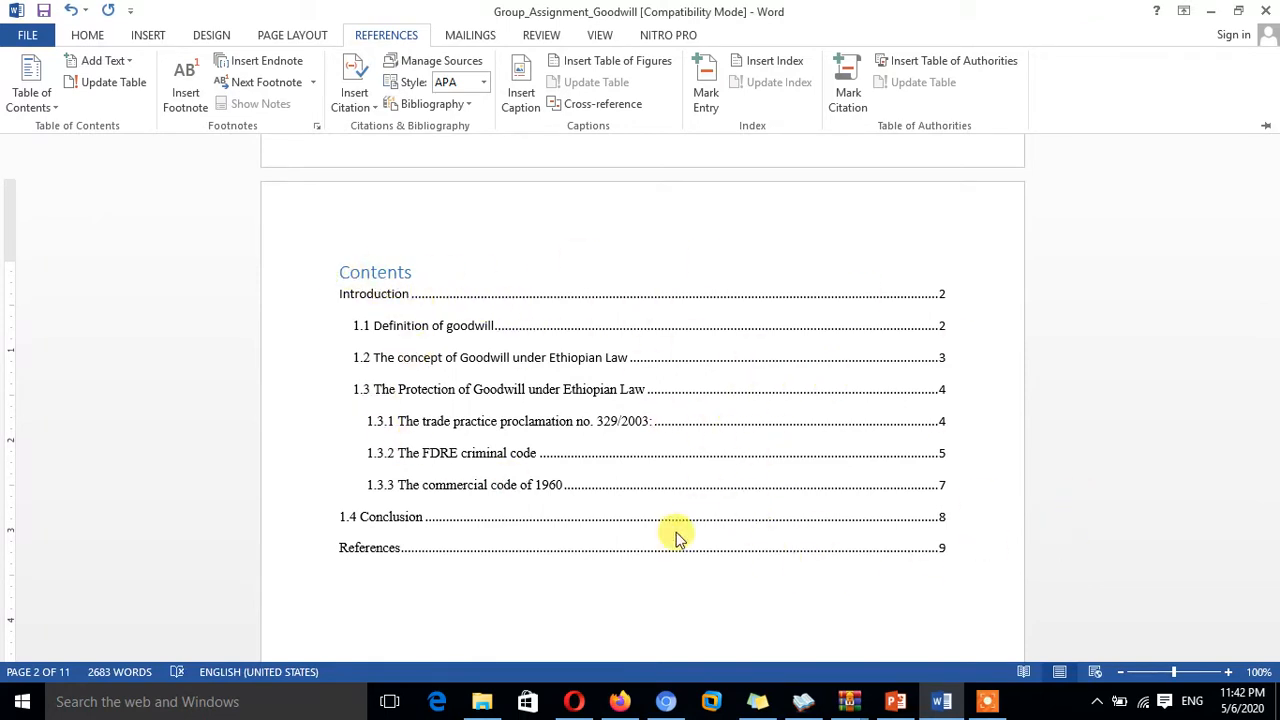
key(ctrl+F1)
click(583, 531)
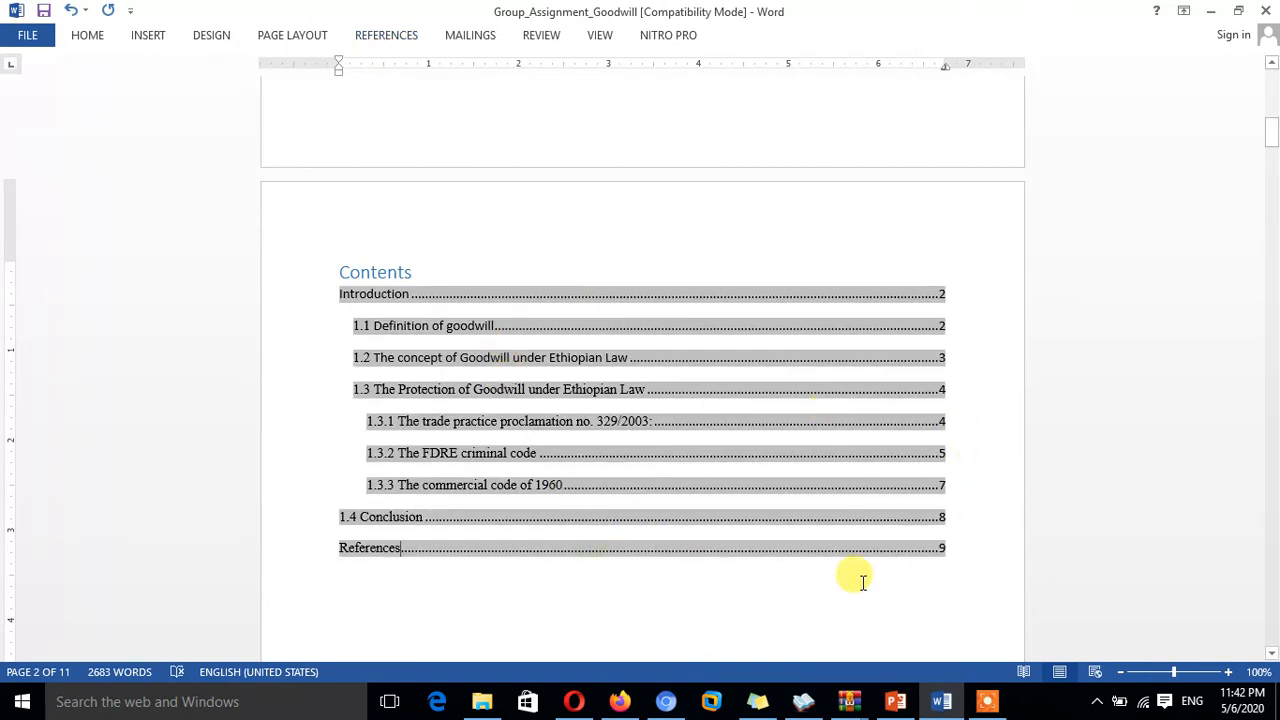
click(830, 580)
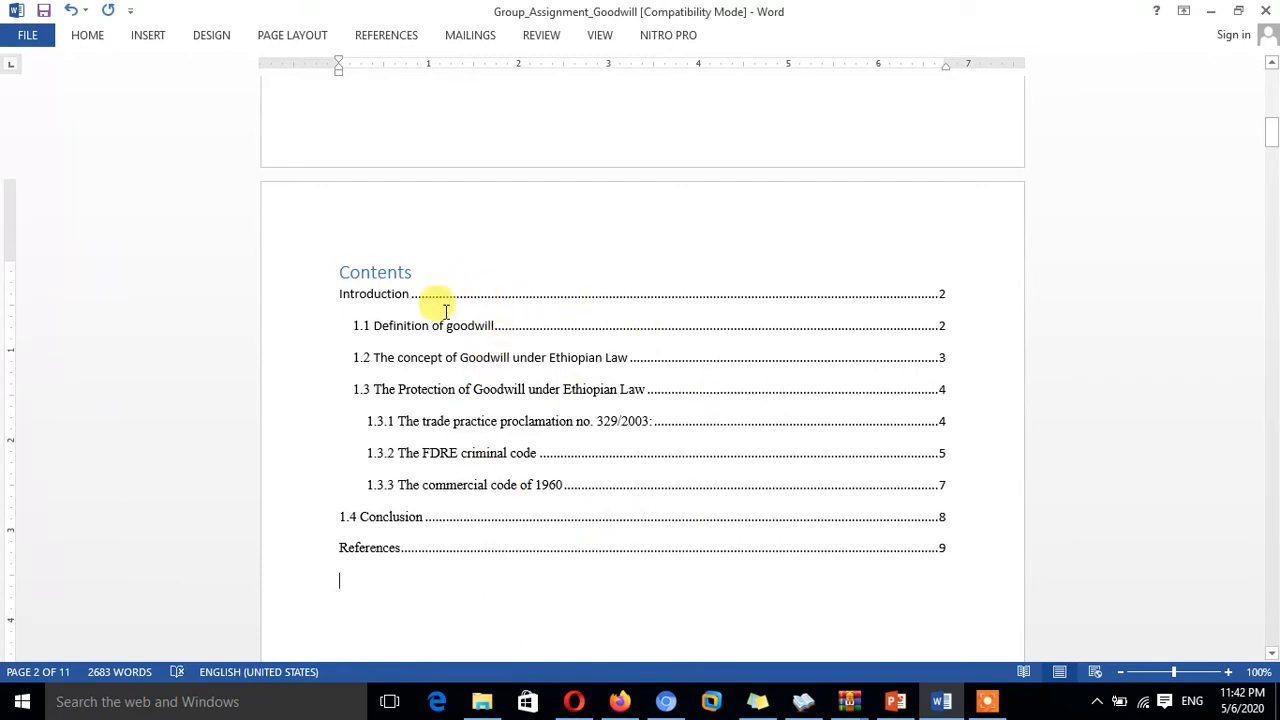
Step: Update the new table of contents using the Update page numbers only option
click(499, 432)
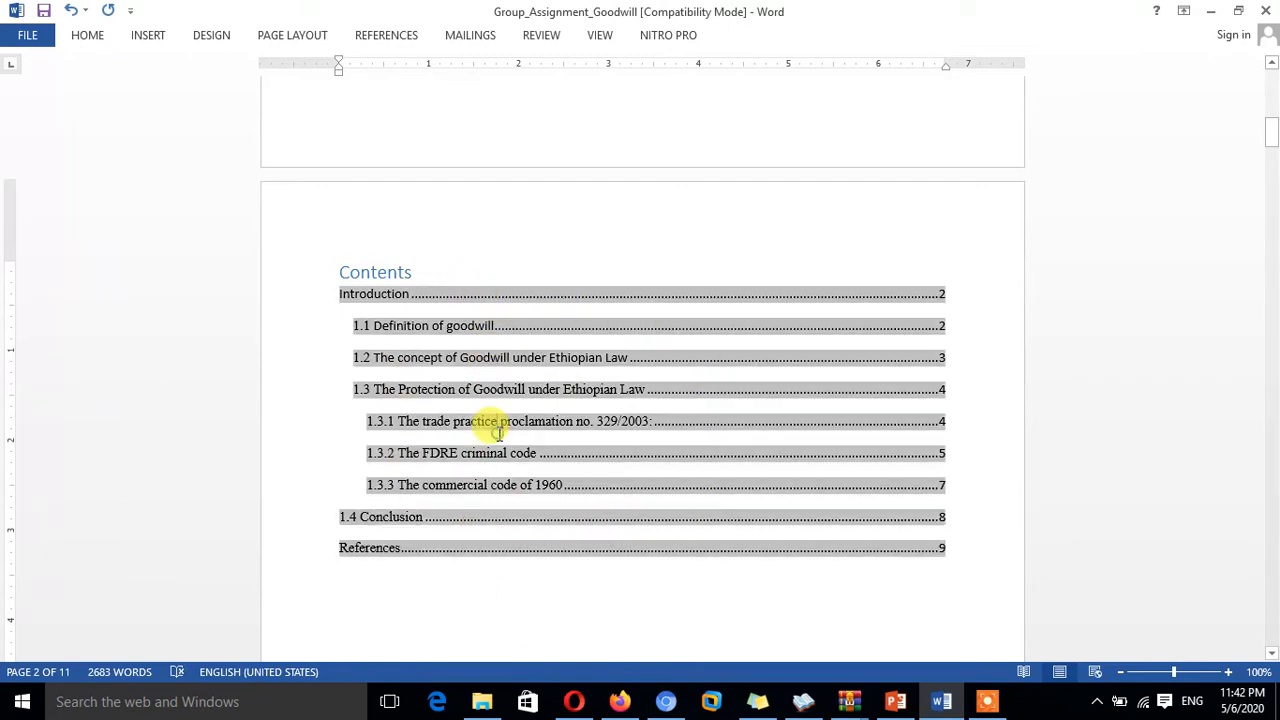
right_click(505, 357)
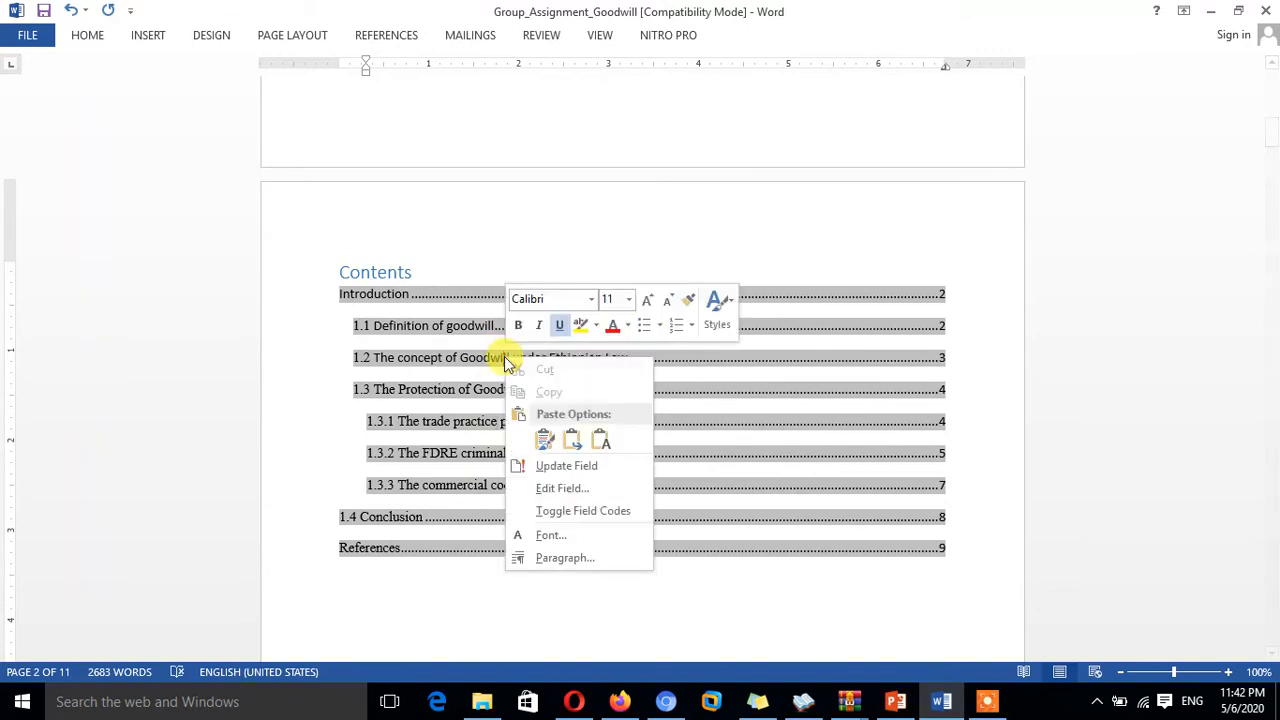
click(563, 467)
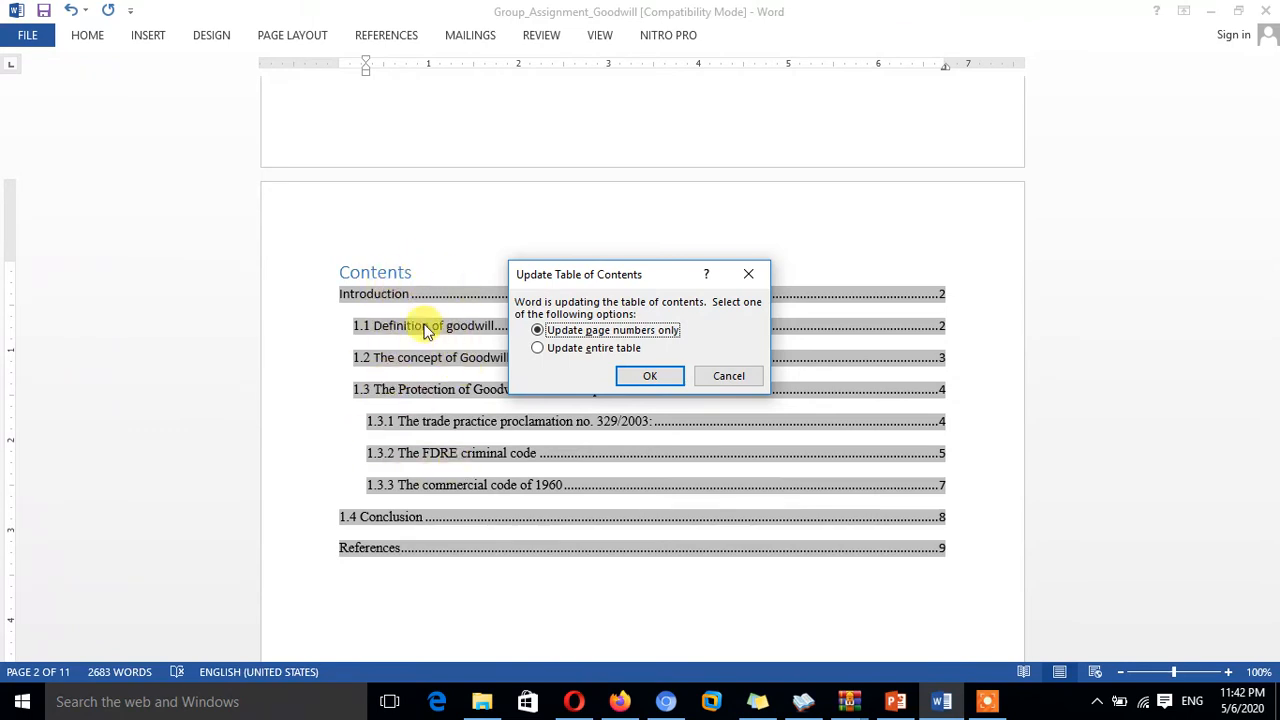
click(545, 355)
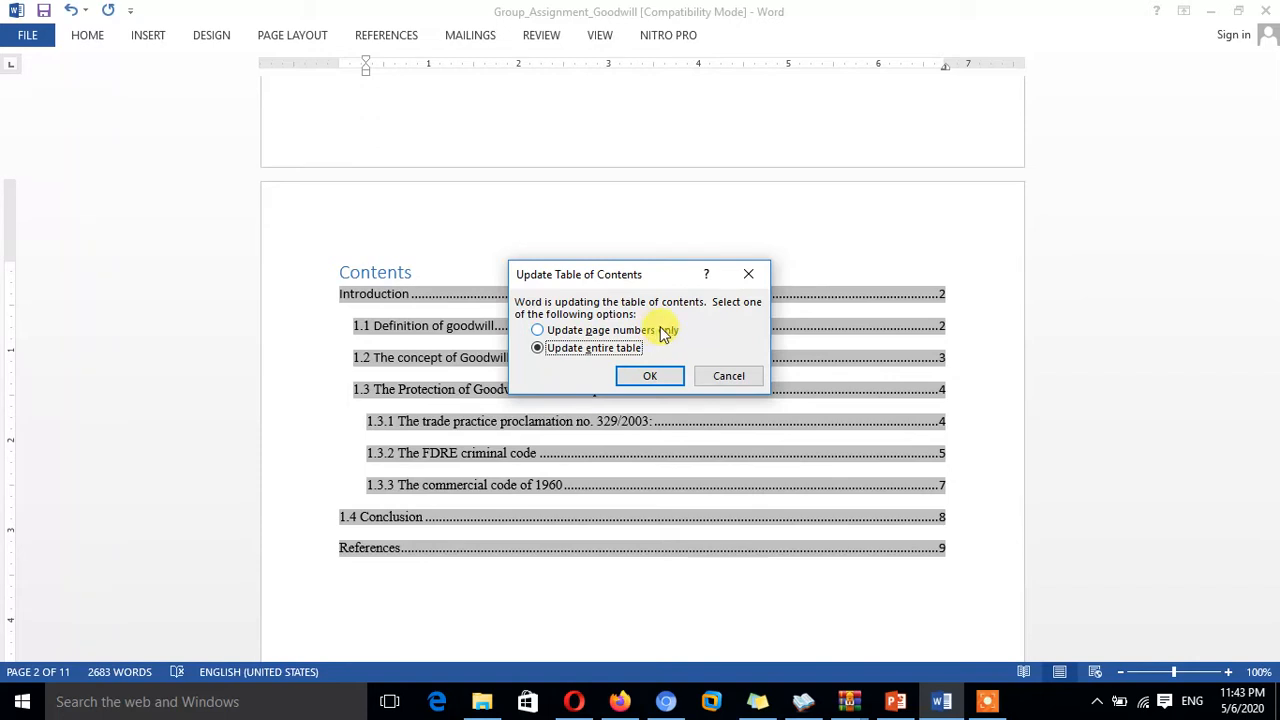
click(548, 332)
click(648, 378)
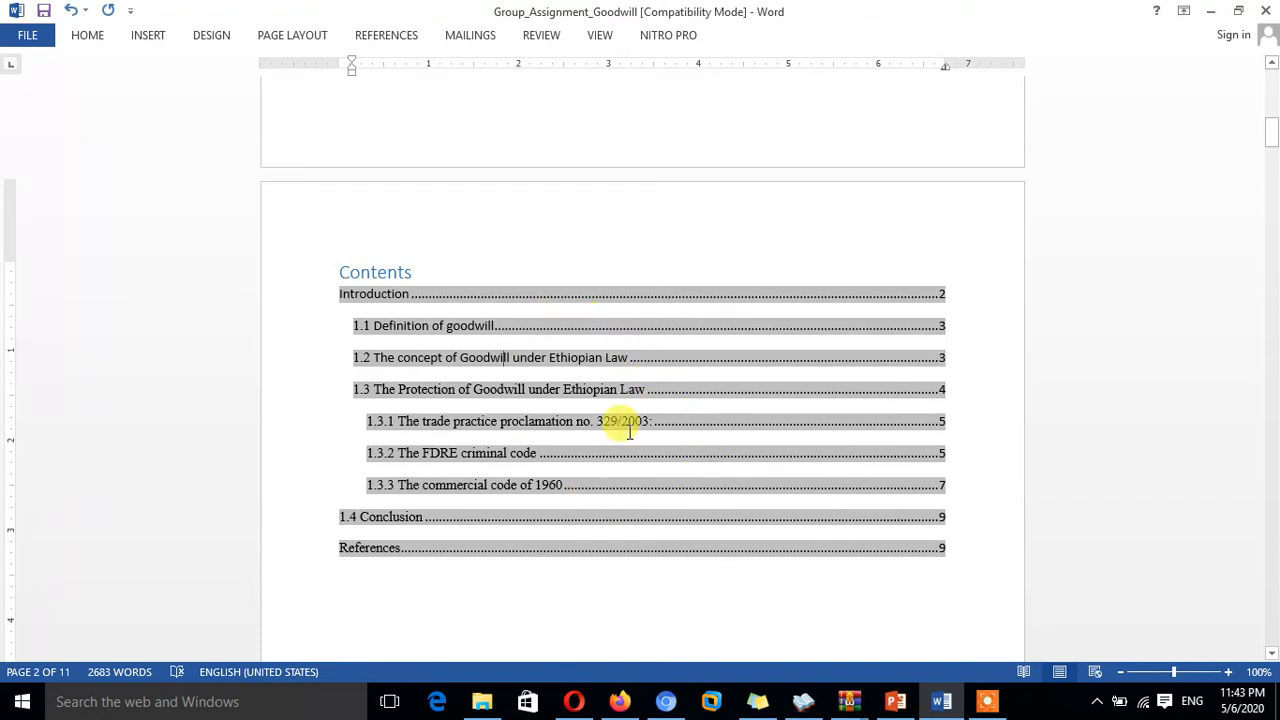
right_click(506, 358)
click(557, 470)
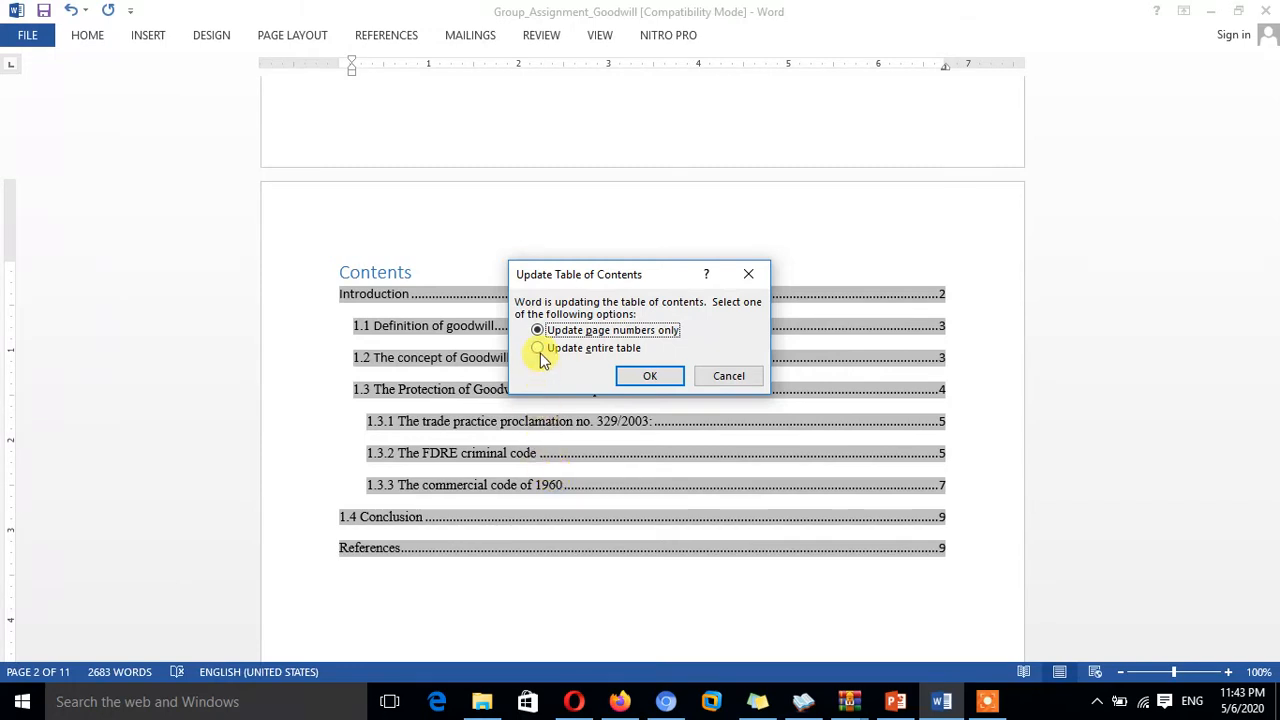
click(726, 377)
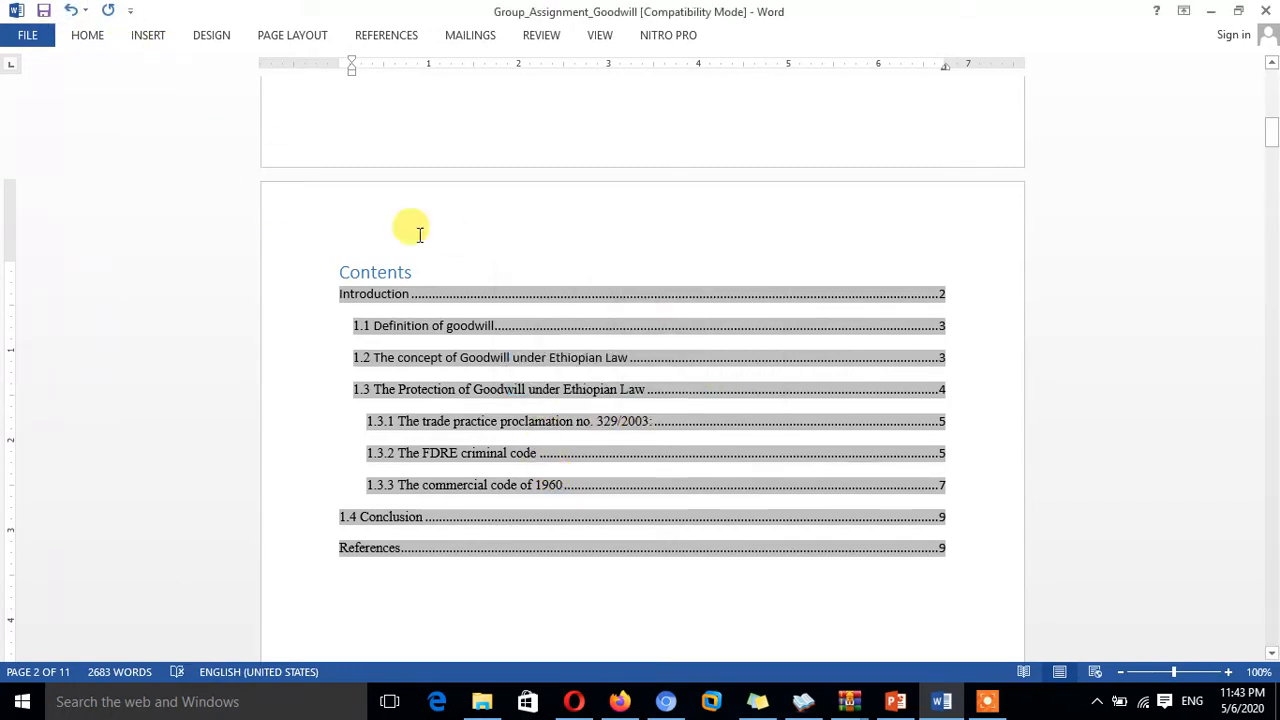
Step: Check the table of contents gallery and the table's field options for a way to remove the new table
click(382, 36)
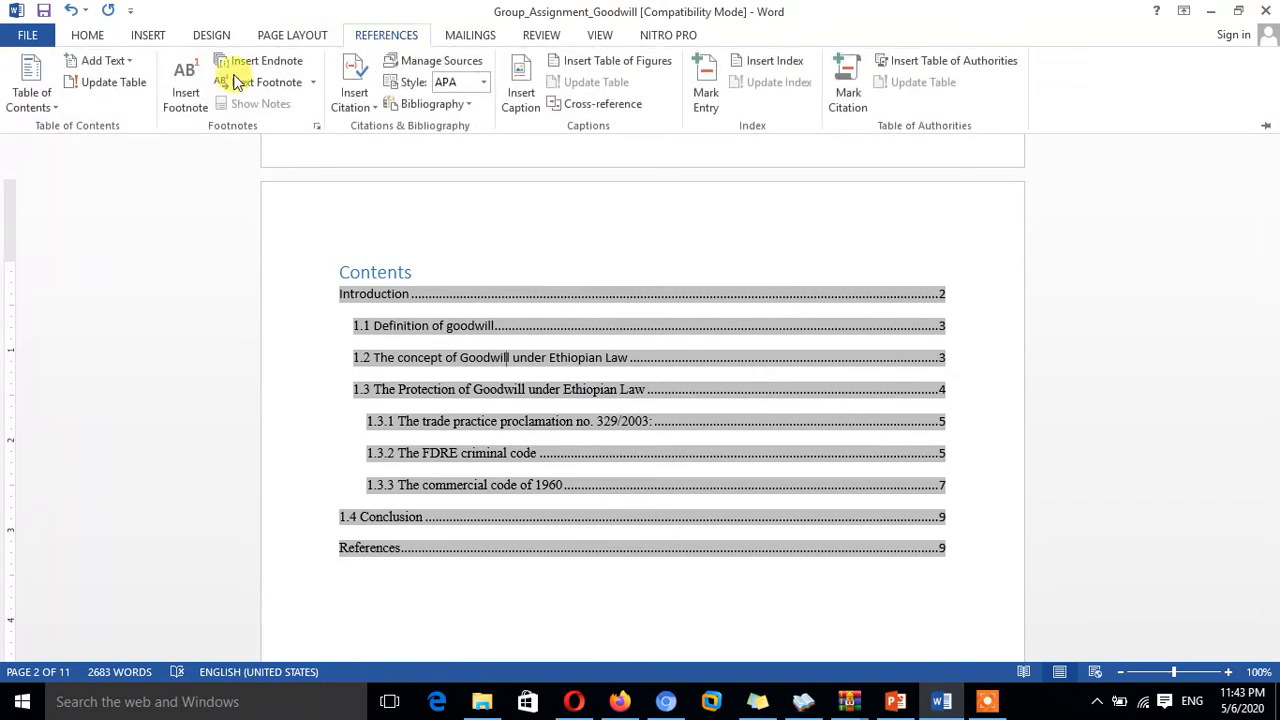
click(30, 92)
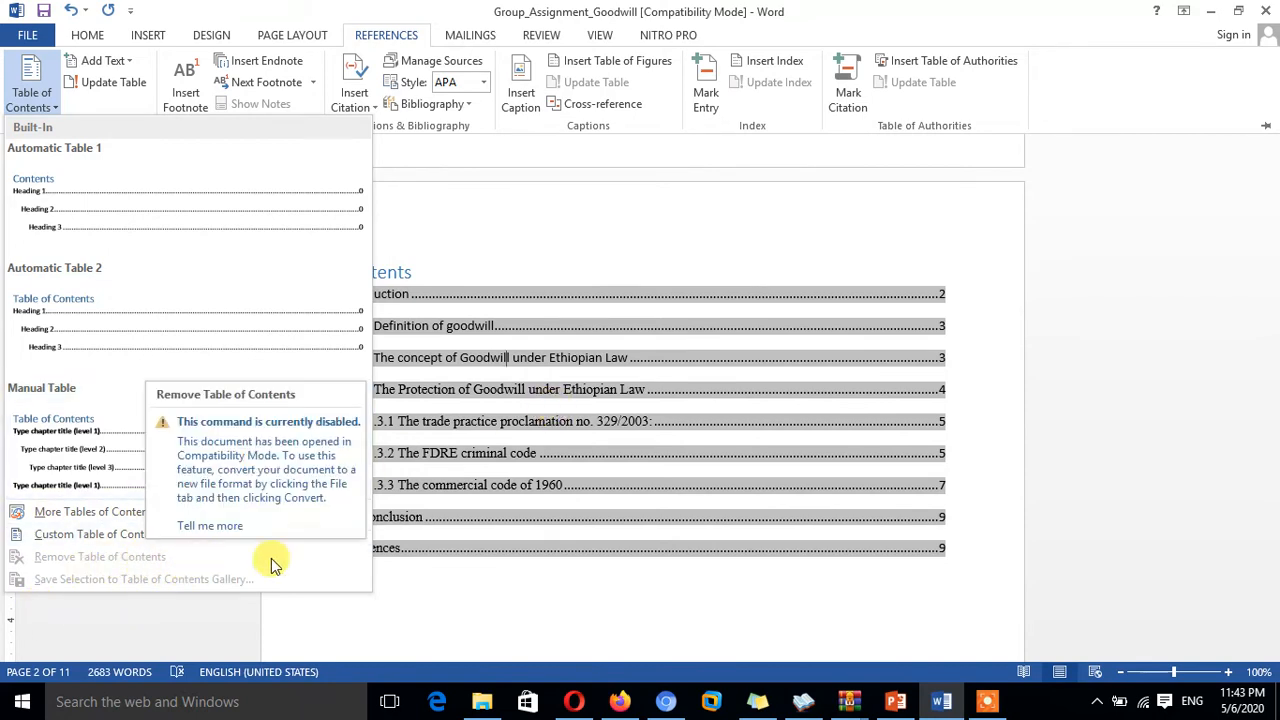
click(530, 497)
click(479, 598)
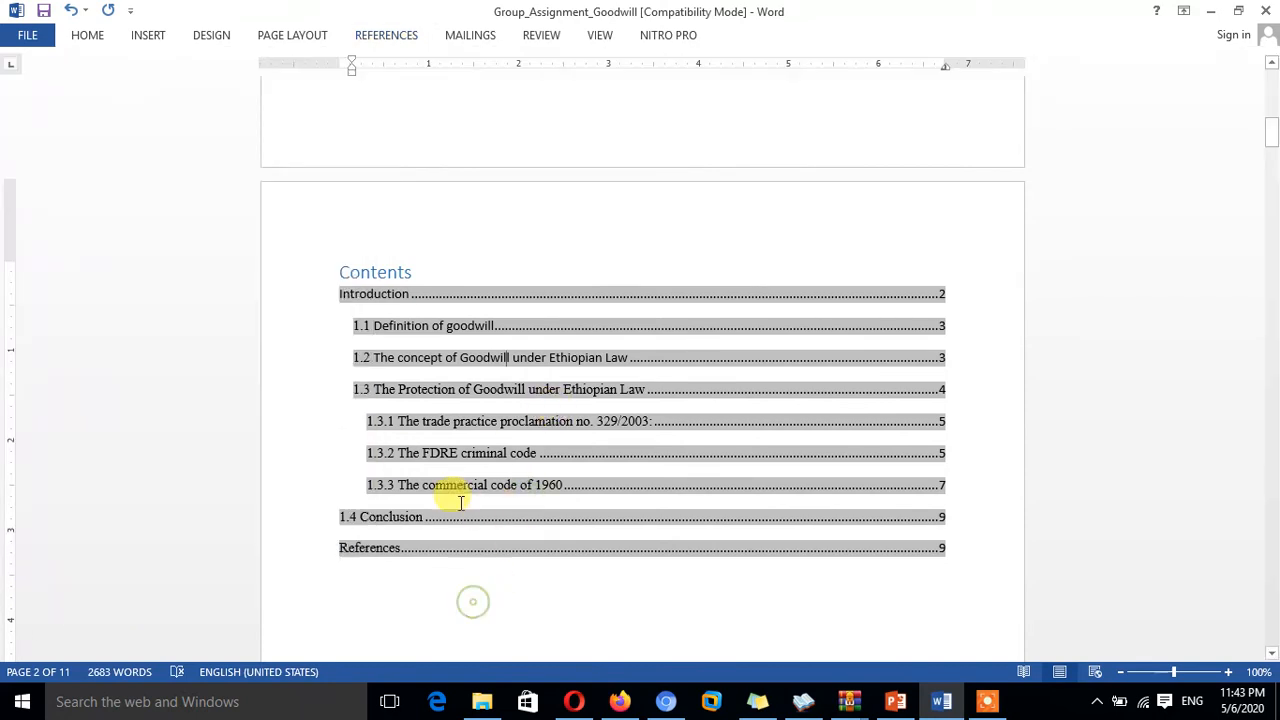
click(548, 208)
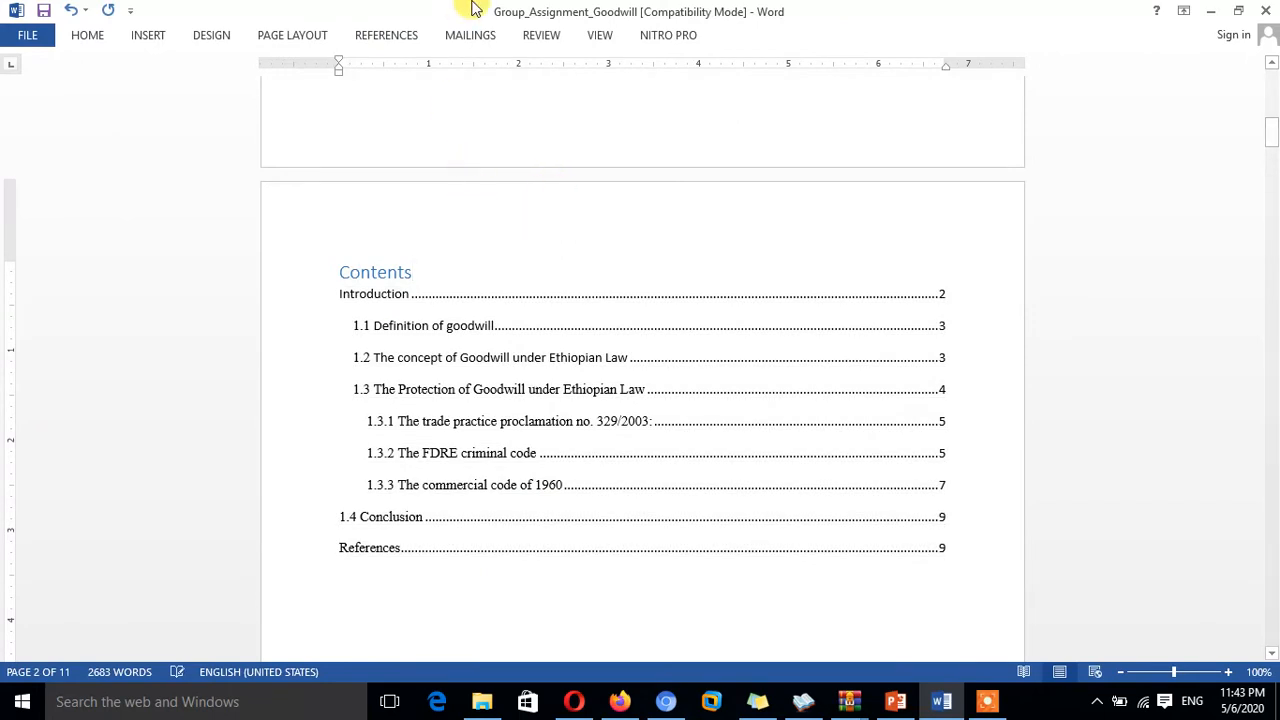
click(385, 35)
click(33, 90)
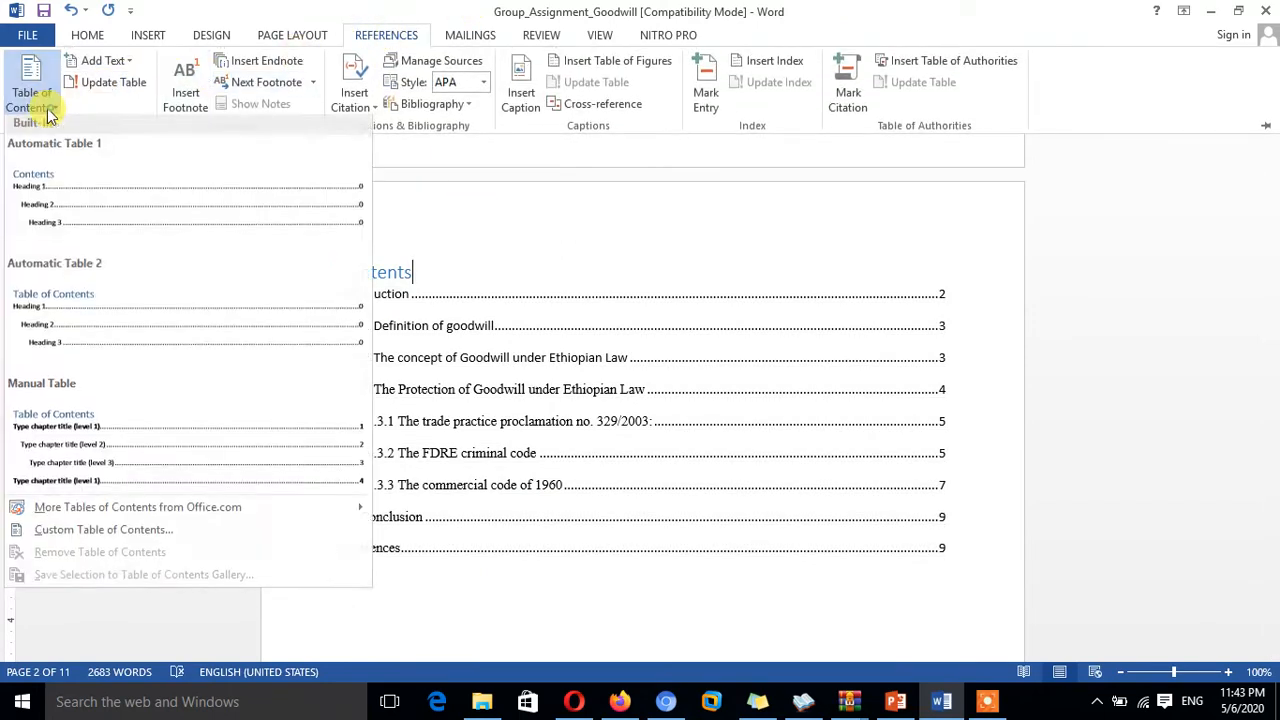
click(482, 462)
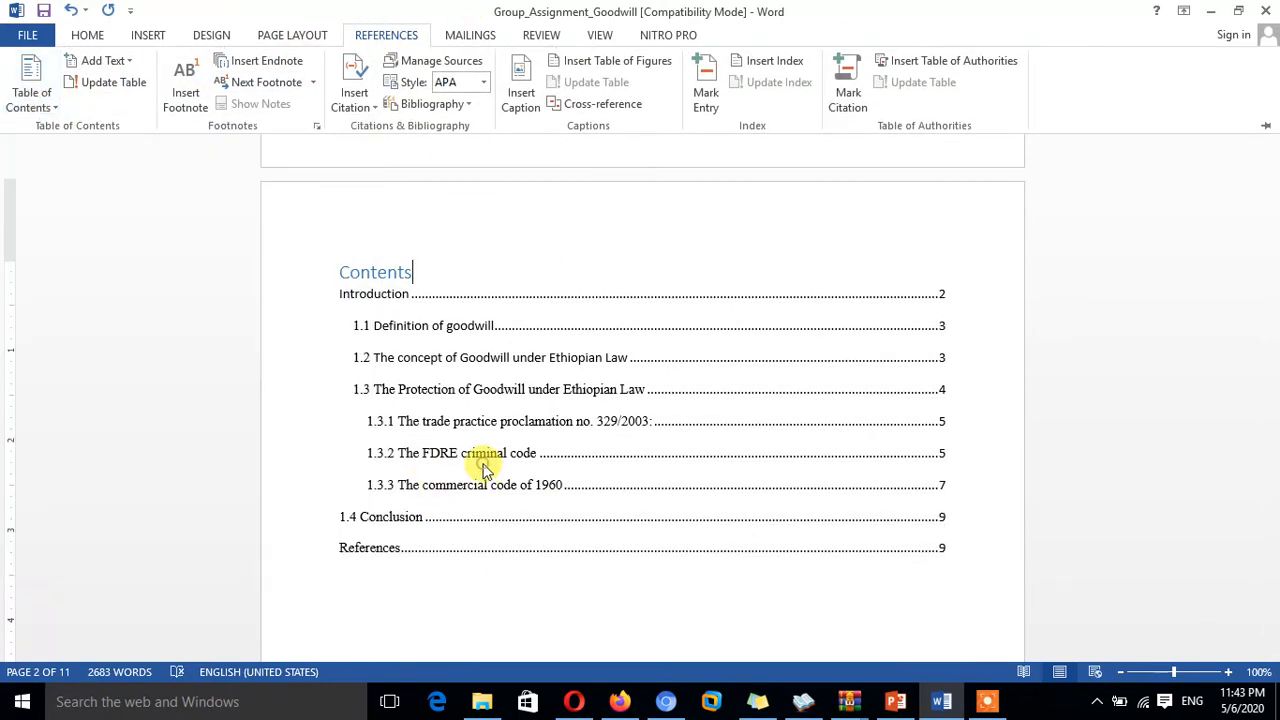
click(395, 270)
click(408, 291)
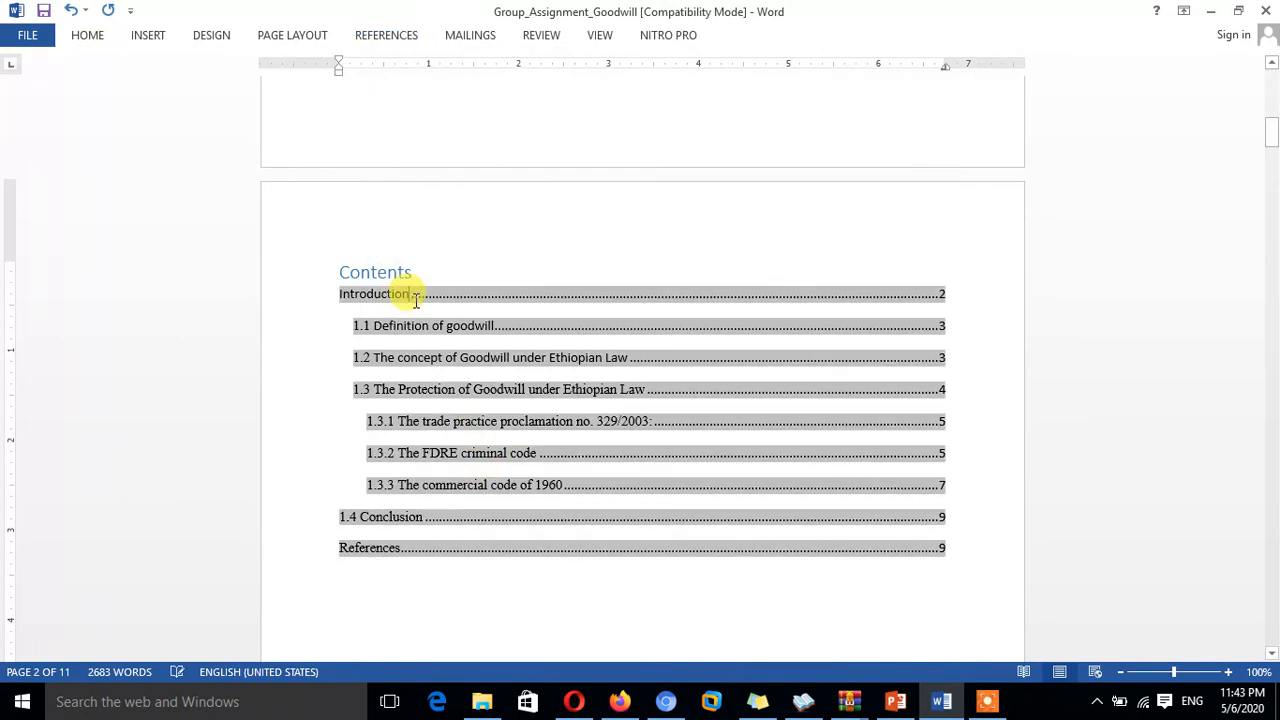
right_click(414, 300)
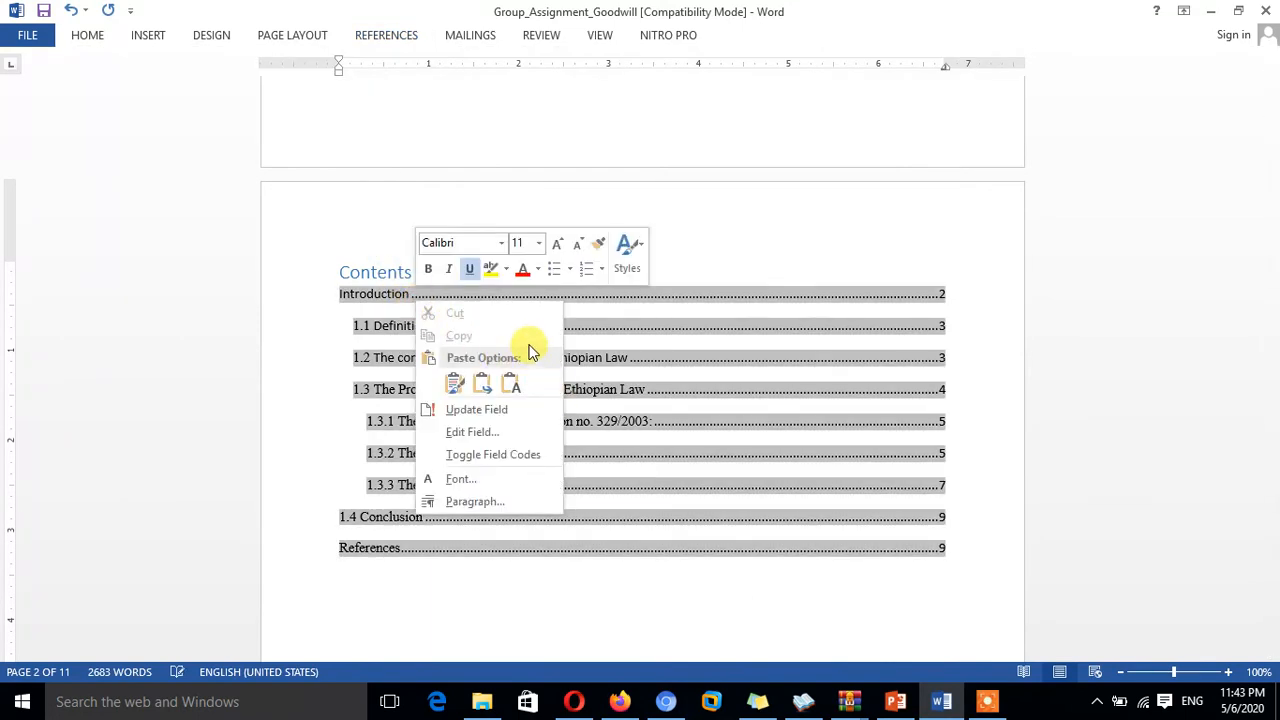
click(360, 324)
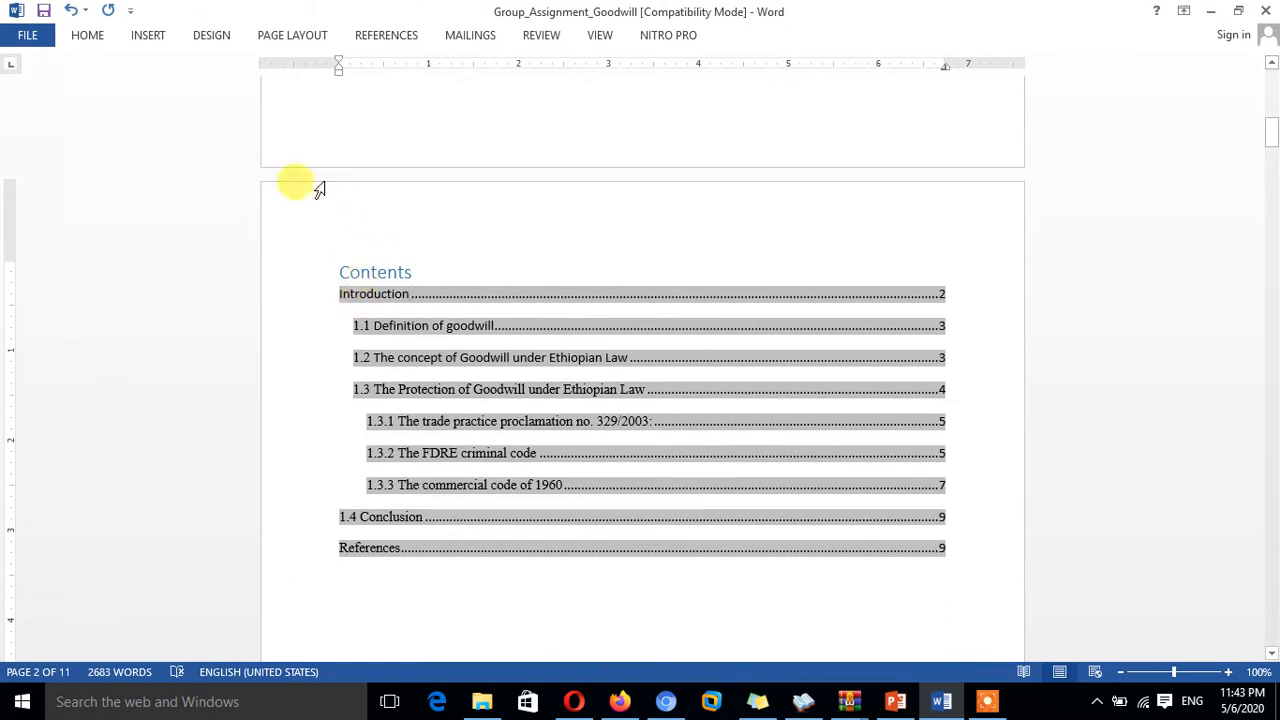
Step: Examine the Custom Table of Contents settings and the TOC entry styles, then close both dialogs
click(386, 35)
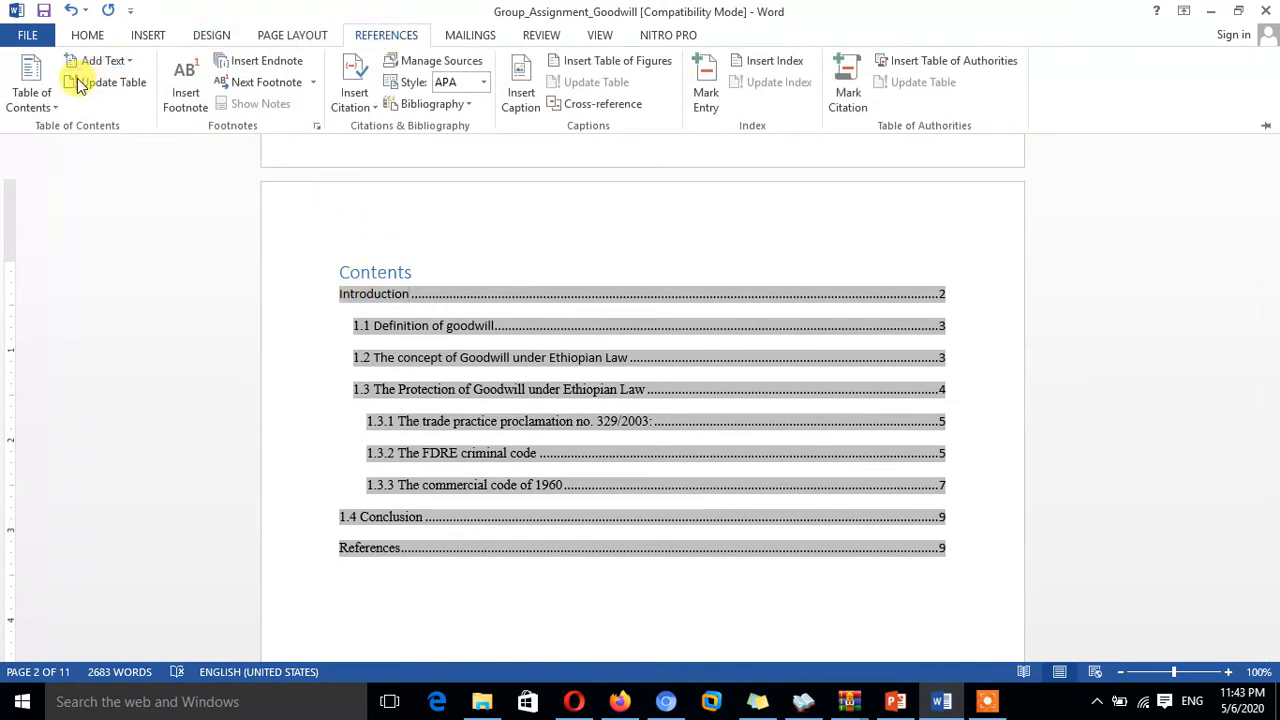
click(33, 95)
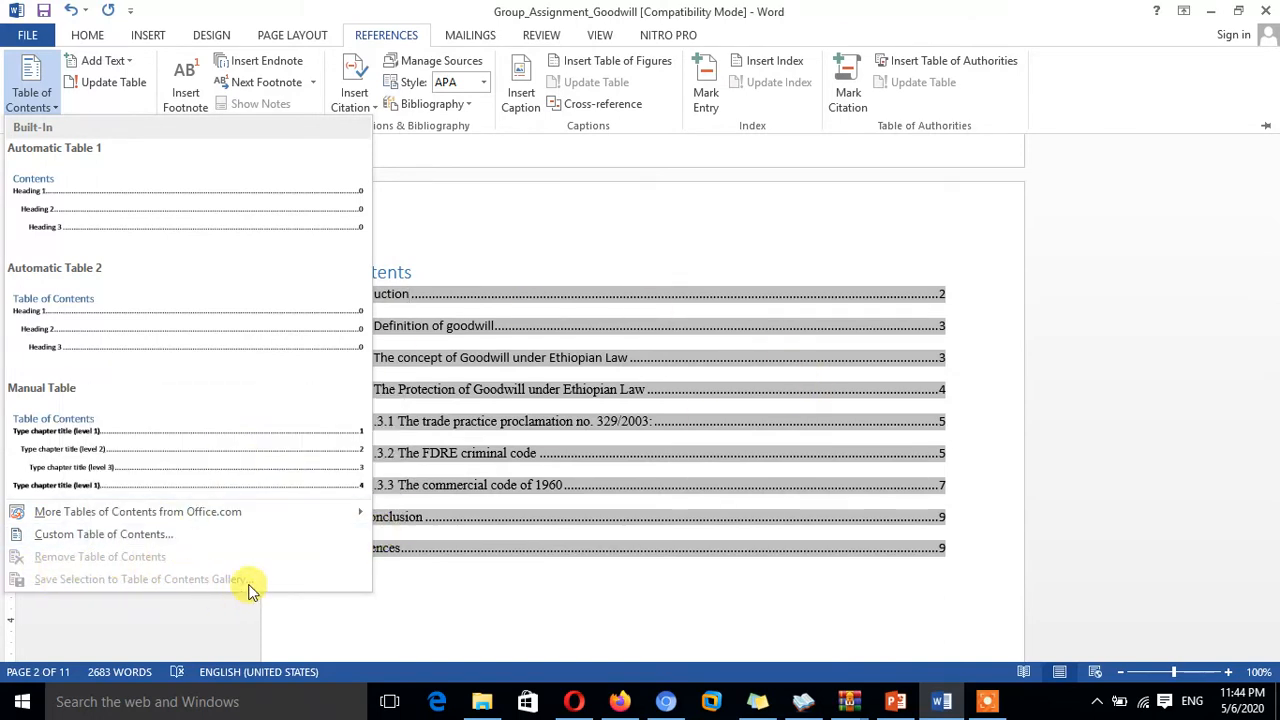
click(82, 540)
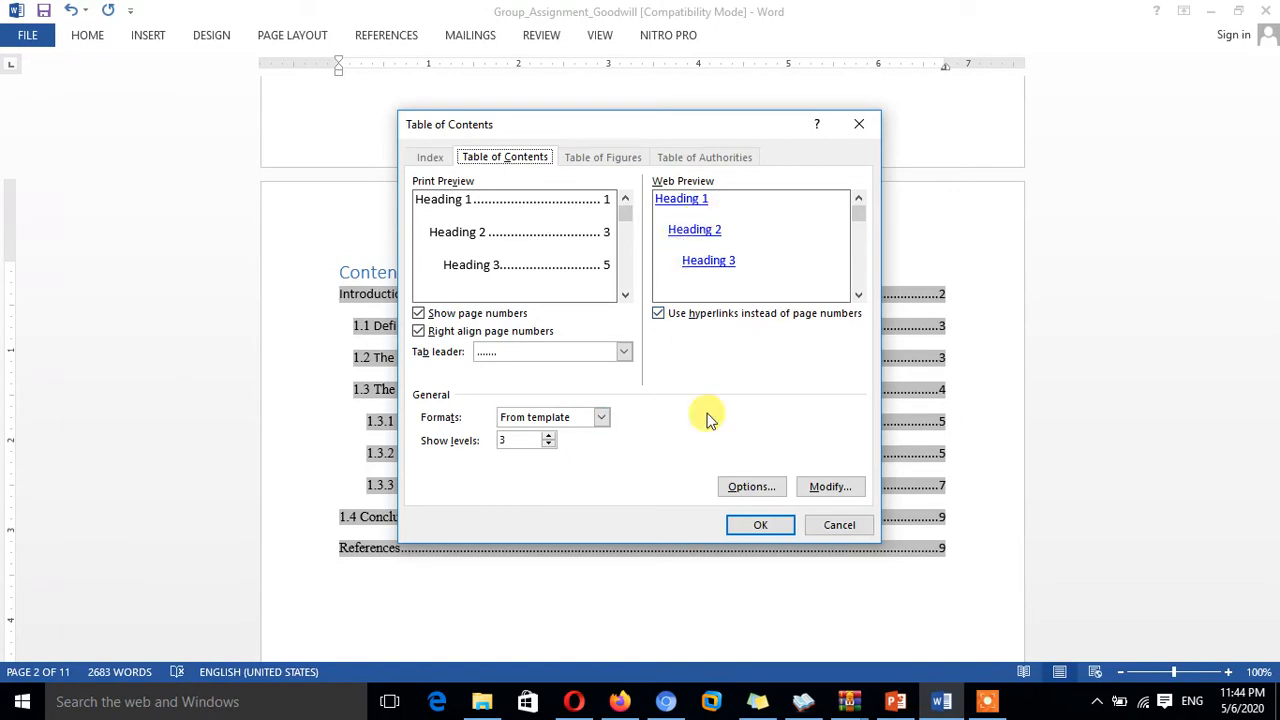
click(824, 487)
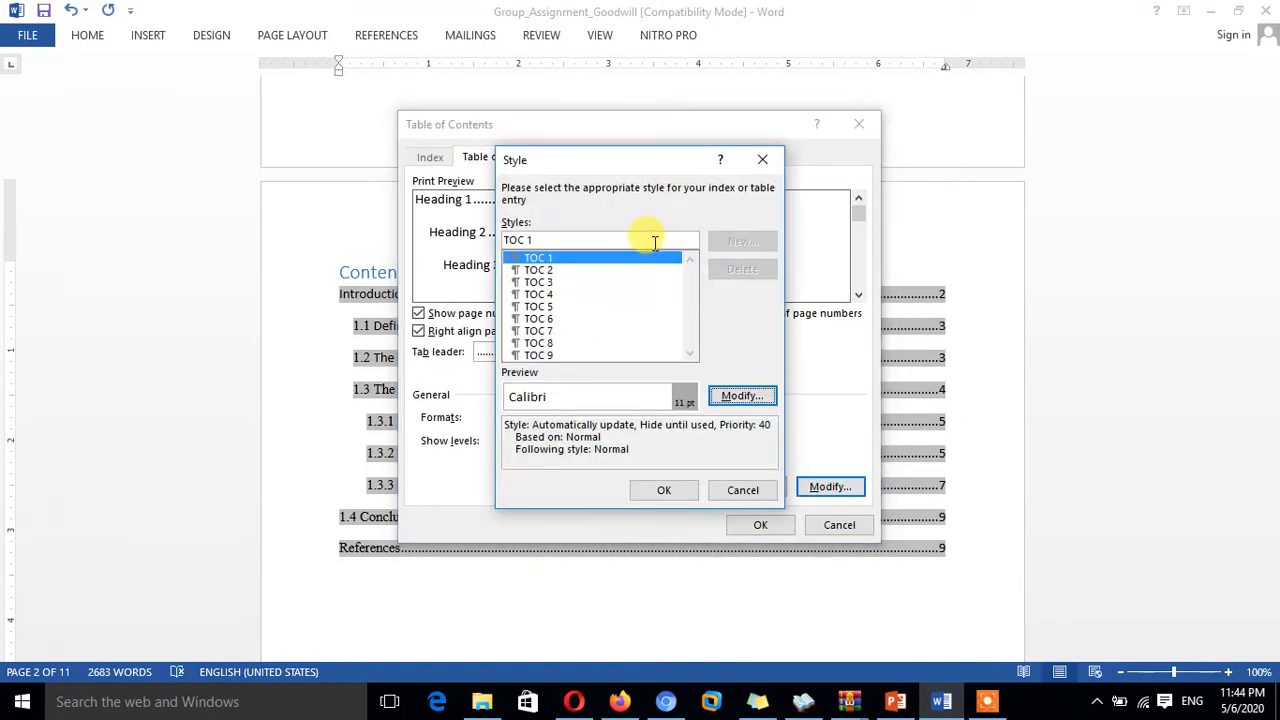
click(763, 160)
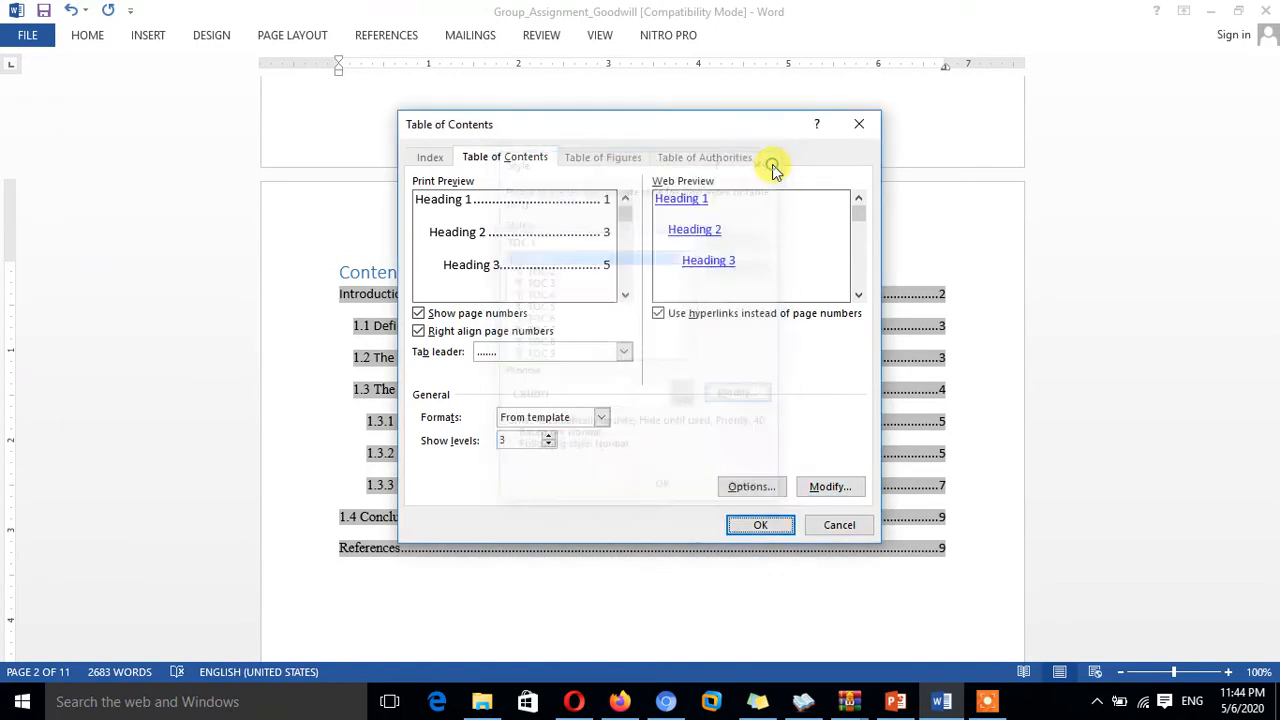
click(859, 124)
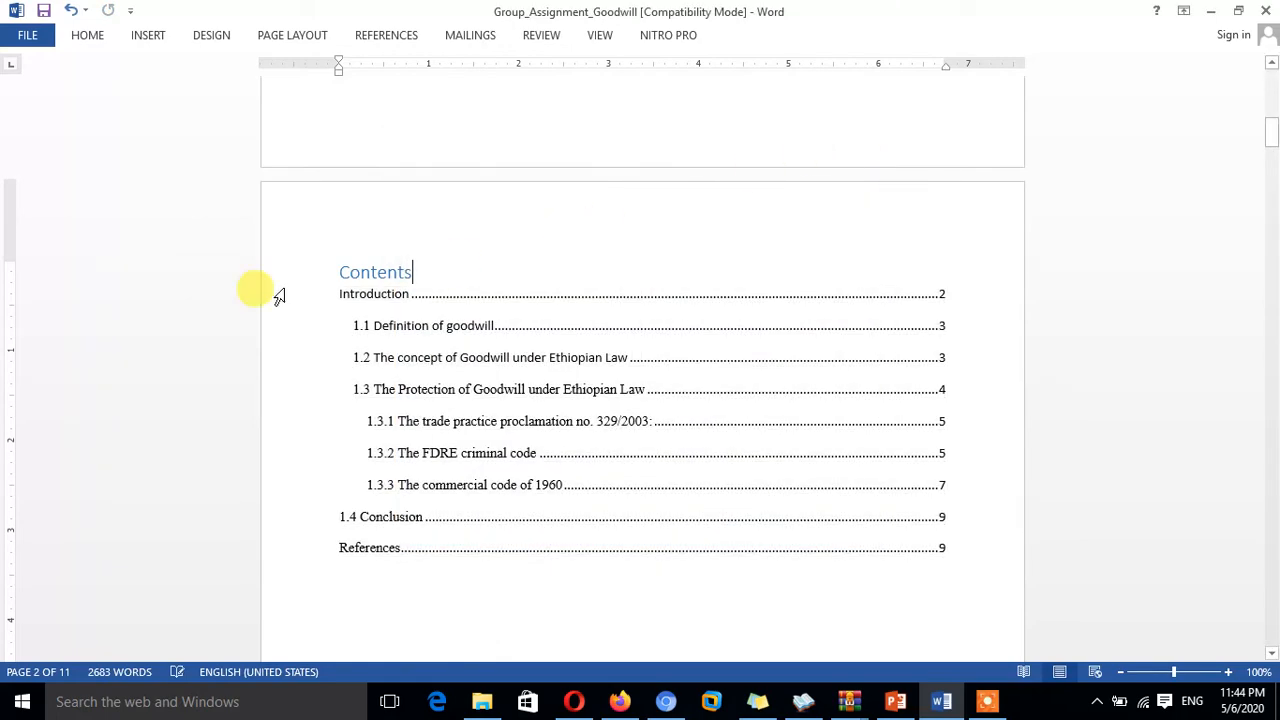
Step: Apply the built-in style set with blue-banded headings to the document and check it on the contents table and the Introduction heading
drag(334, 268, 815, 232)
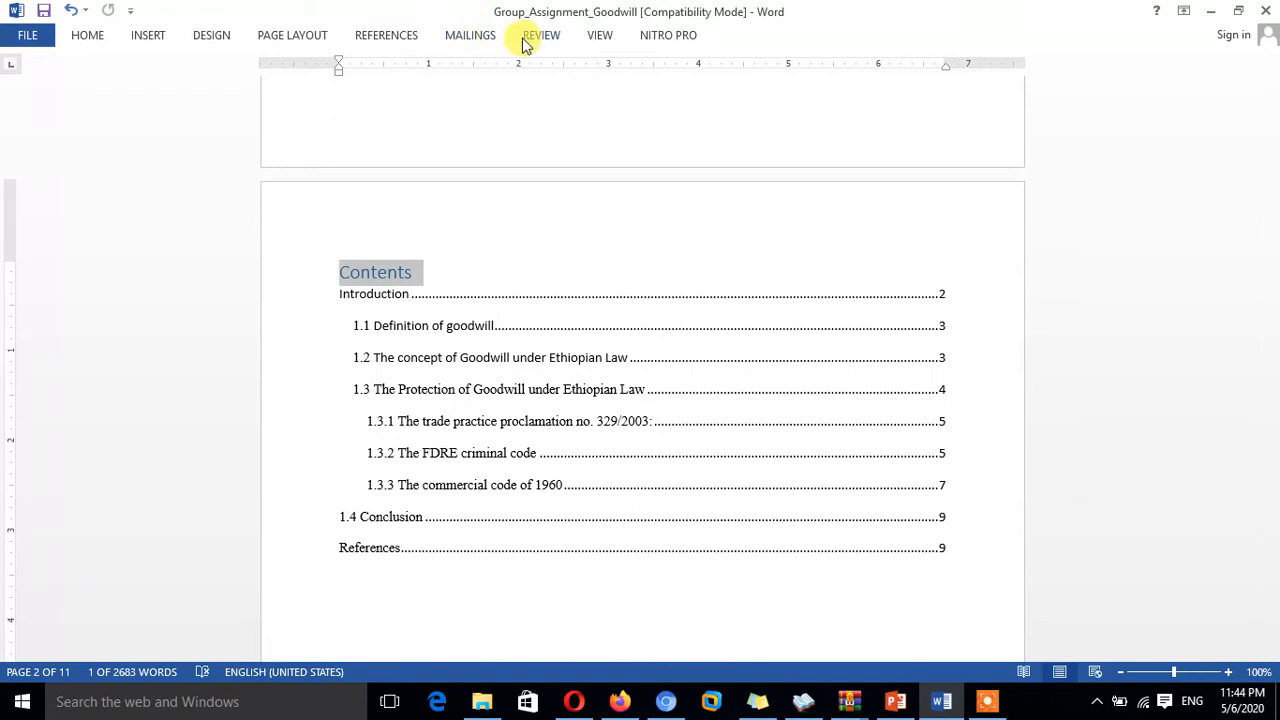
click(218, 37)
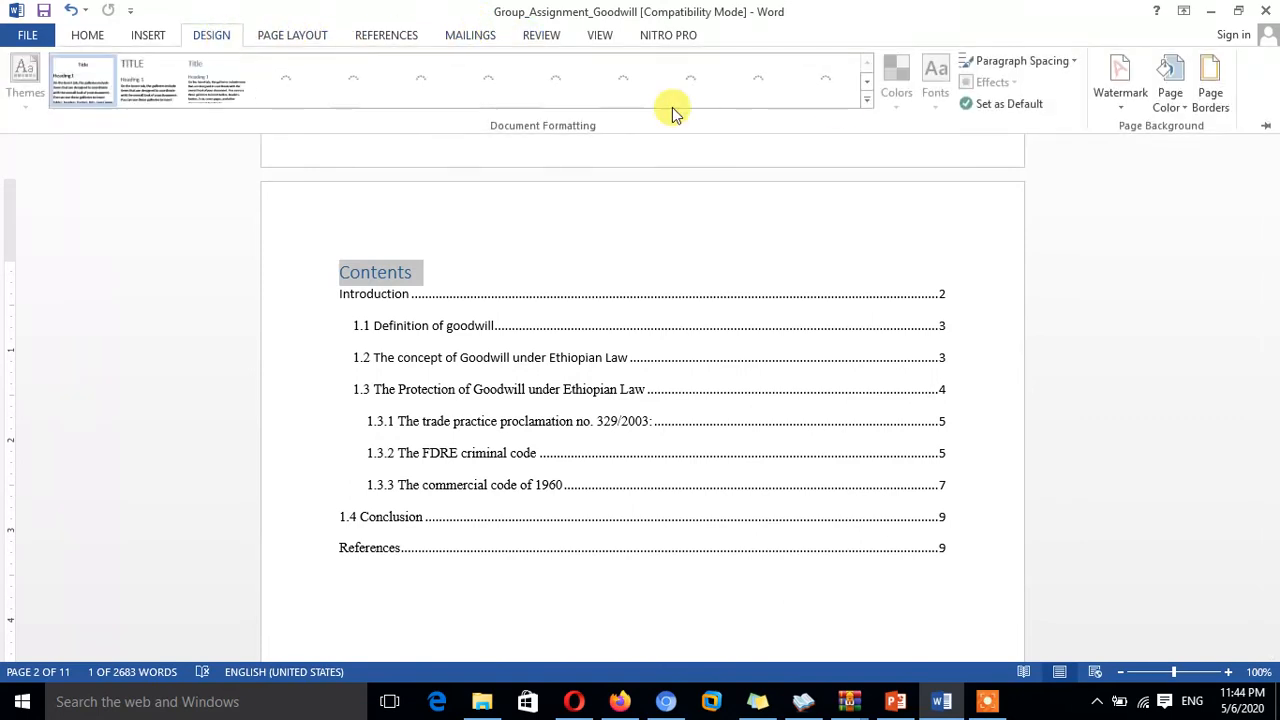
click(866, 100)
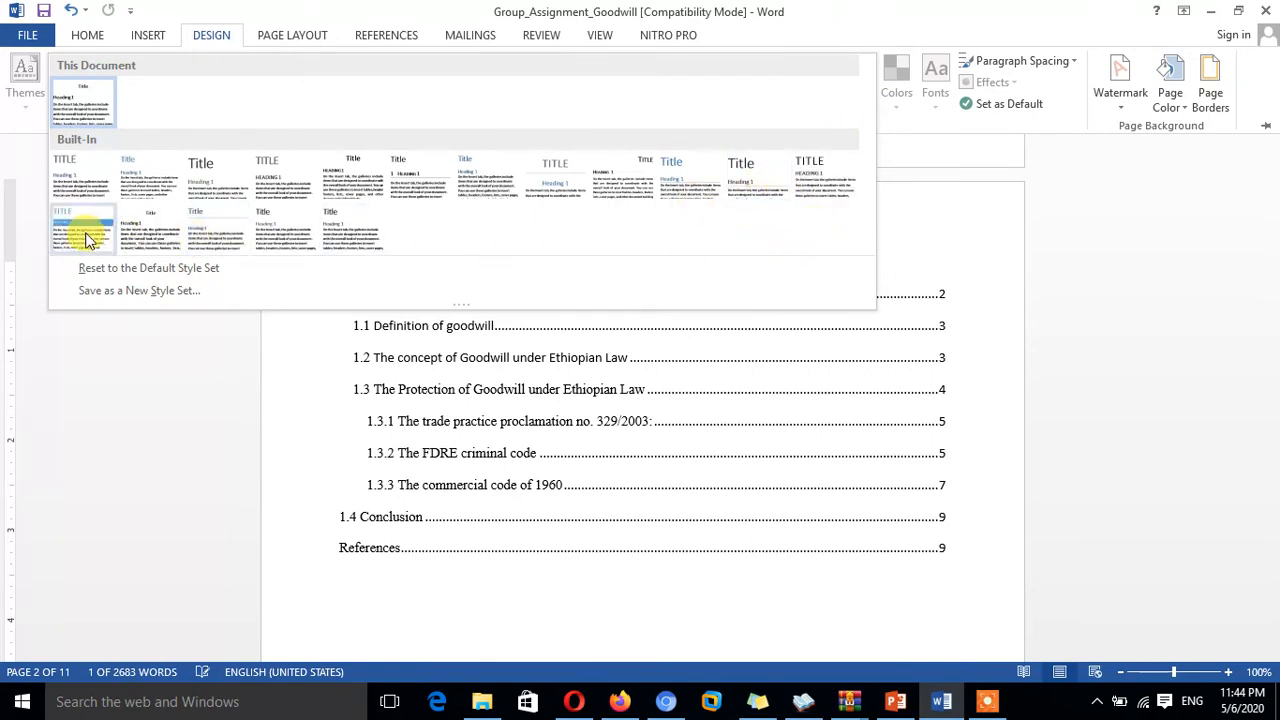
click(80, 229)
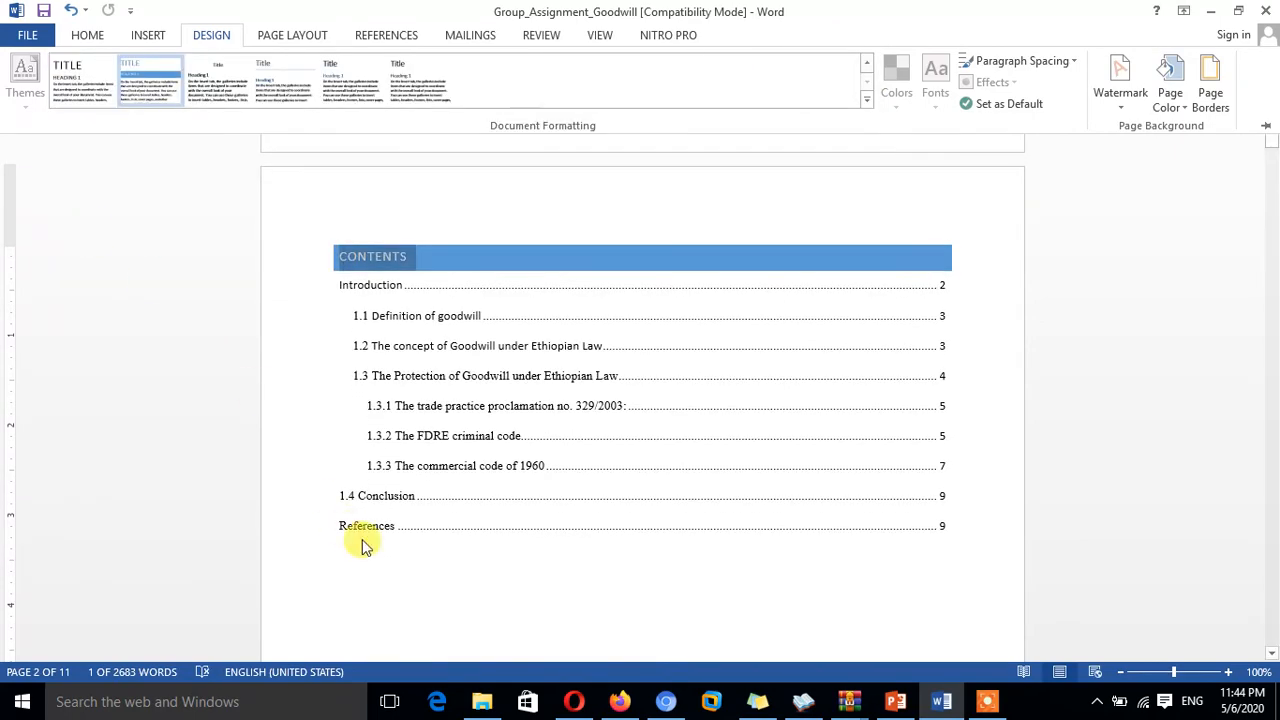
click(400, 595)
click(455, 410)
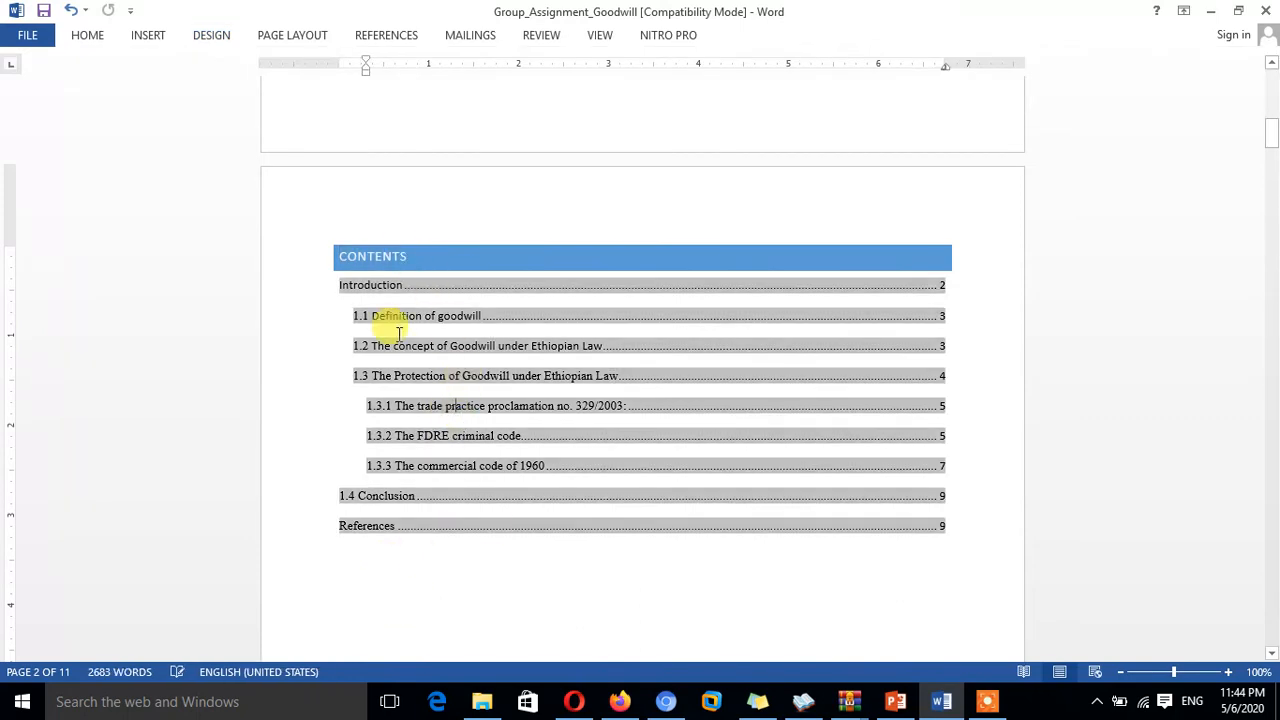
click(494, 589)
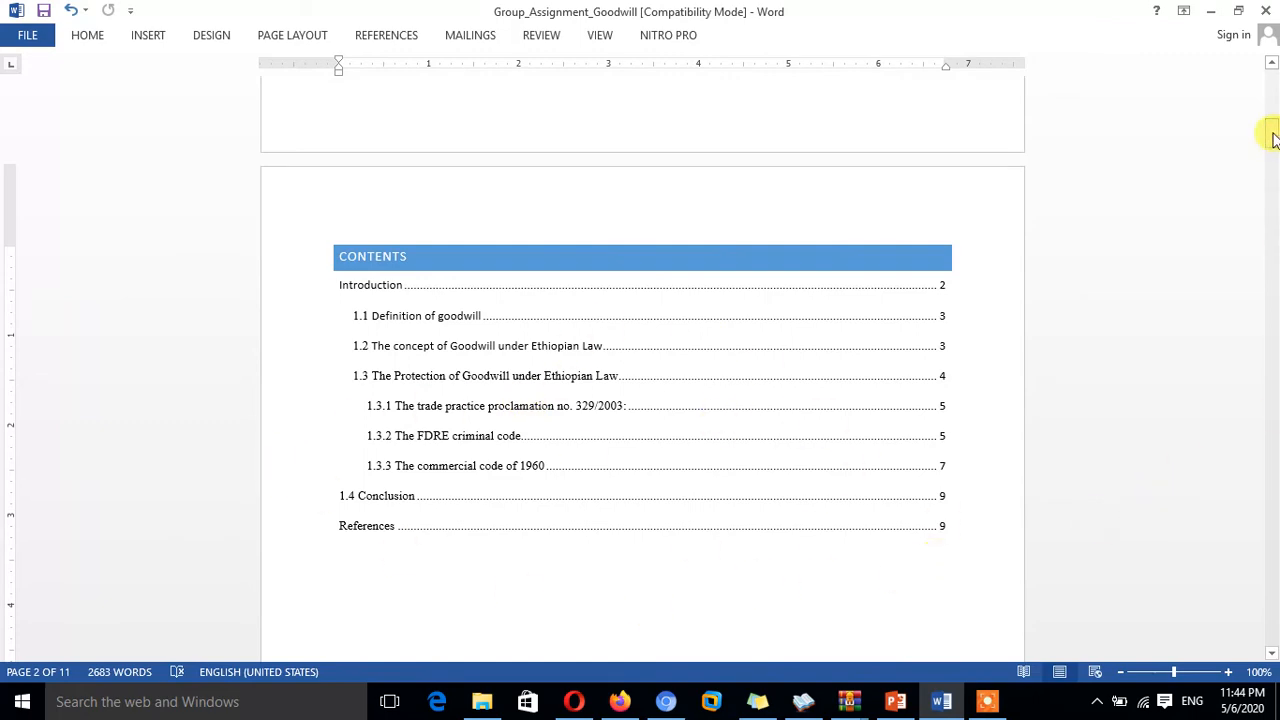
drag(1272, 138, 1270, 211)
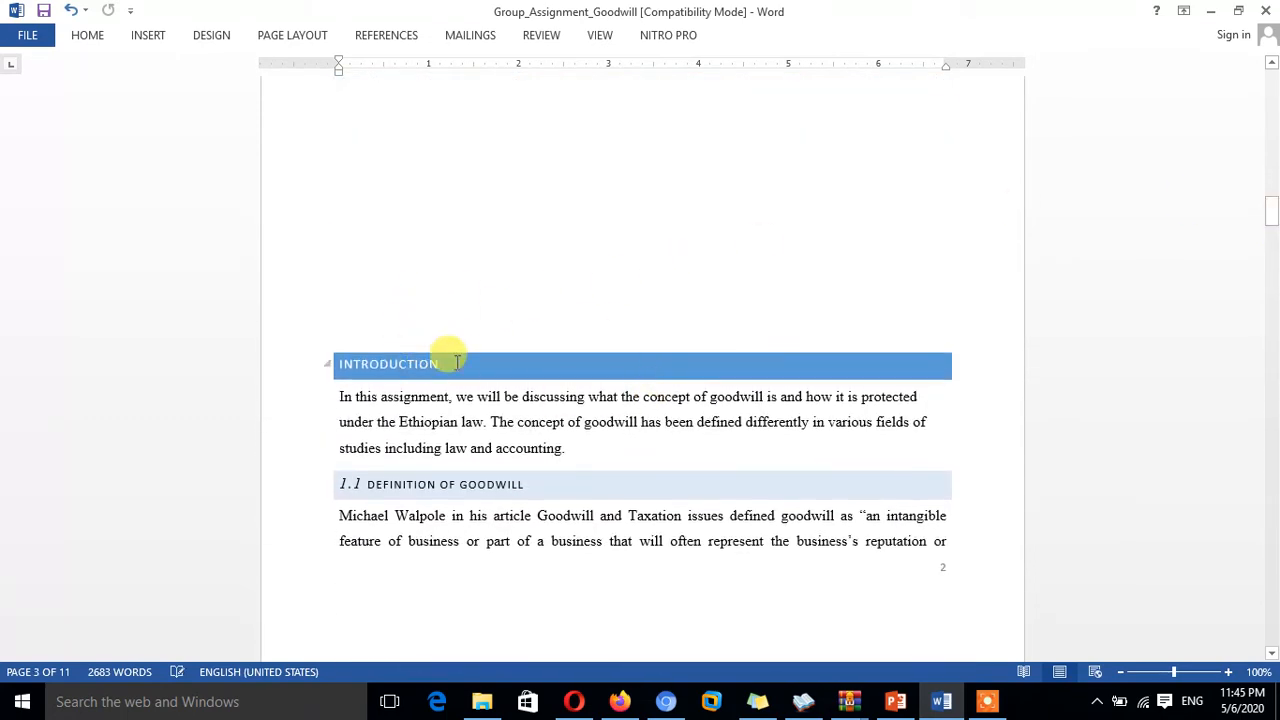
drag(456, 362, 337, 360)
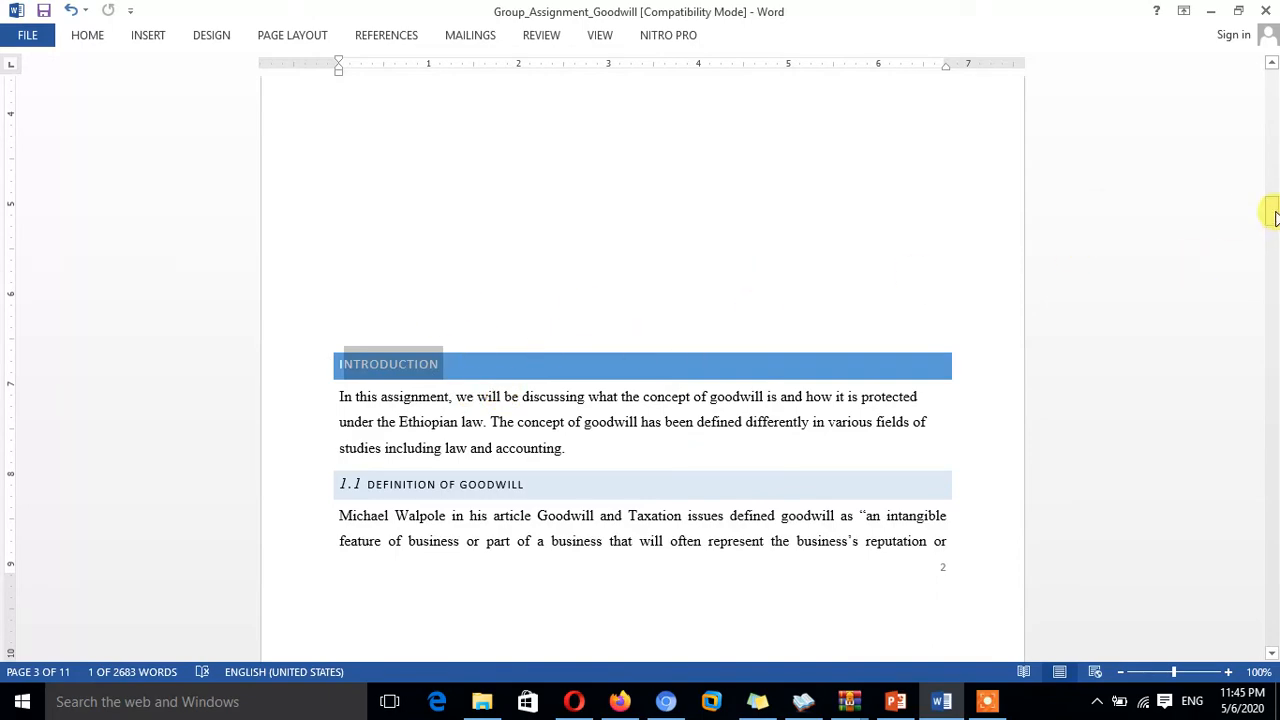
drag(1272, 212, 1272, 147)
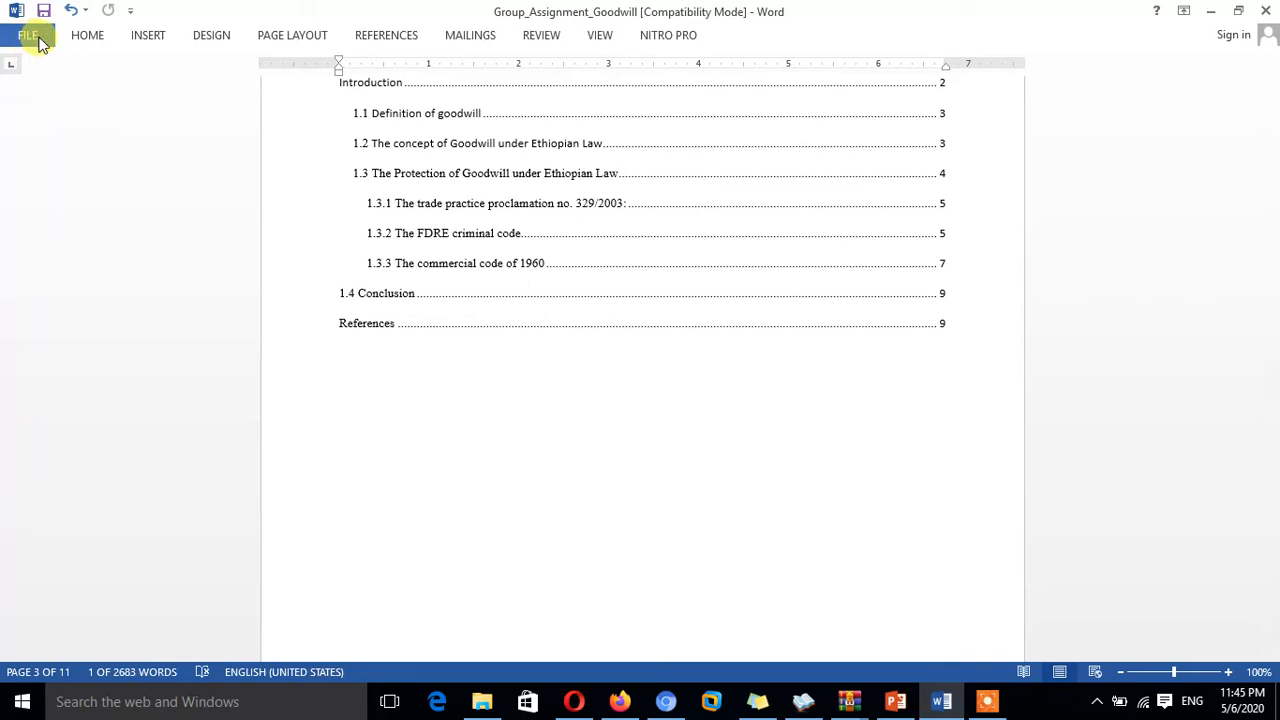
Step: Create a blank document and enter Introduction, Problem statement, Objective and Conclusion on separate lines
click(30, 38)
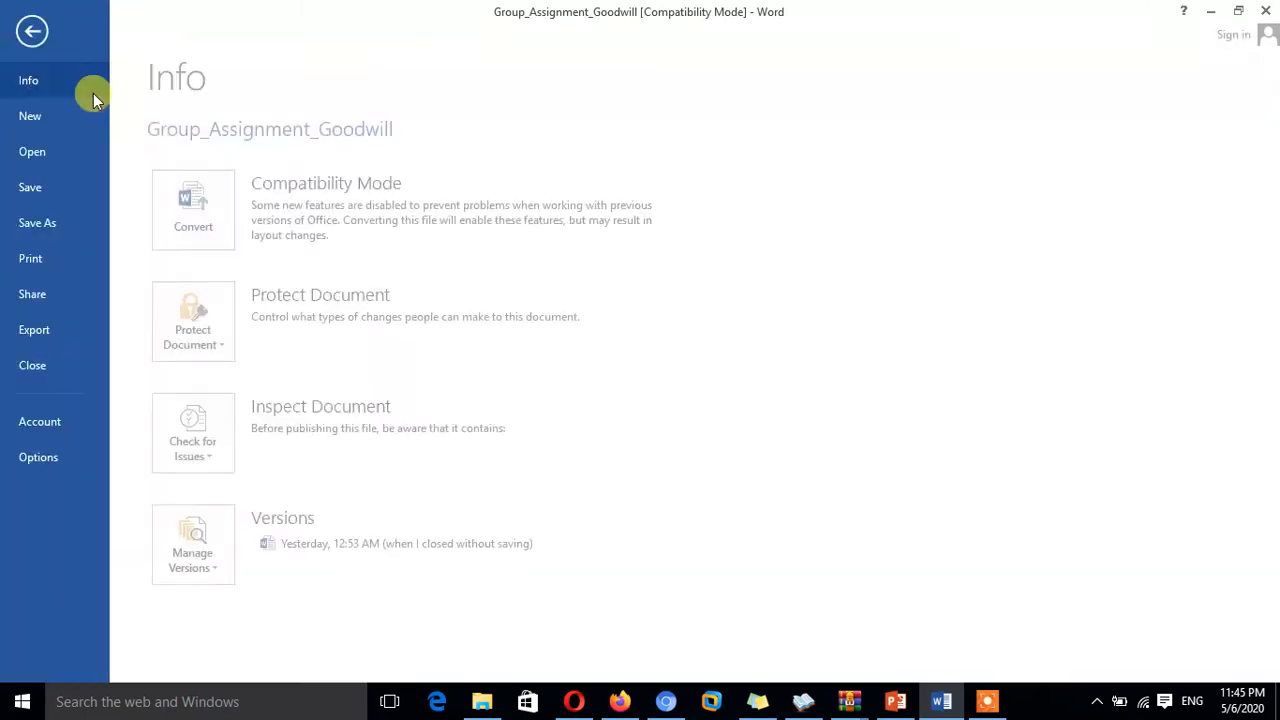
click(52, 116)
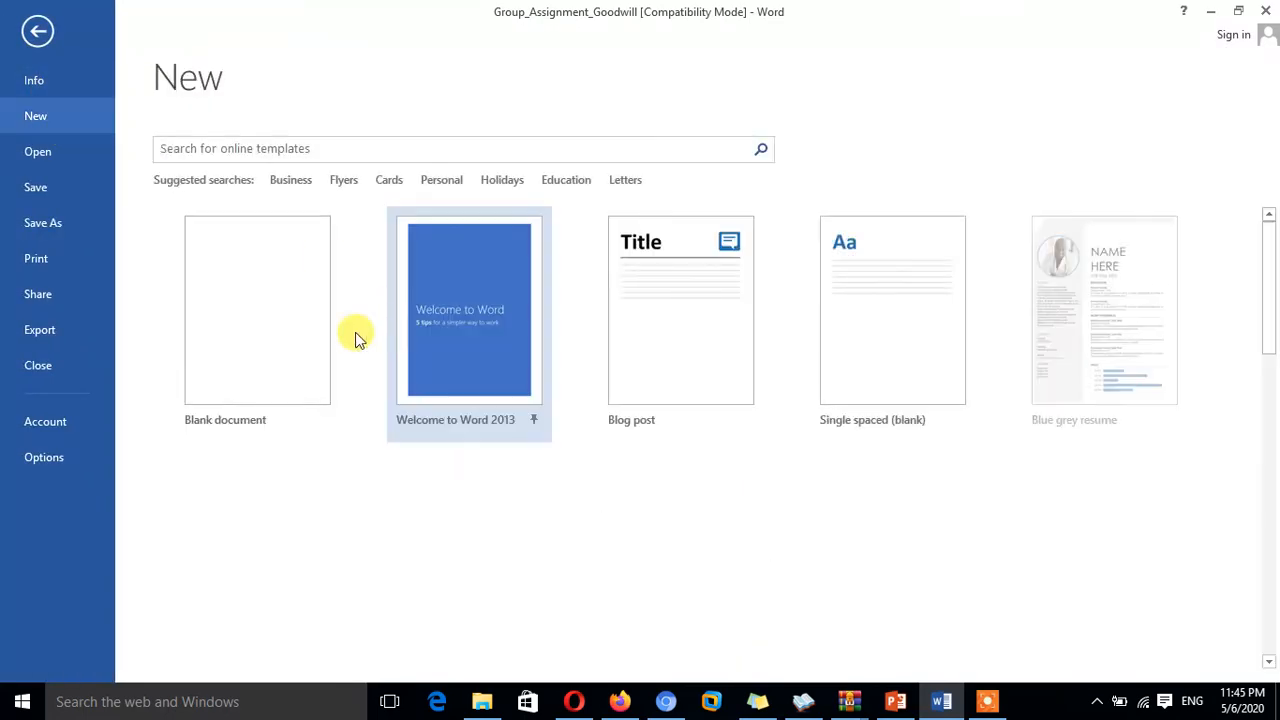
click(290, 322)
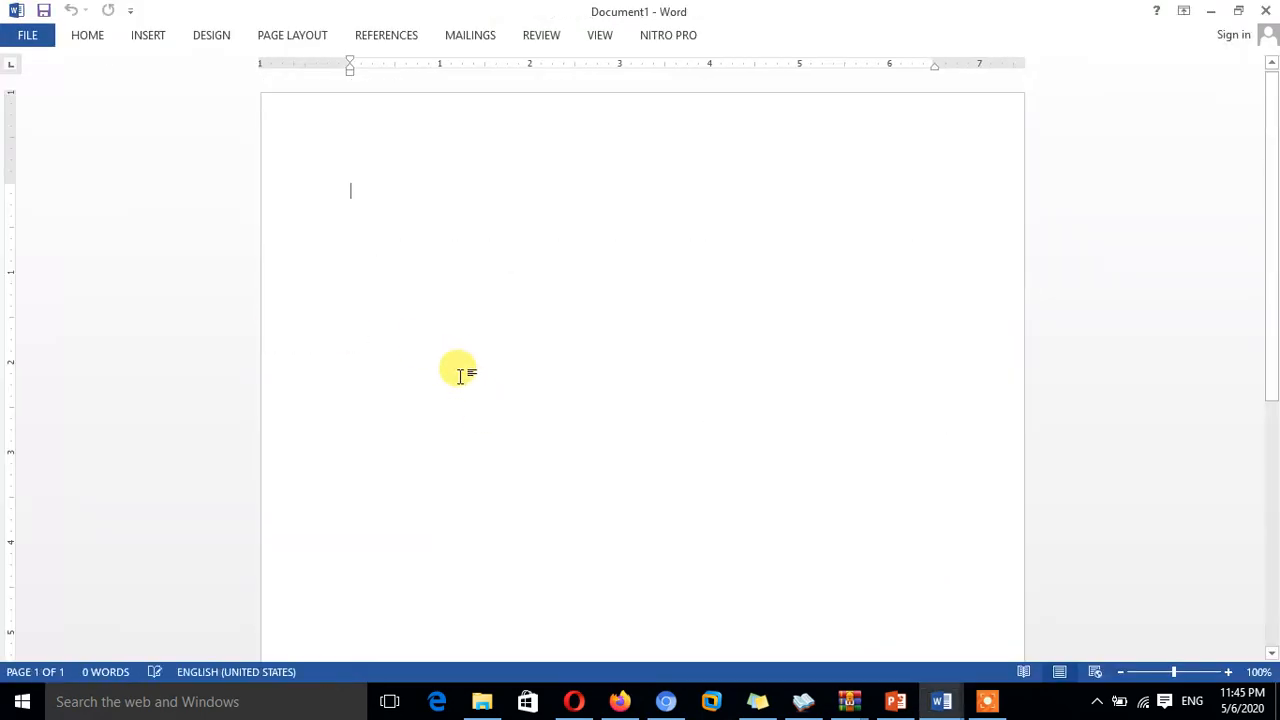
text(INtroduction)
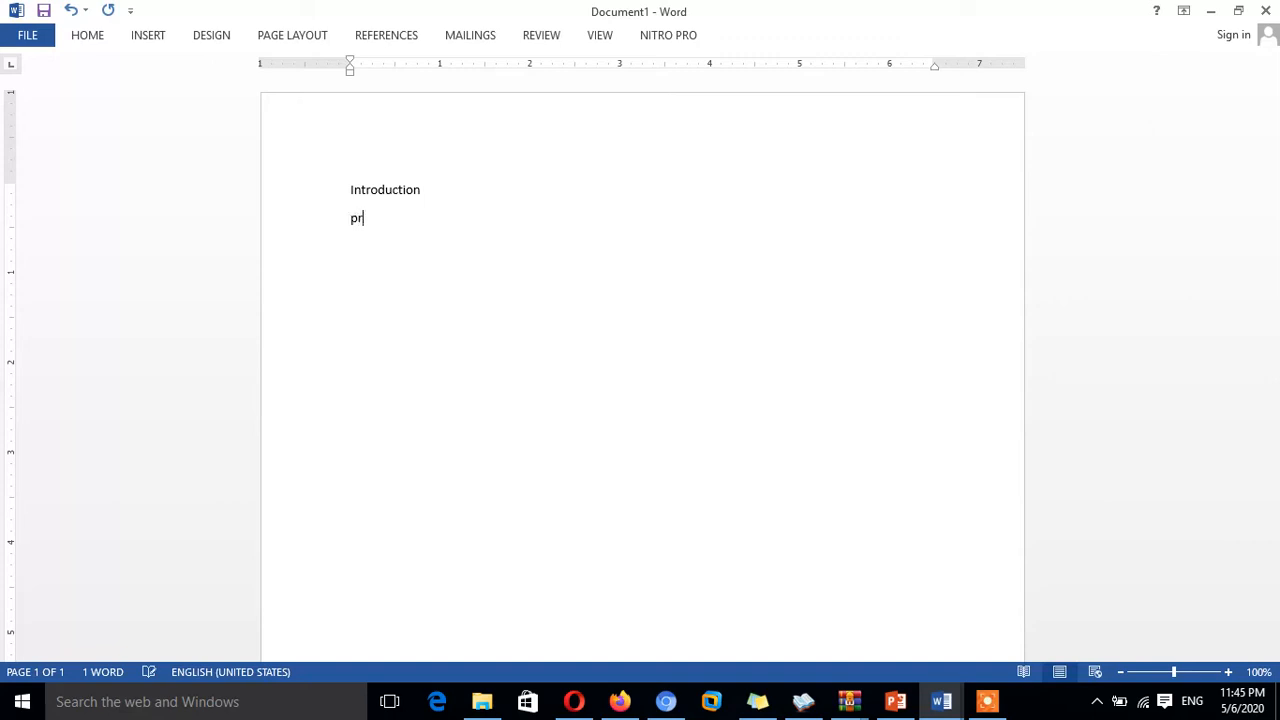
text(statement)
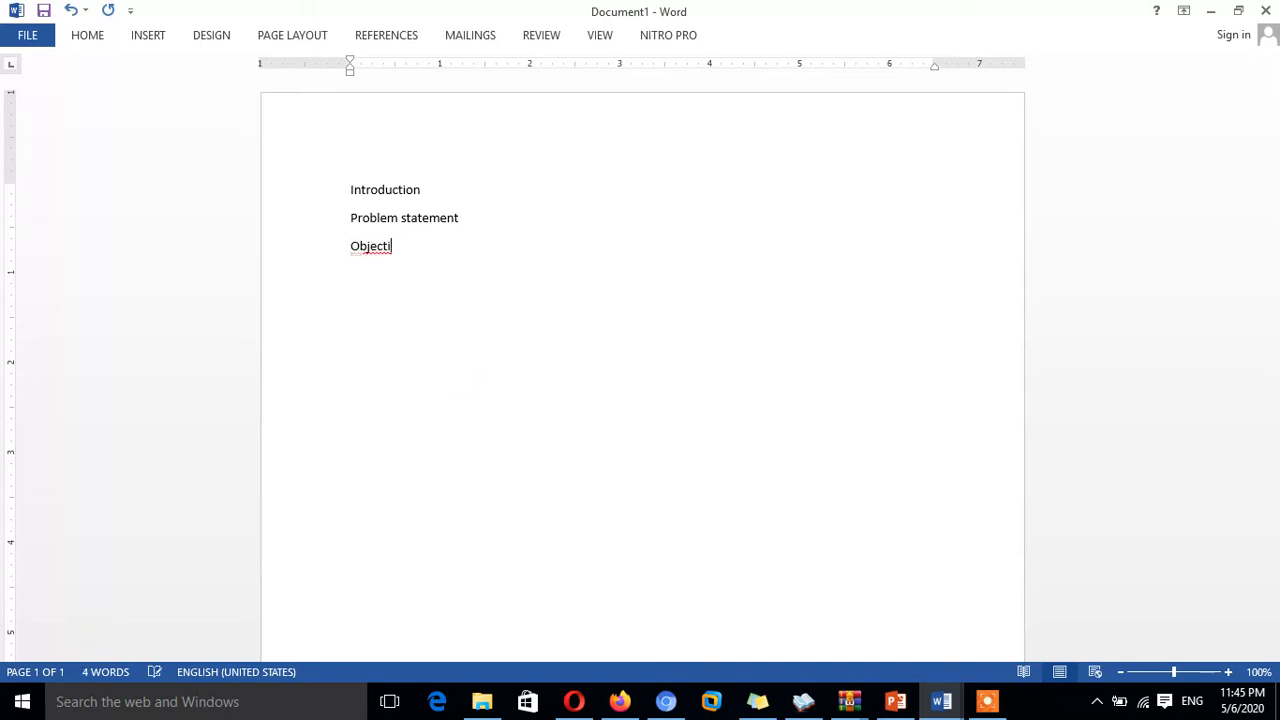
text(ve)
key(ctrl+a)
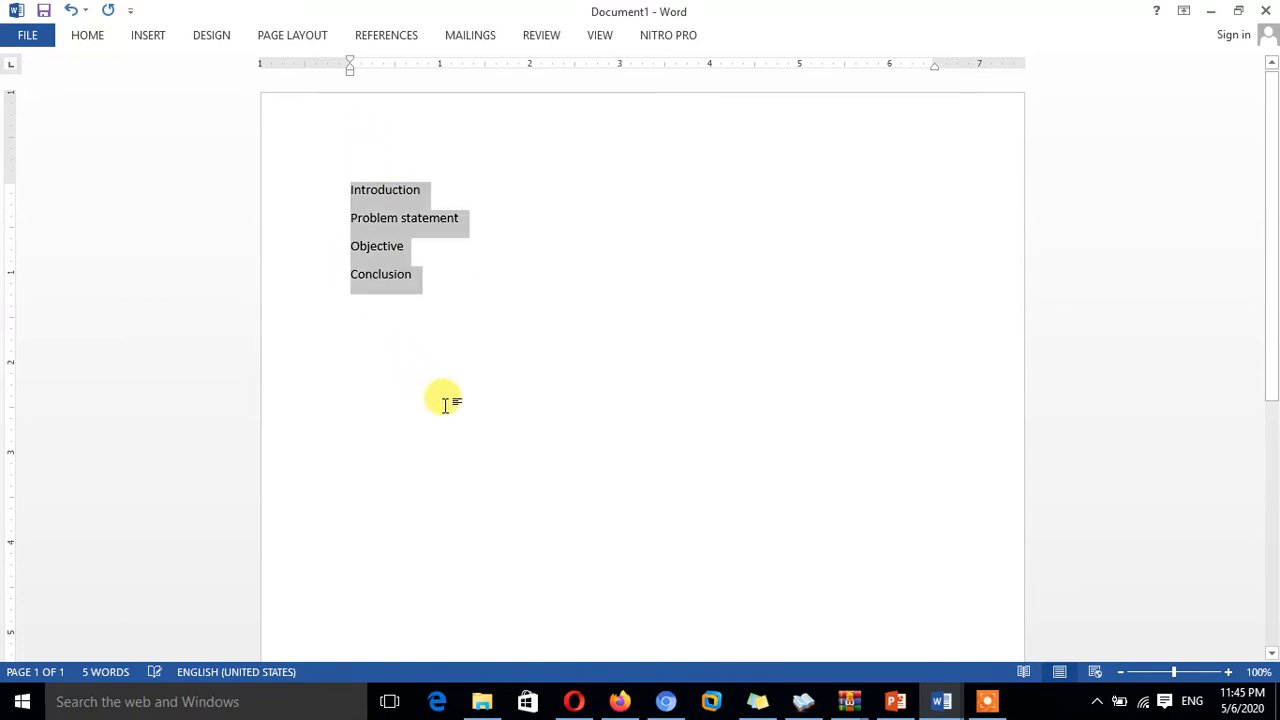
click(463, 348)
Step: Add placeholder body lines: "----text" under Introduction, "Text" under Problem statement and "---" under Objective
key(Return)
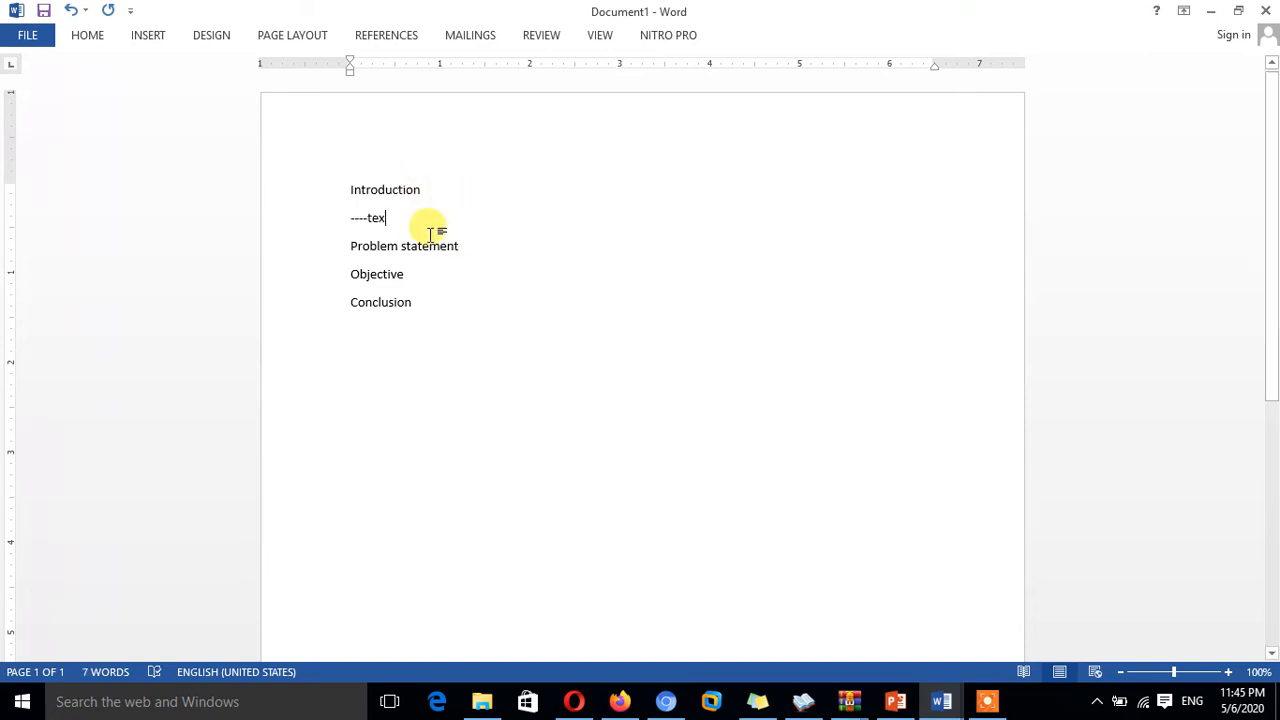
right_click(482, 248)
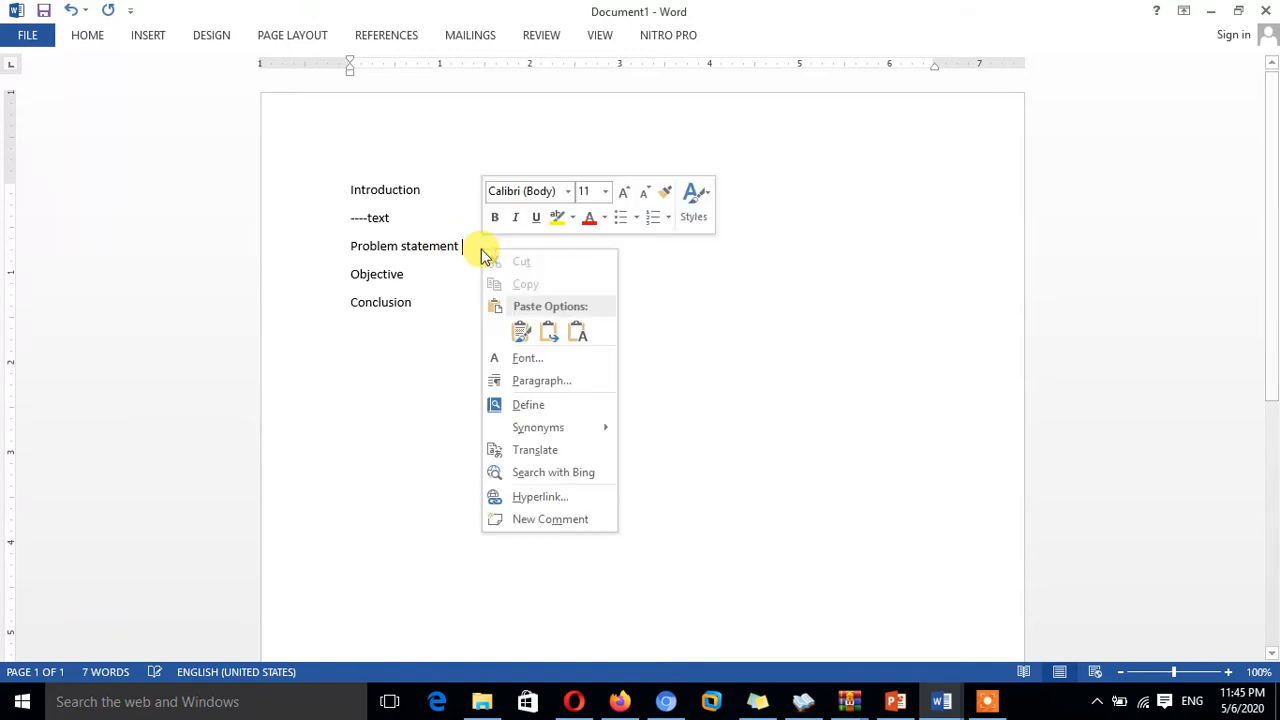
key(Escape)
key(Return)
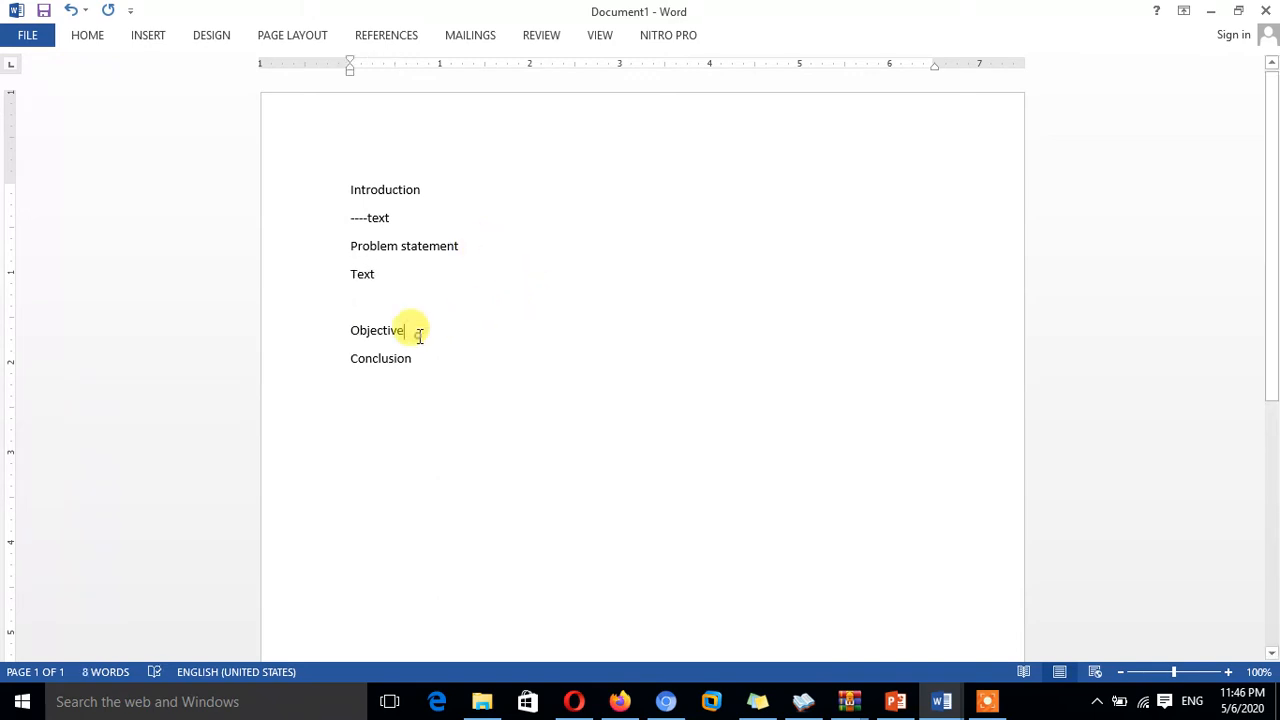
click(410, 331)
key(Return)
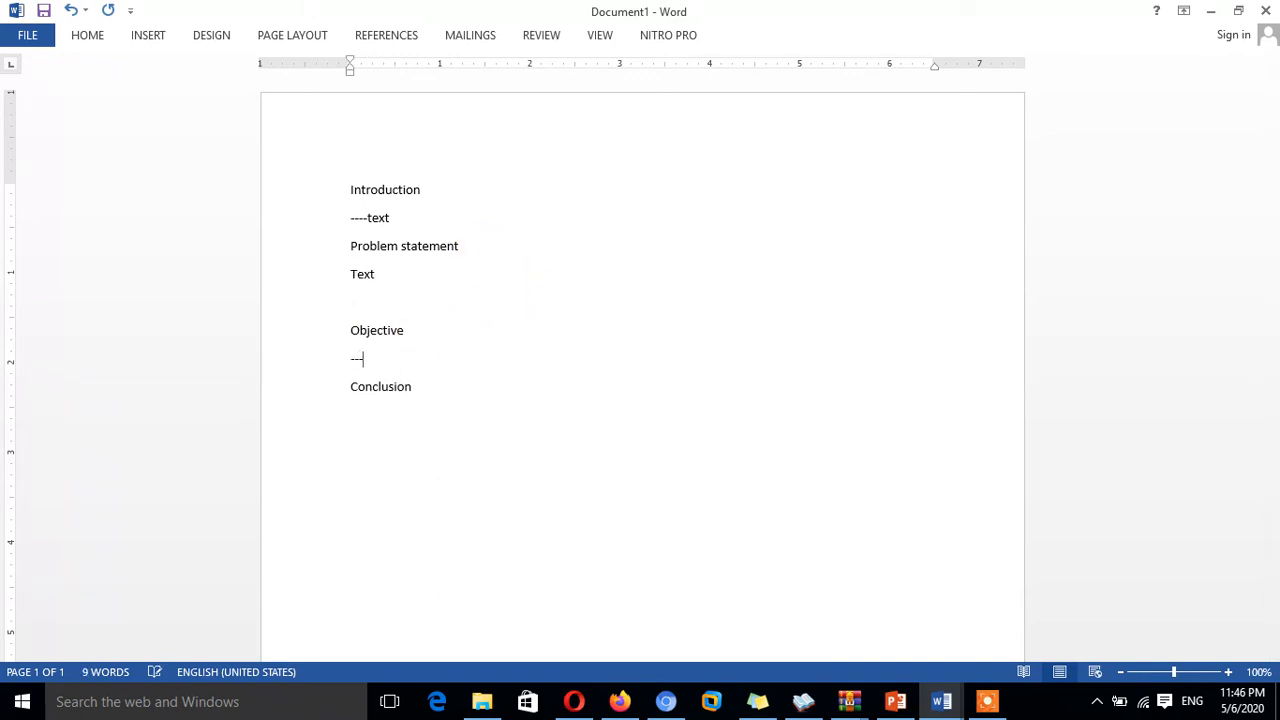
Step: Apply the Heading 1 style to Introduction and the Heading 2 style to Problem statement
drag(422, 188, 353, 185)
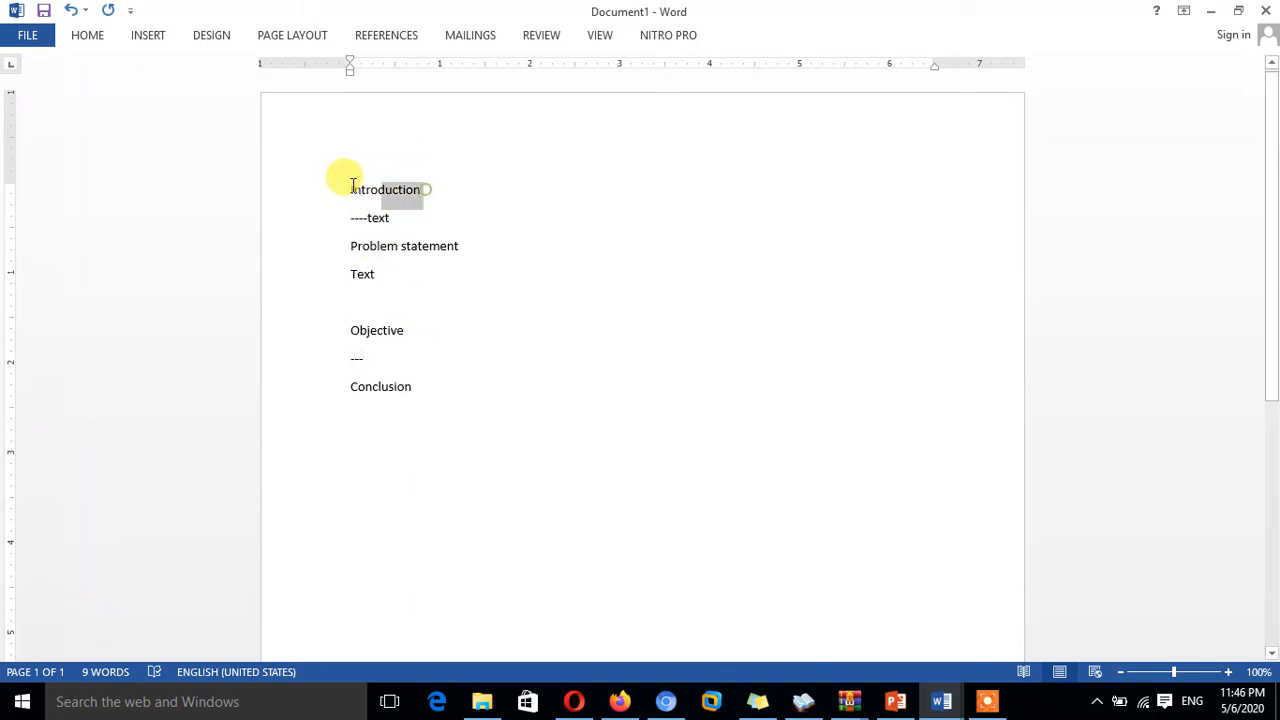
click(87, 35)
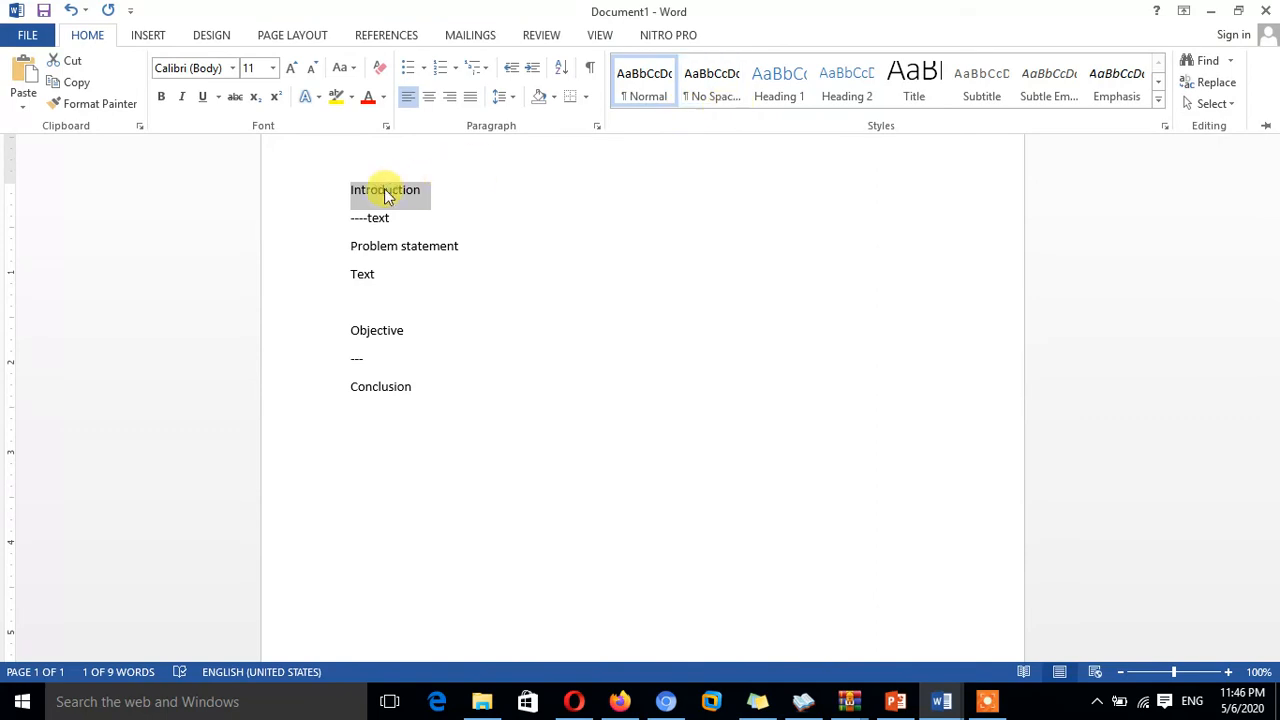
click(795, 88)
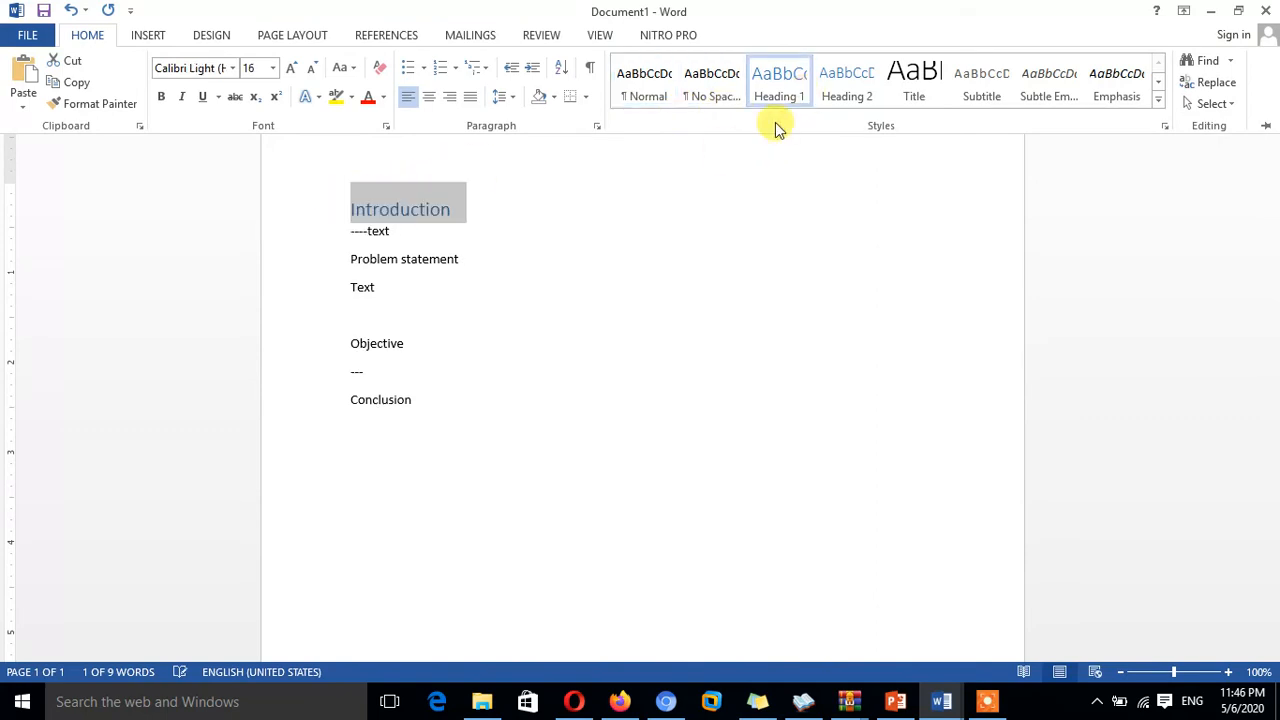
drag(462, 259, 350, 264)
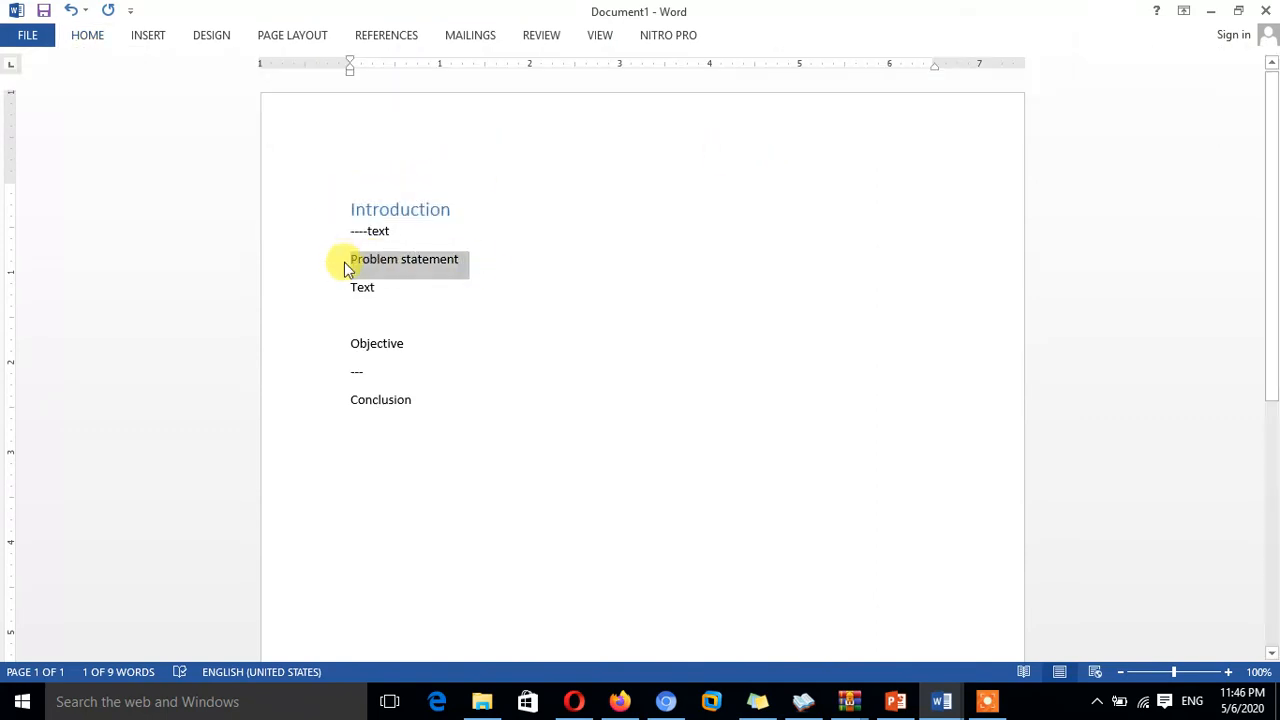
click(84, 35)
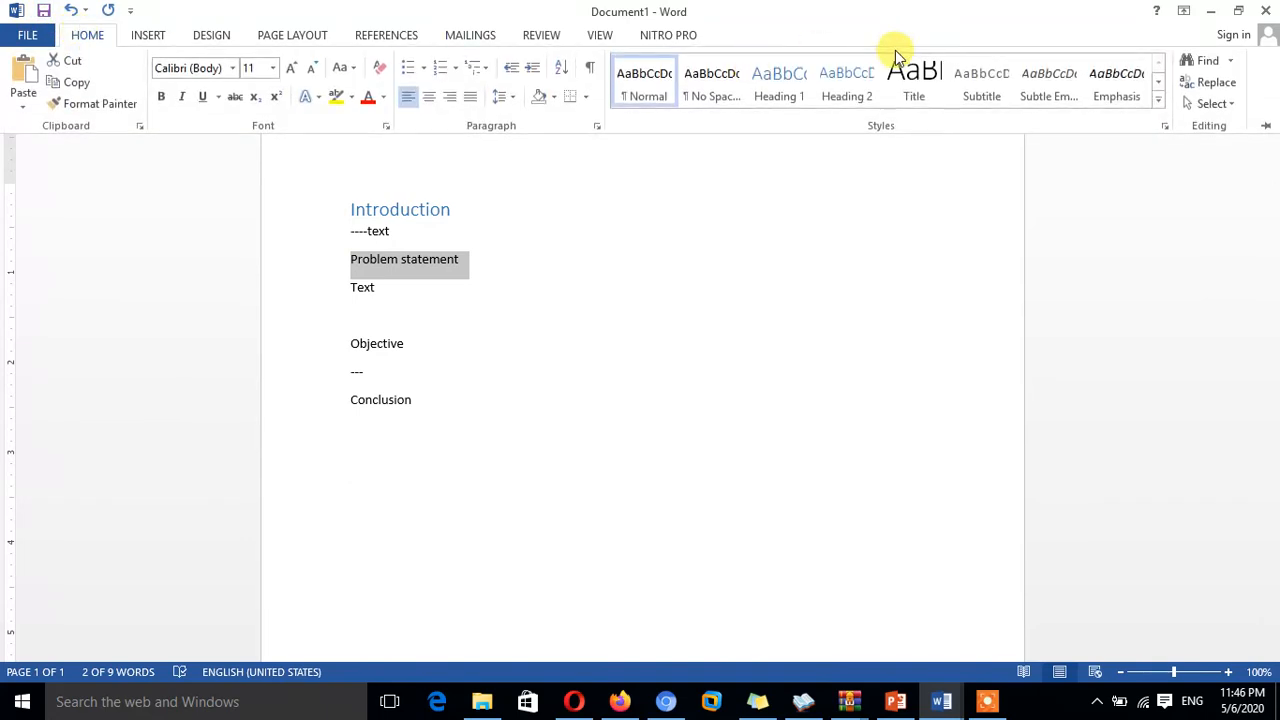
click(829, 86)
Step: Apply the Heading 3 style to Objective and the Heading 4 style to Conclusion
click(402, 352)
click(293, 338)
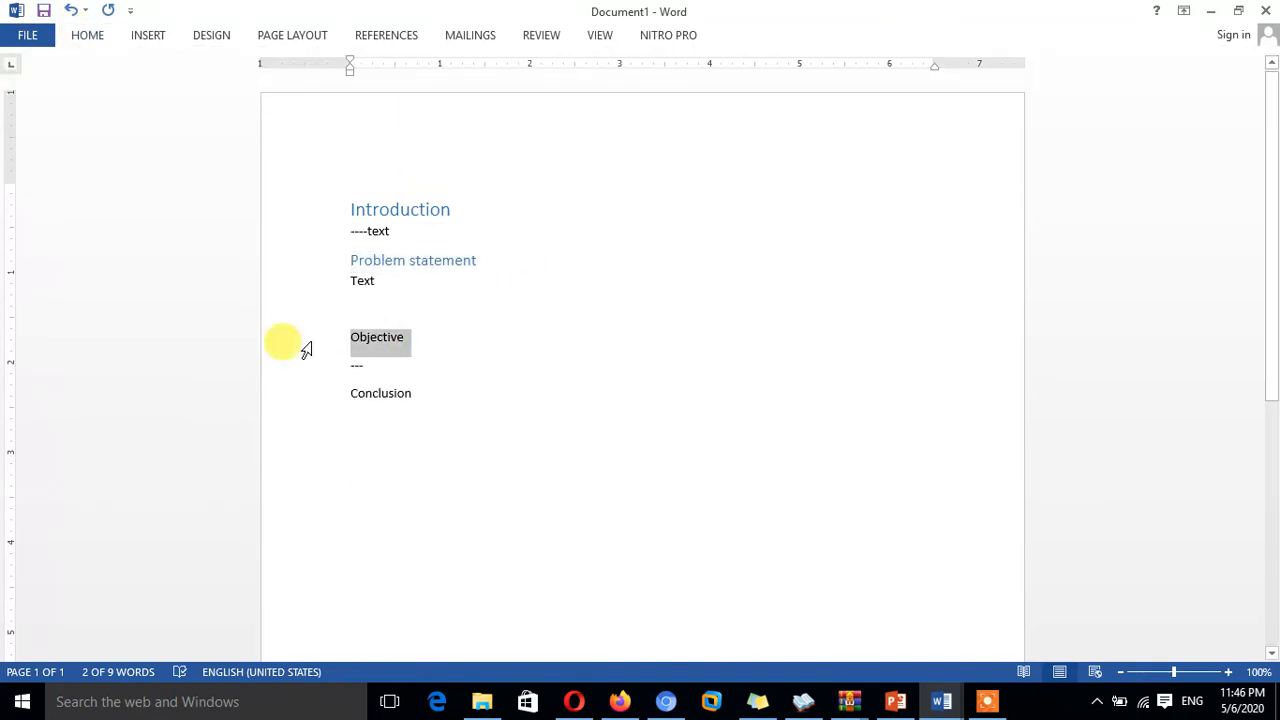
click(87, 35)
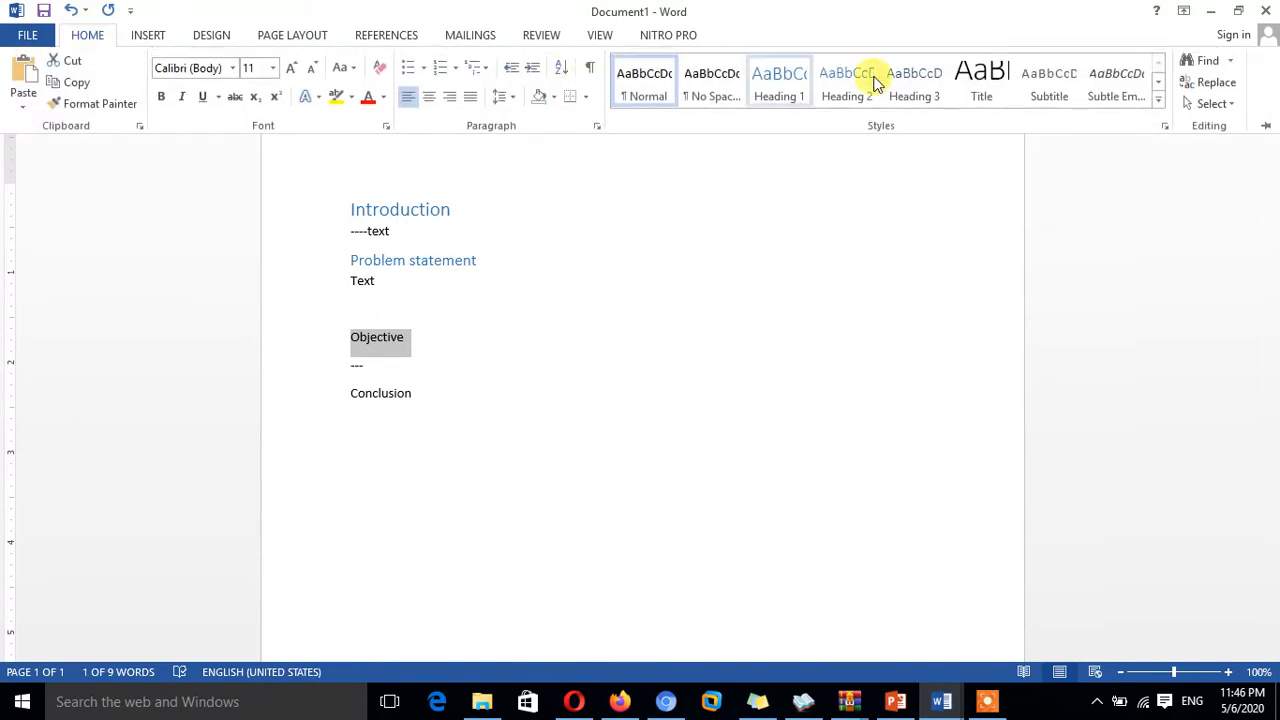
click(905, 87)
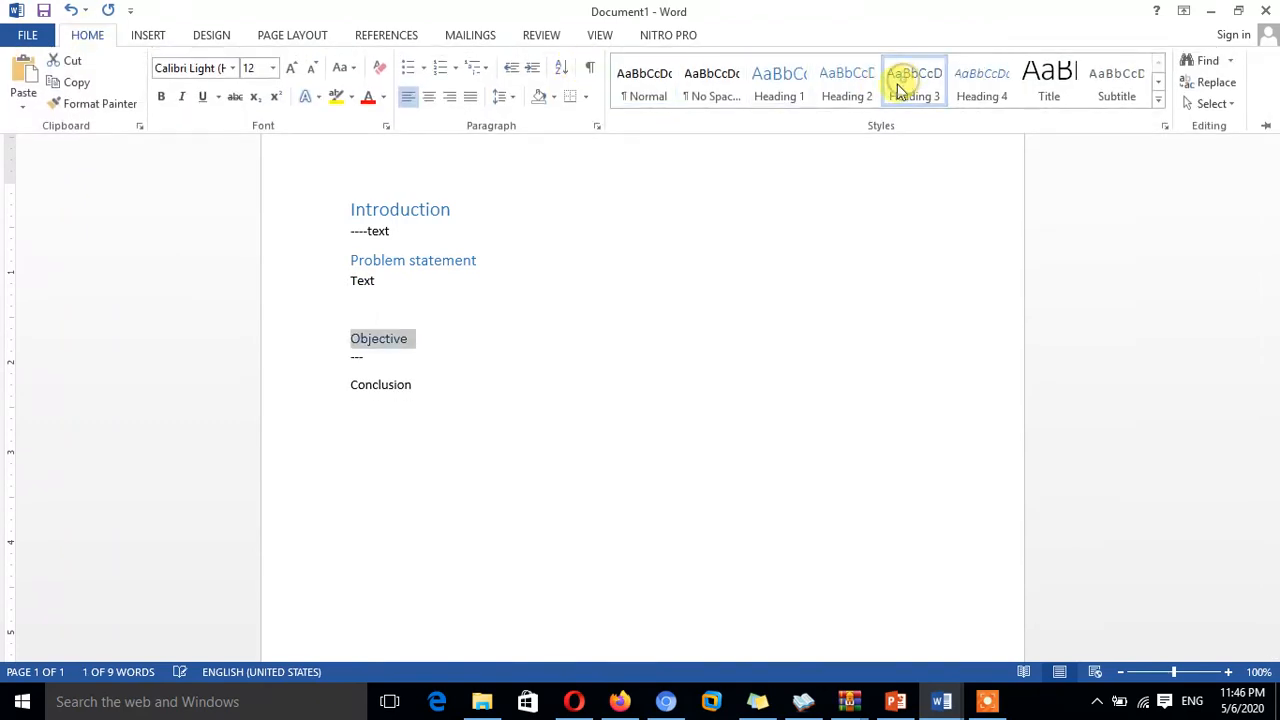
click(415, 385)
click(331, 384)
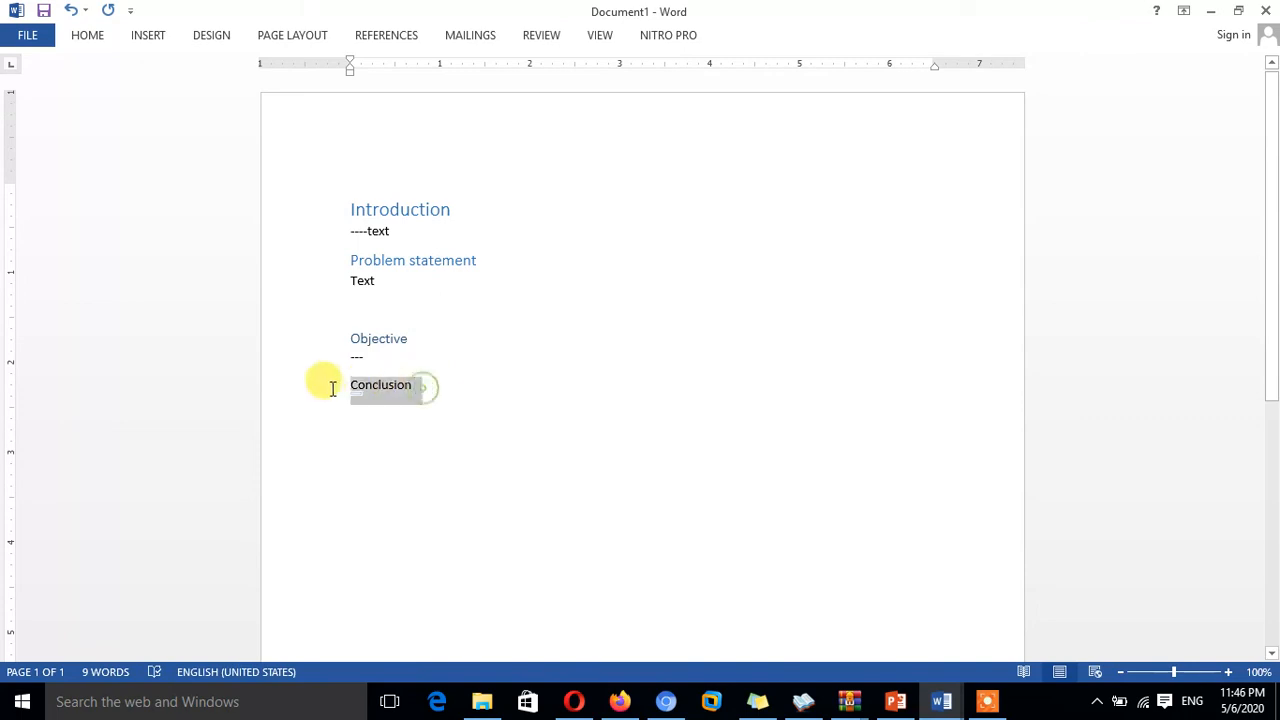
click(88, 42)
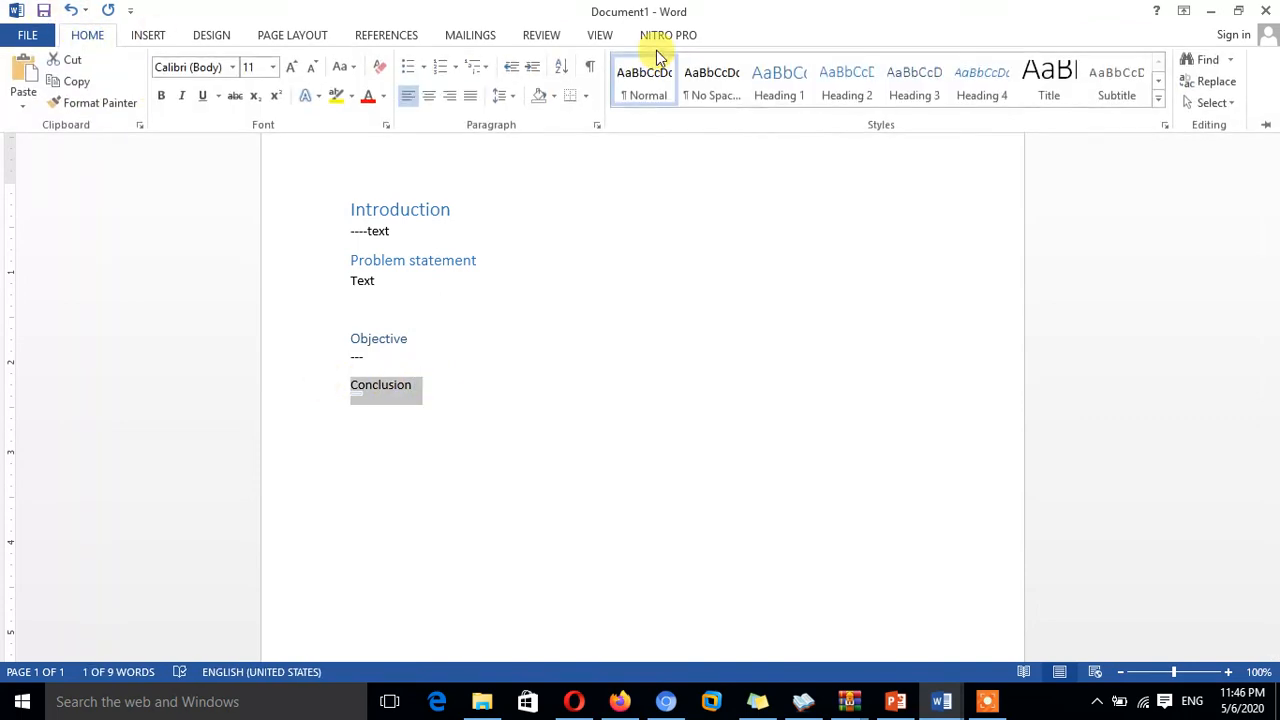
click(975, 86)
click(978, 88)
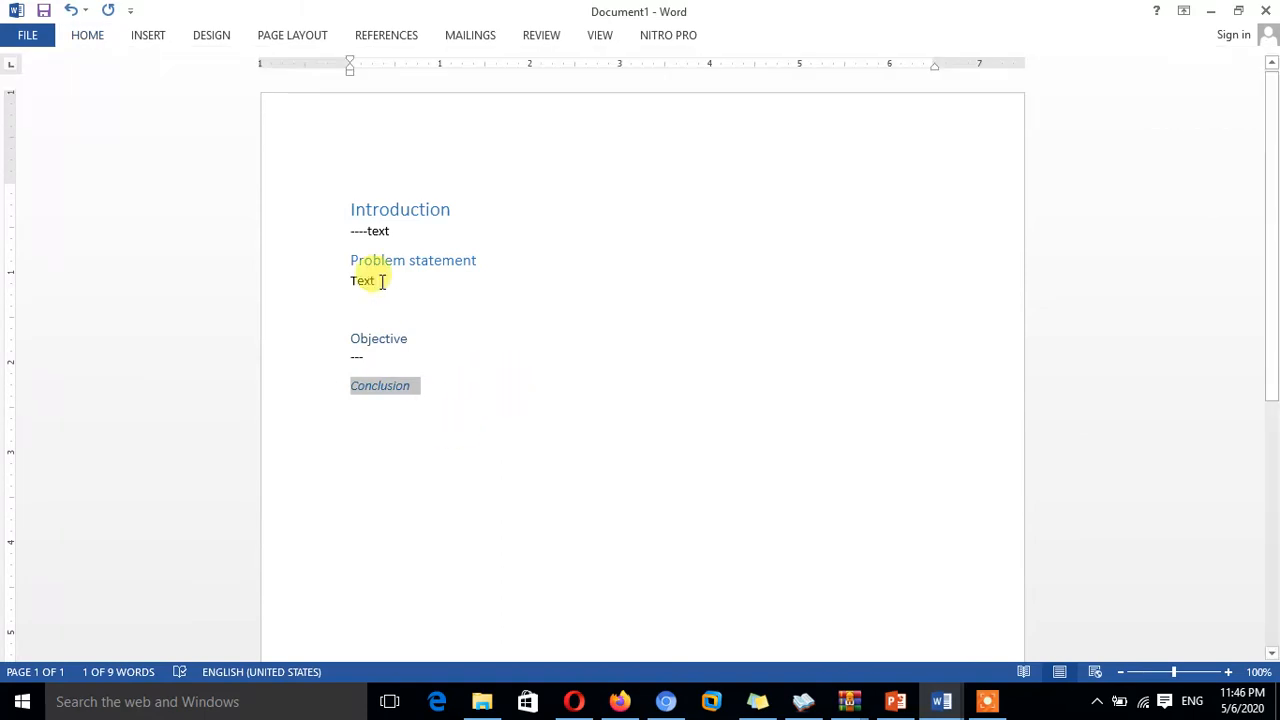
click(485, 442)
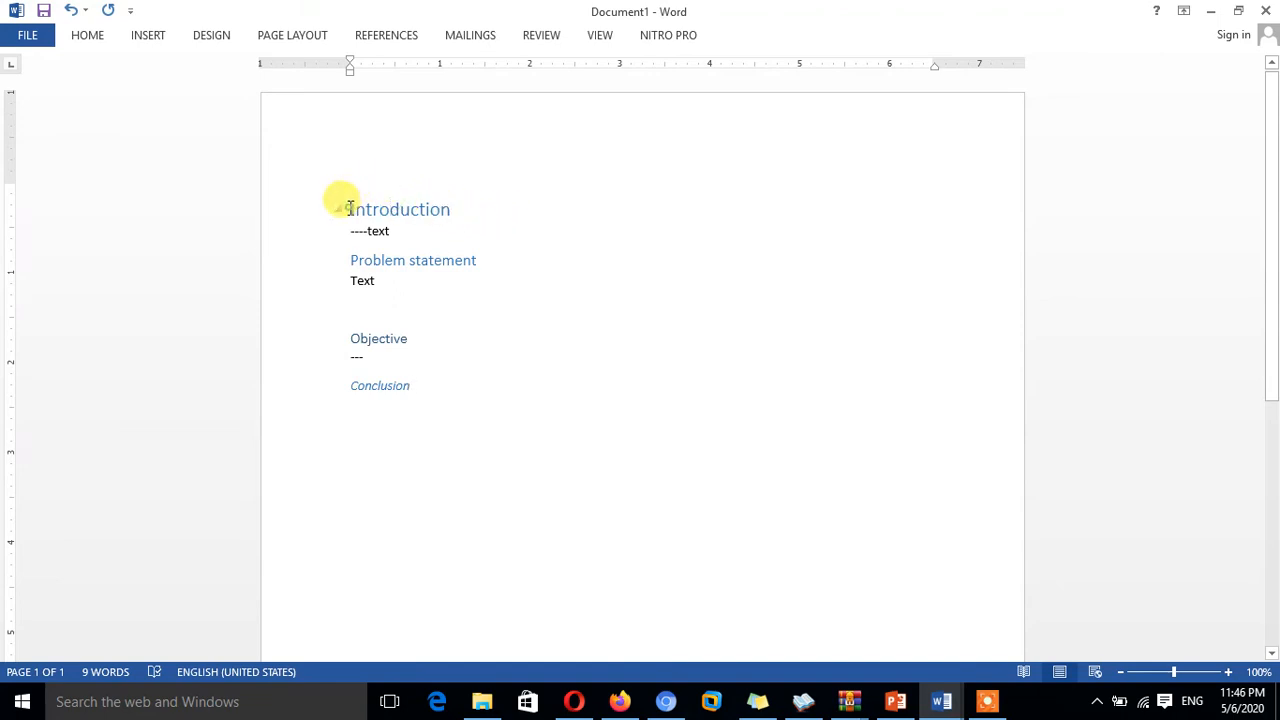
Step: Insert several blank lines above the Introduction heading at the start of the page
key(Return)
key(Return)
key(Return)
key(Return)
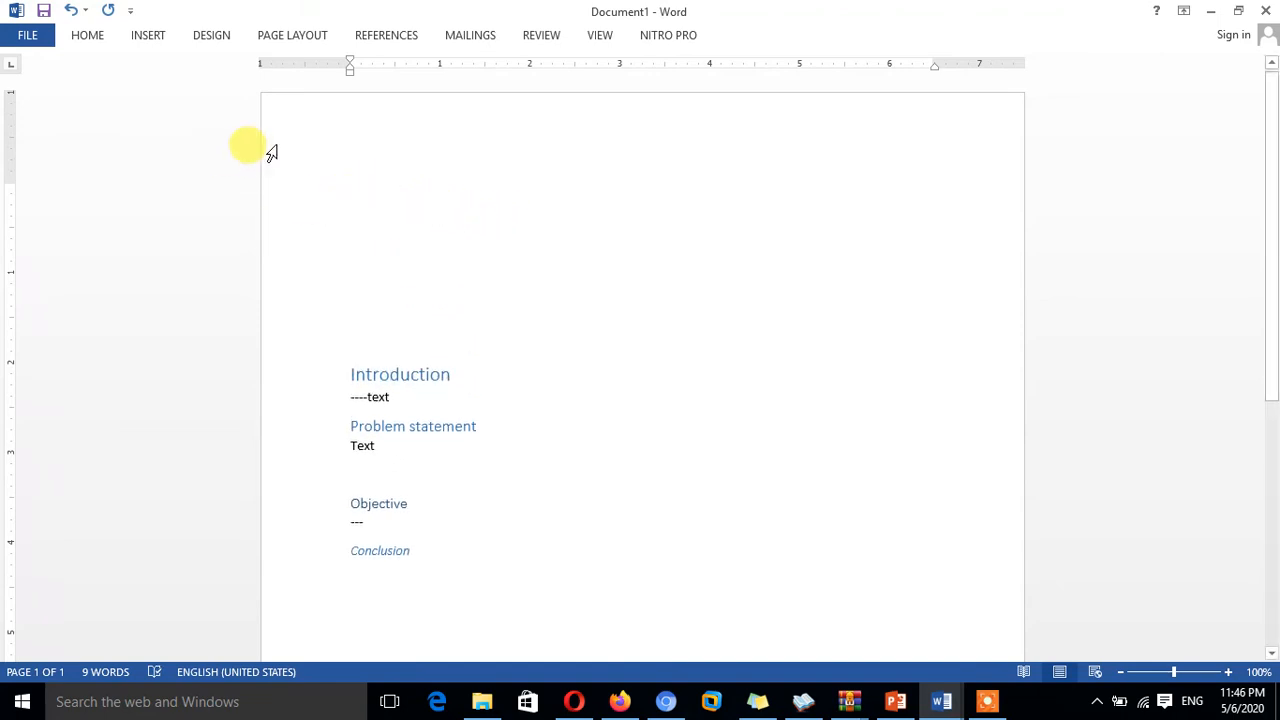
Step: Insert an Automatic Table 2 table of contents on the blank line above the Introduction heading
click(380, 35)
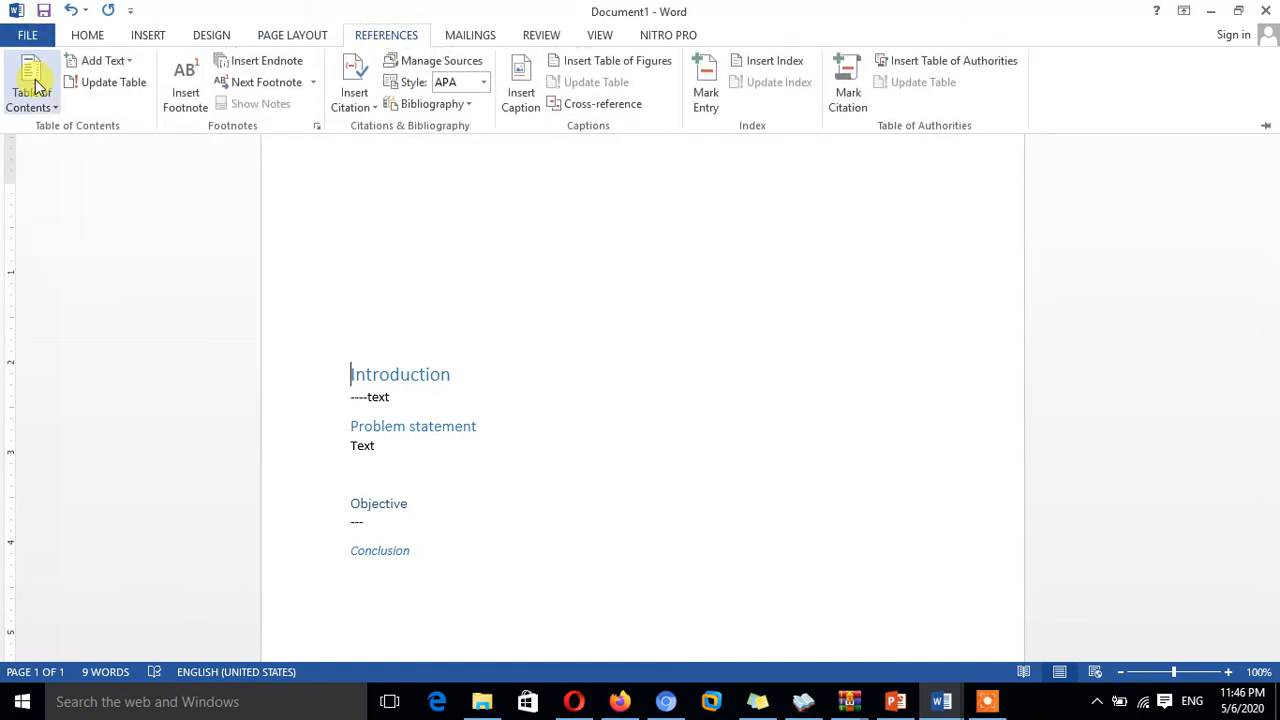
click(330, 247)
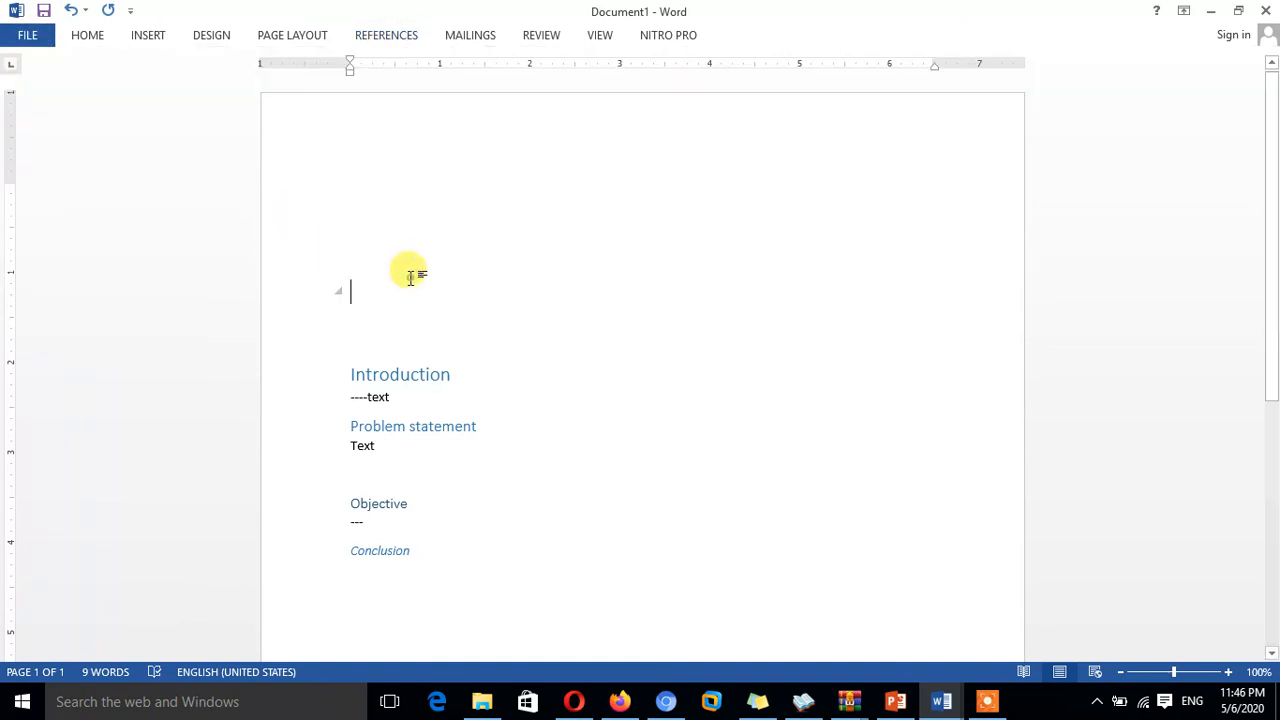
click(386, 38)
click(35, 105)
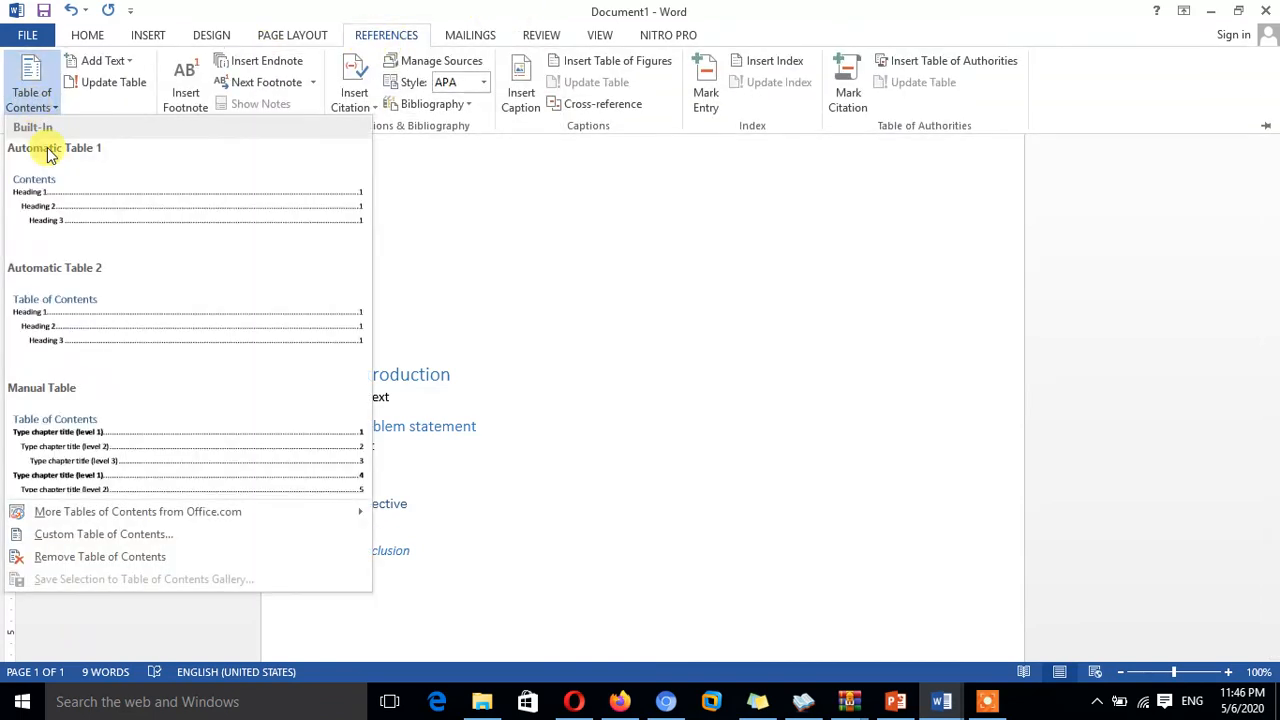
click(85, 250)
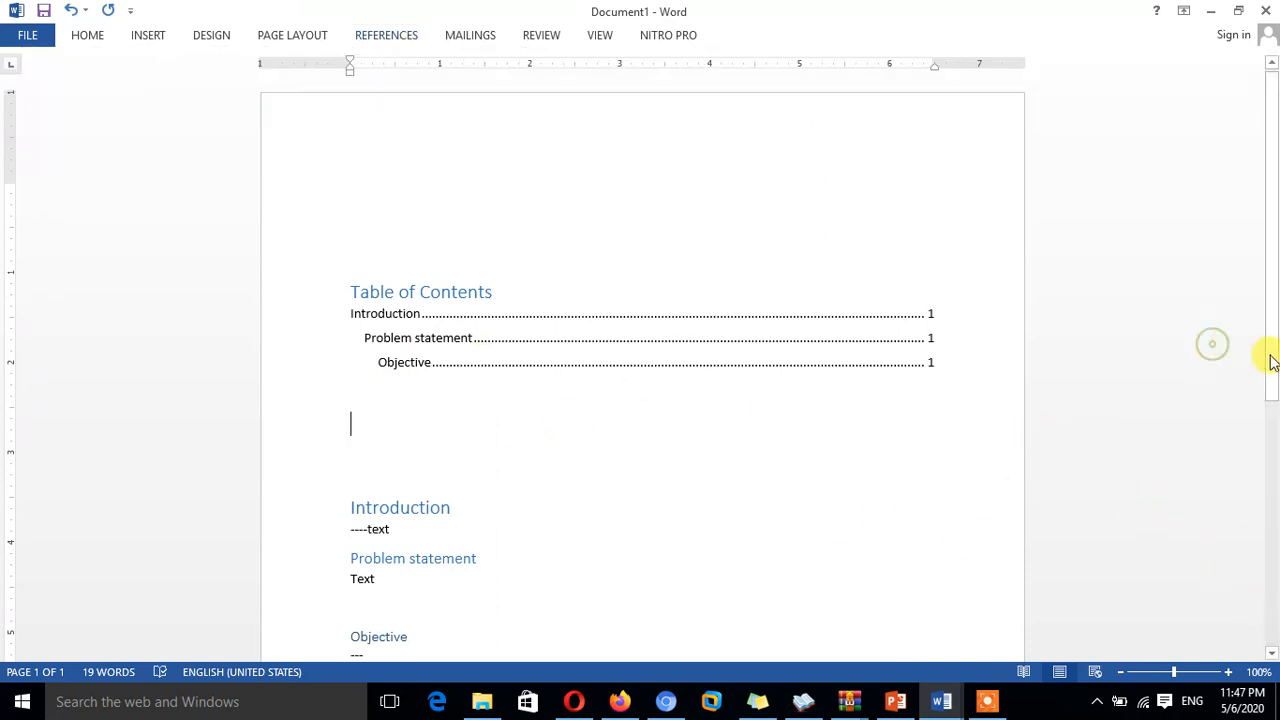
Step: Check which heading style is applied to the Conclusion line
drag(1268, 343, 1268, 451)
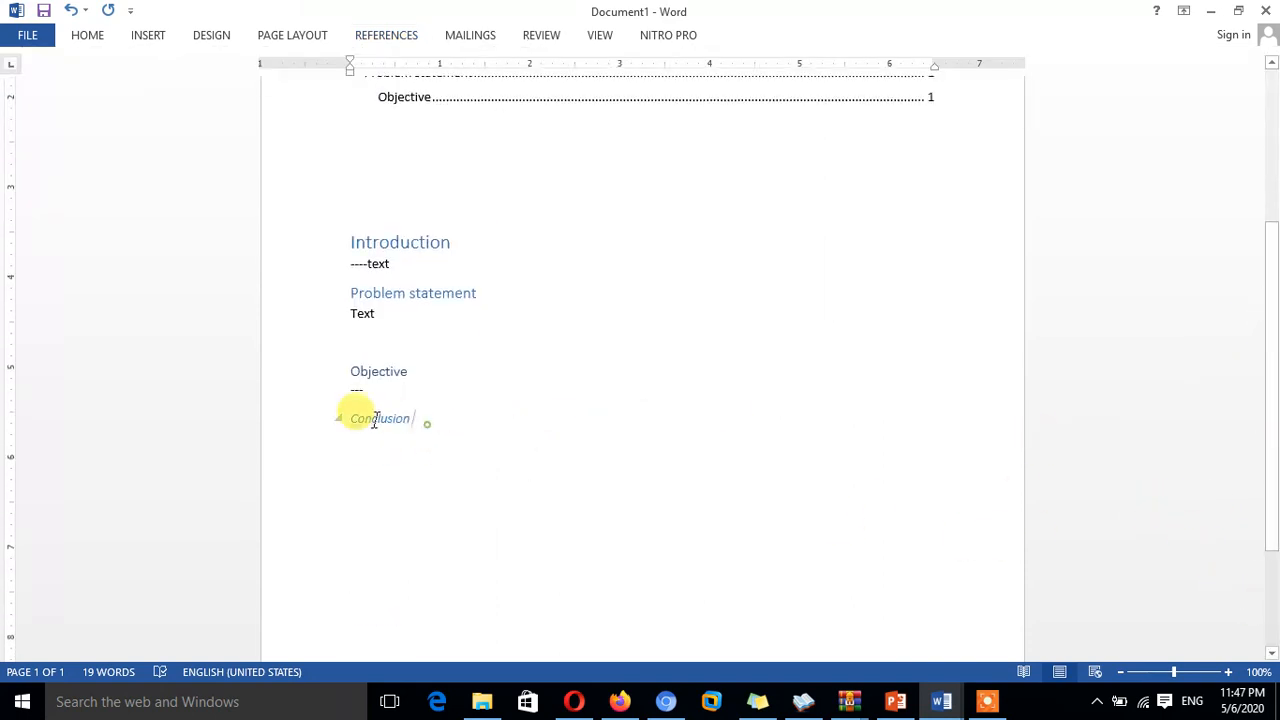
click(345, 418)
click(87, 37)
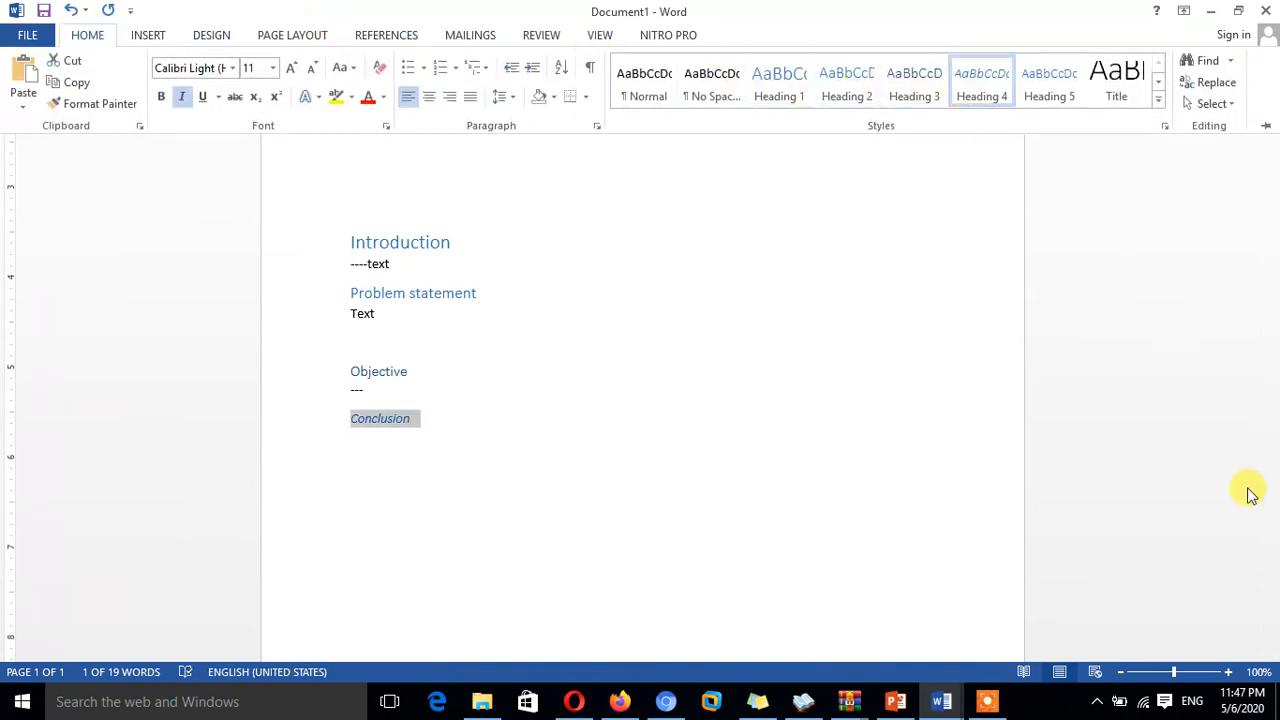
click(1211, 493)
Step: Try to bring the Conclusion heading into the table of contents by updating the entire table
drag(1270, 490, 1246, 320)
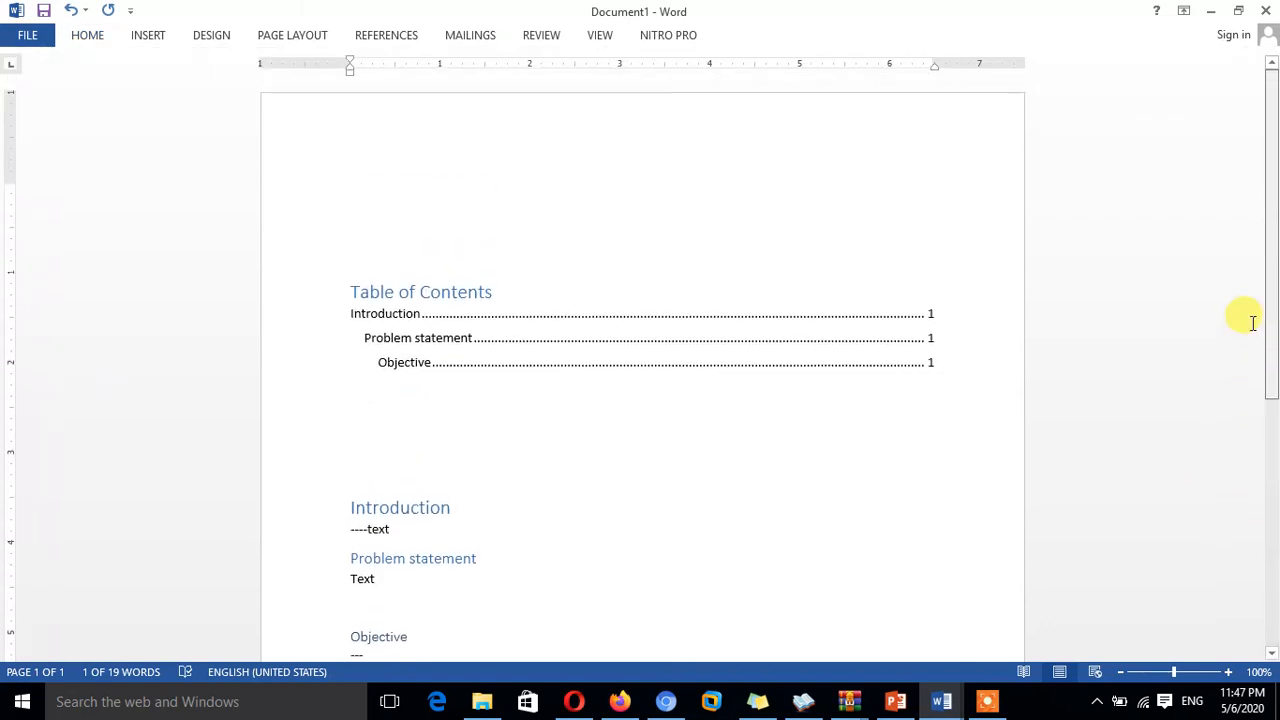
click(783, 360)
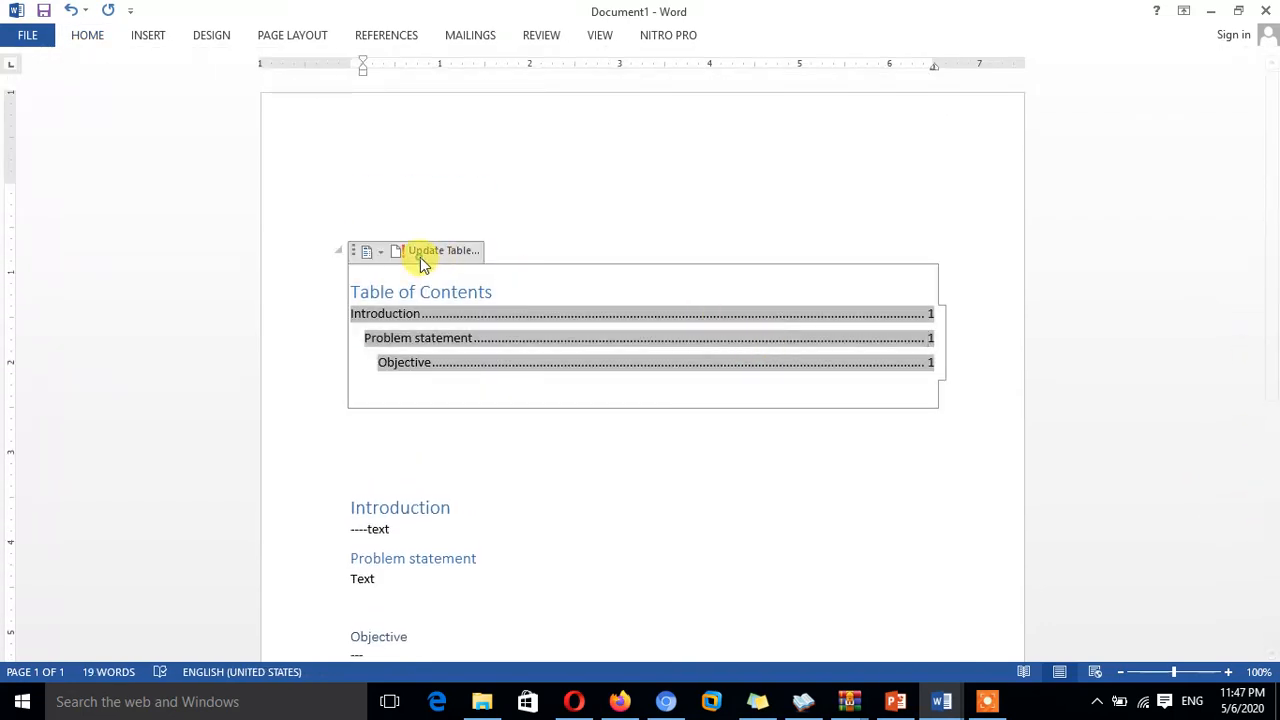
click(430, 251)
click(559, 349)
click(648, 377)
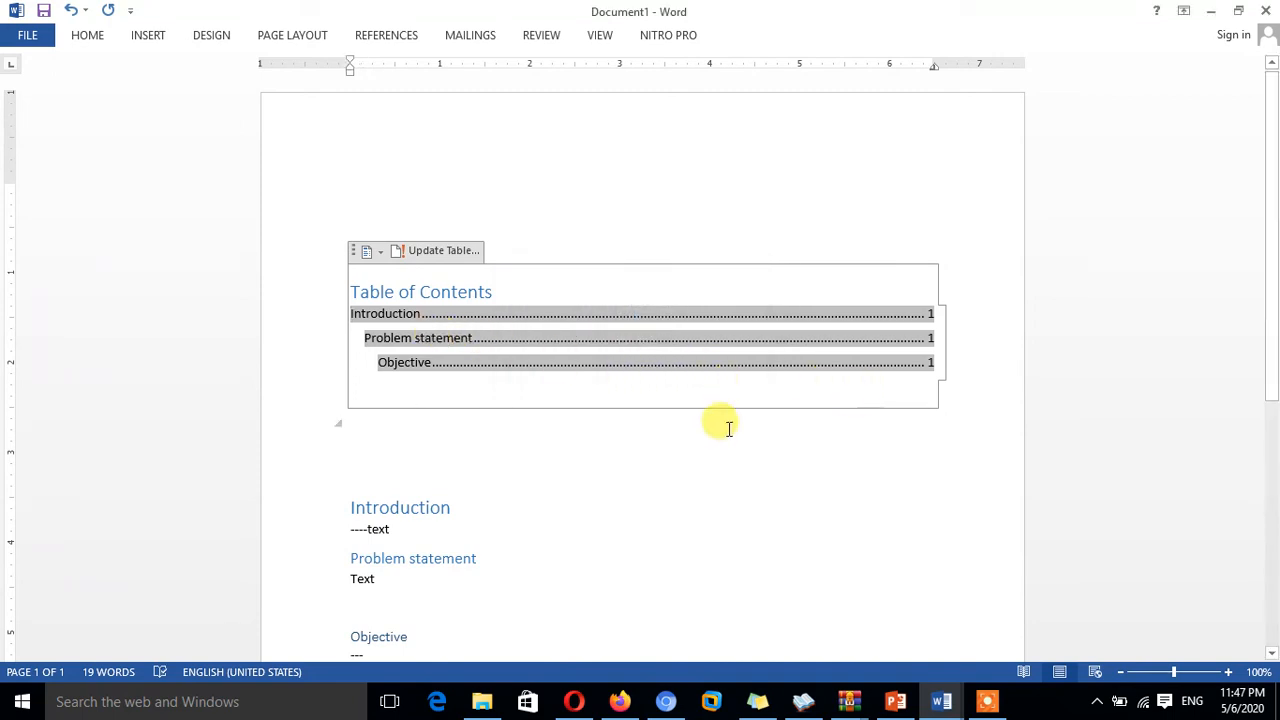
Step: Apply the Heading 3 style to the Conclusion heading
drag(1274, 304, 1275, 463)
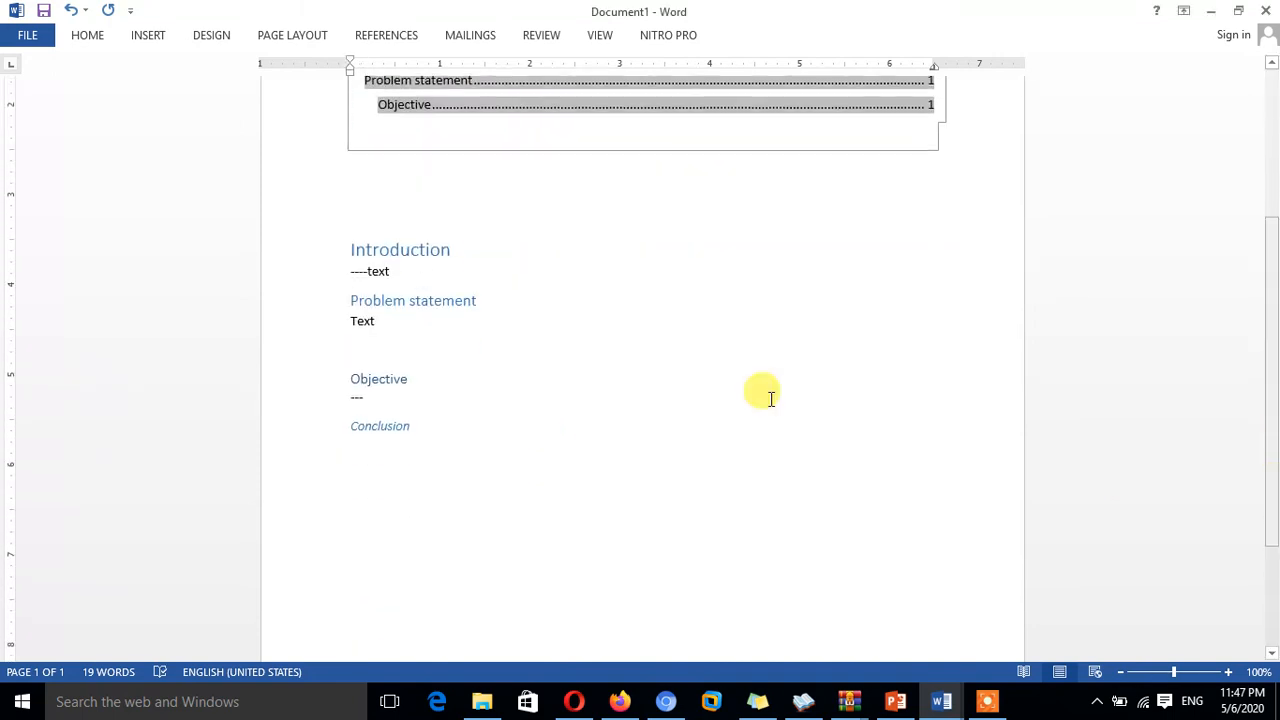
drag(420, 436, 329, 429)
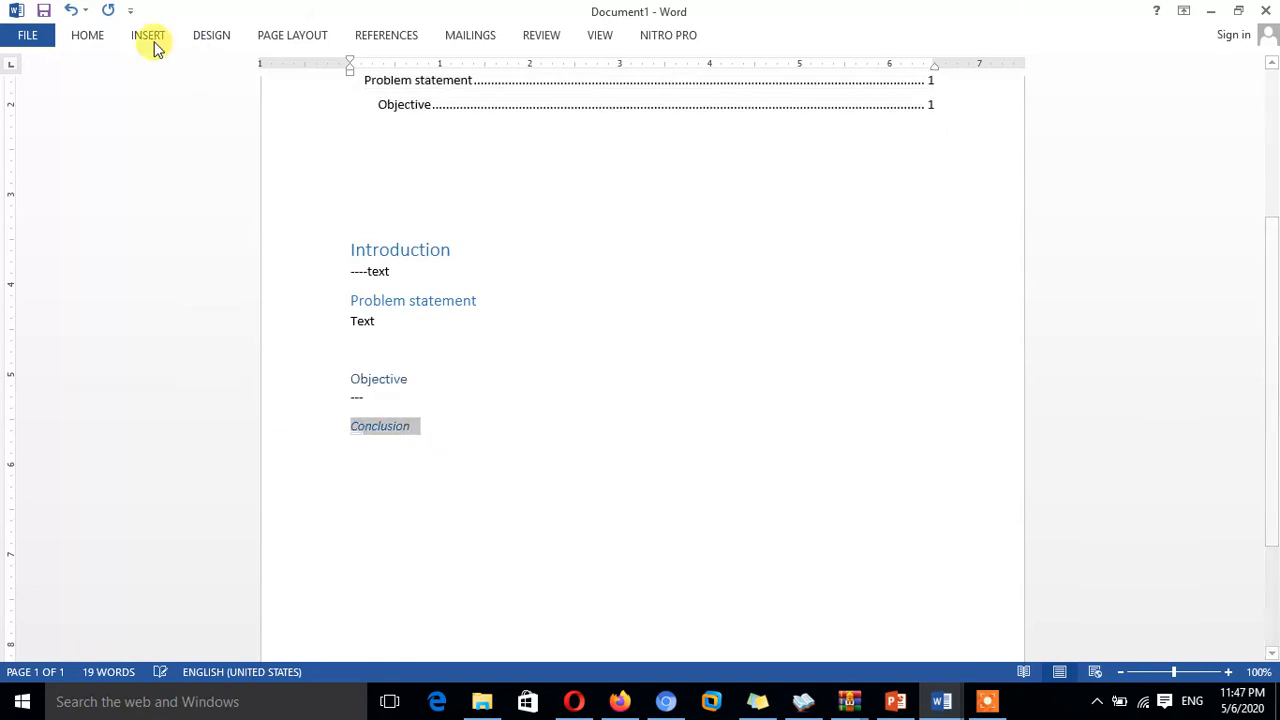
click(385, 35)
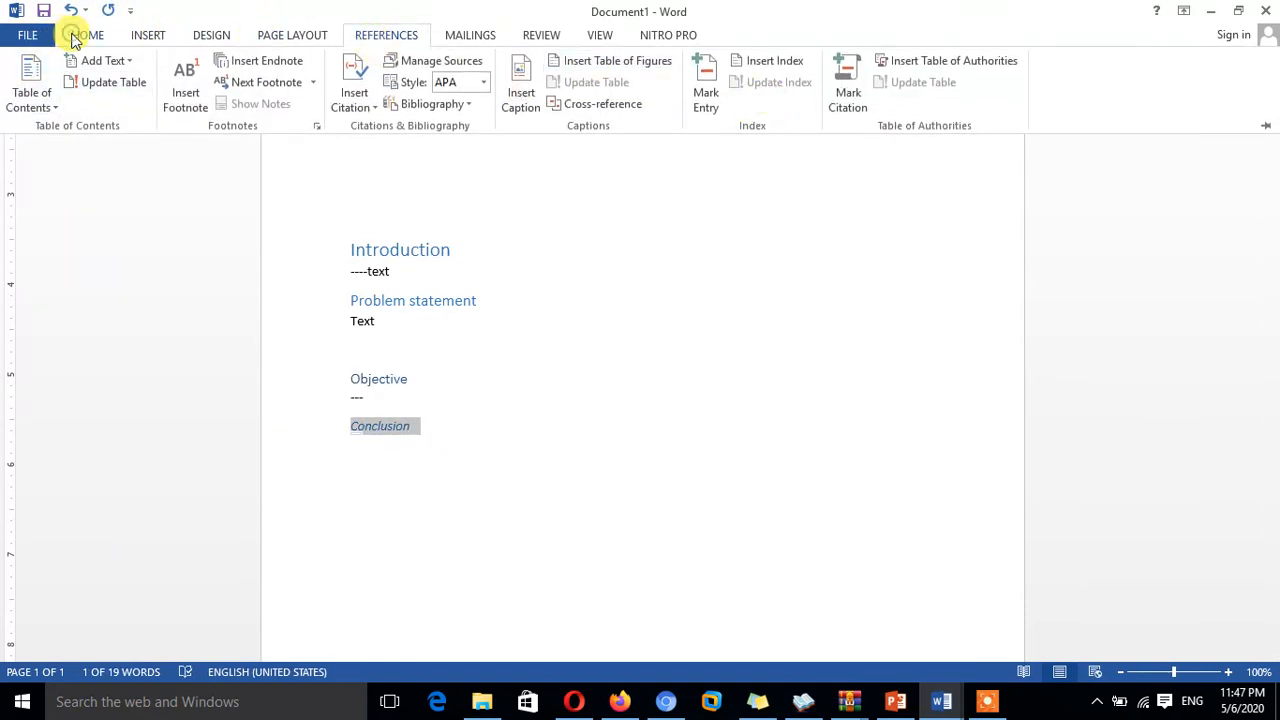
click(72, 38)
click(925, 92)
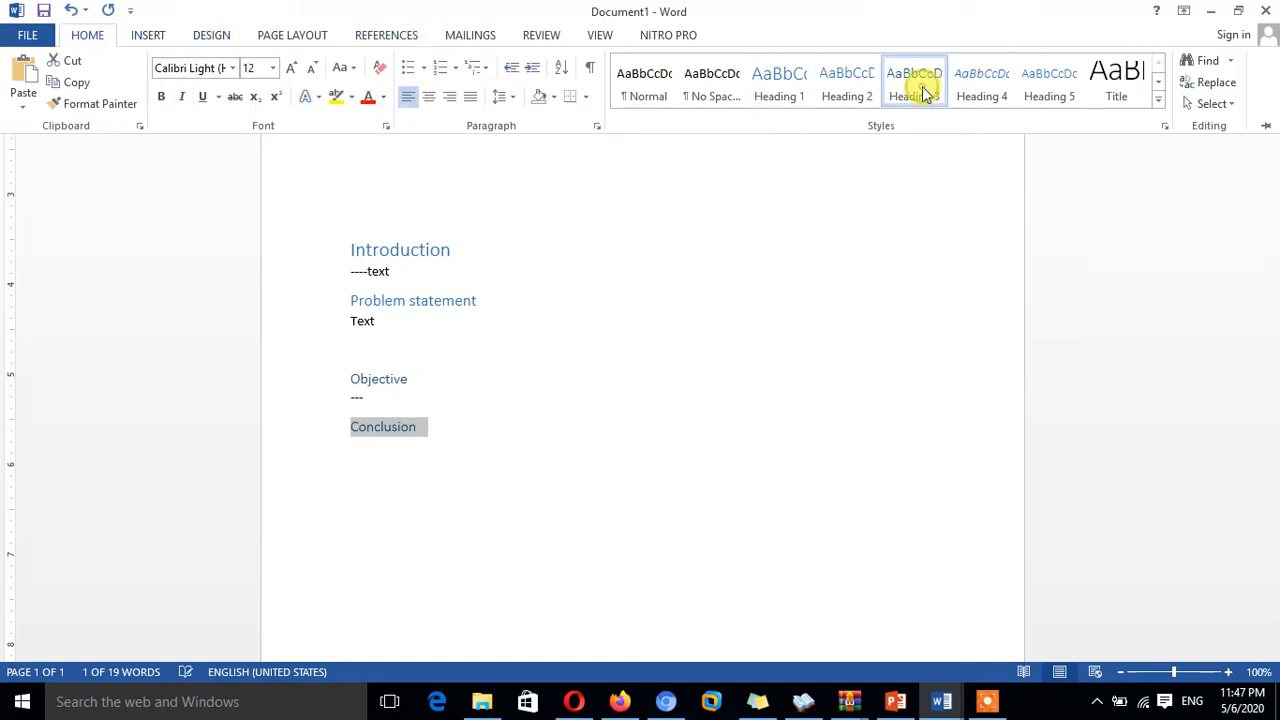
click(608, 405)
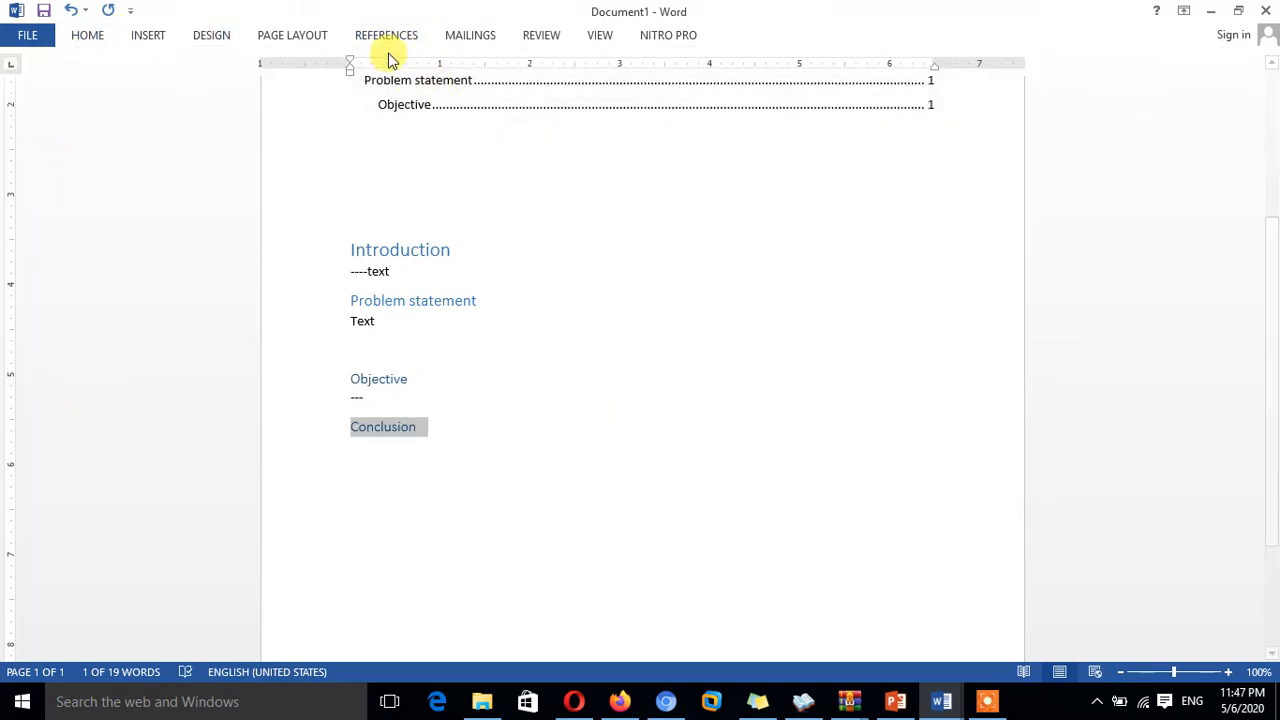
Step: Update the entire table of contents to include the restyled Conclusion heading
scroll(1274, 328, up, 4)
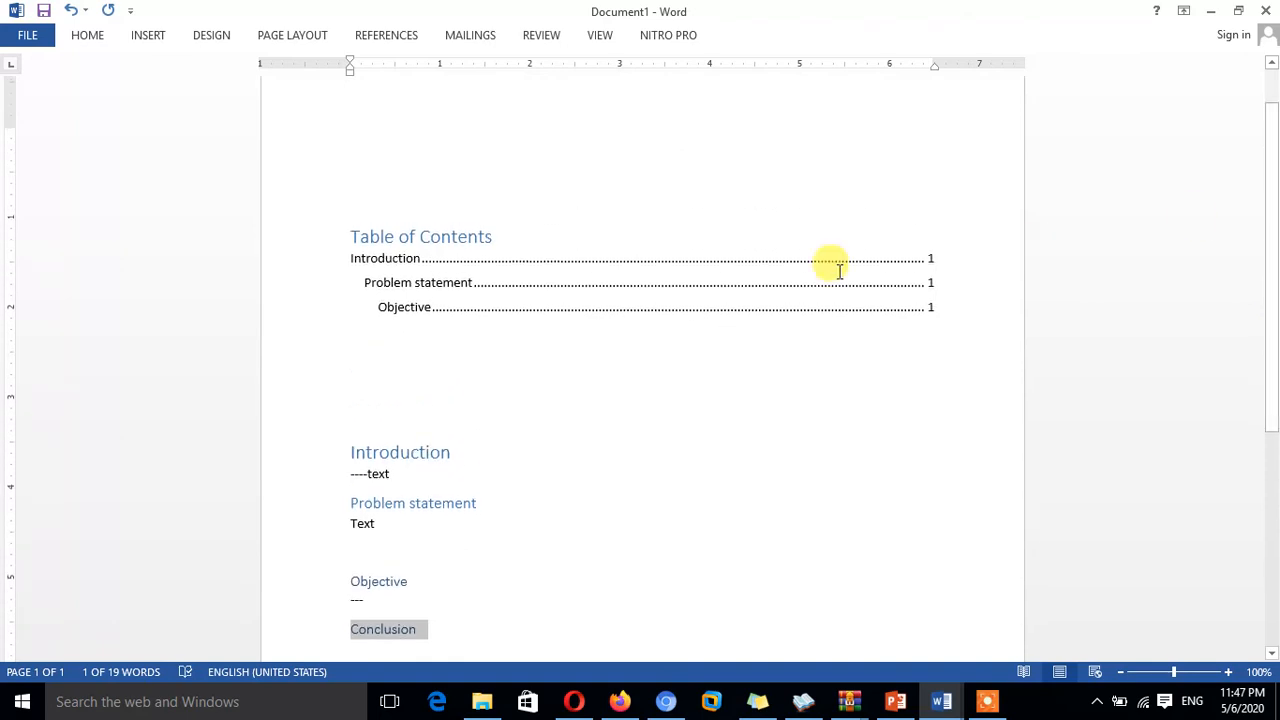
click(766, 266)
right_click(778, 281)
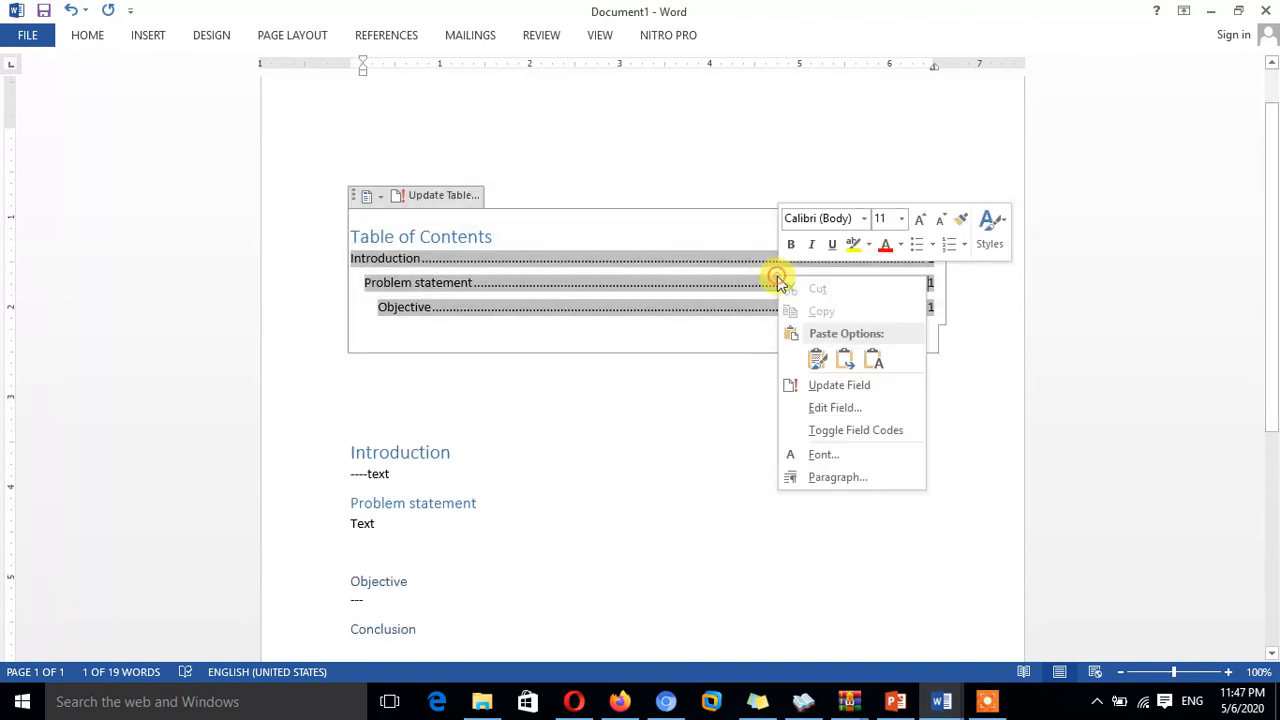
click(423, 195)
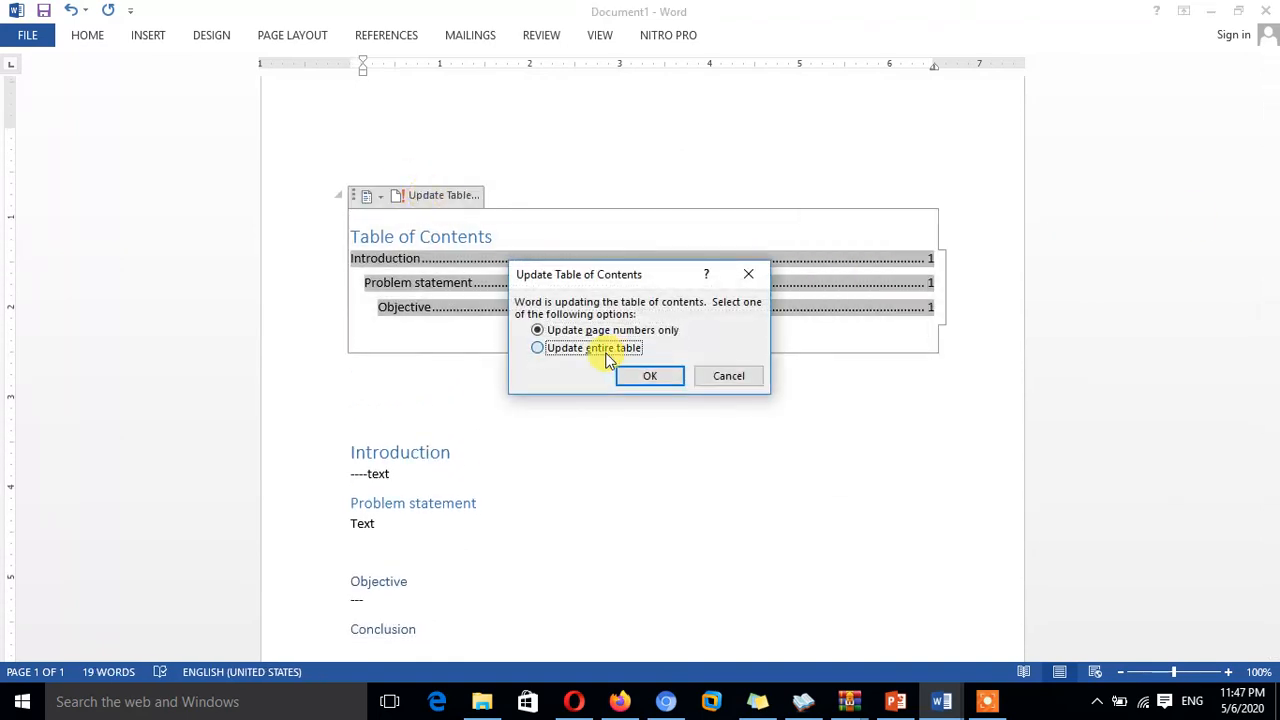
click(650, 377)
click(520, 420)
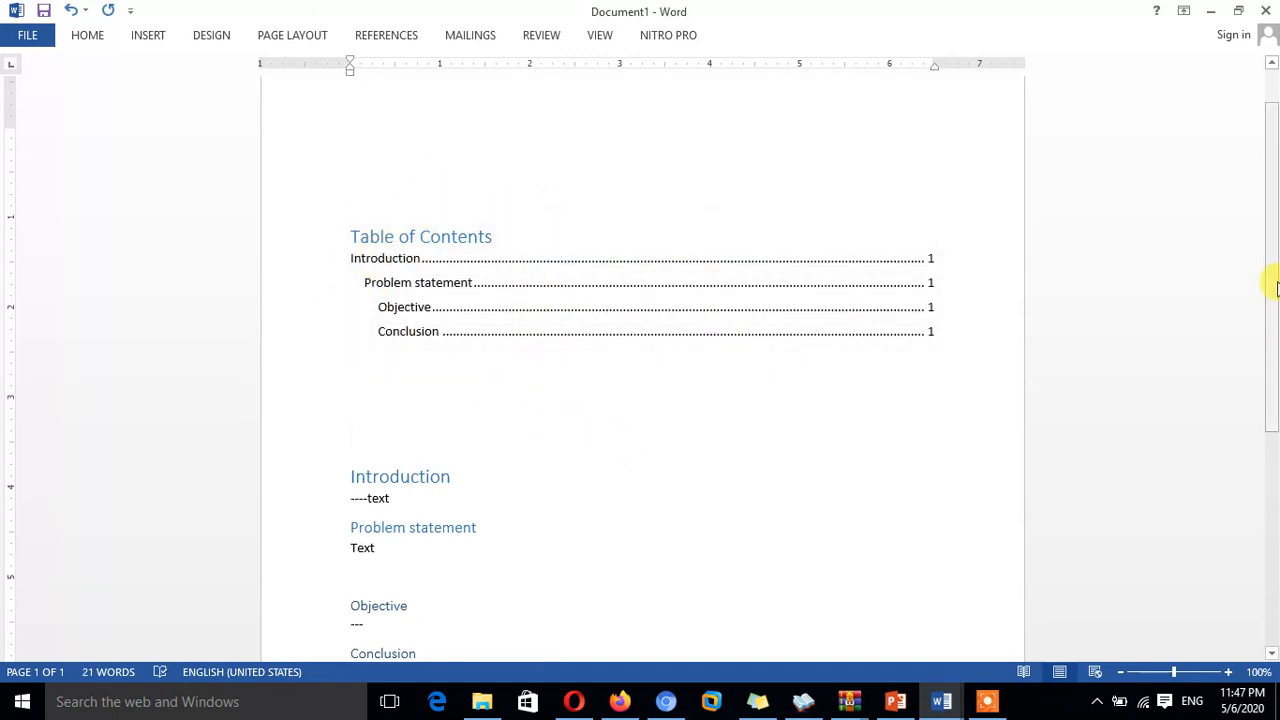
Step: Format the Introduction heading below the table of contents with a black font colour and the Times New Roman font
drag(1273, 300, 1274, 329)
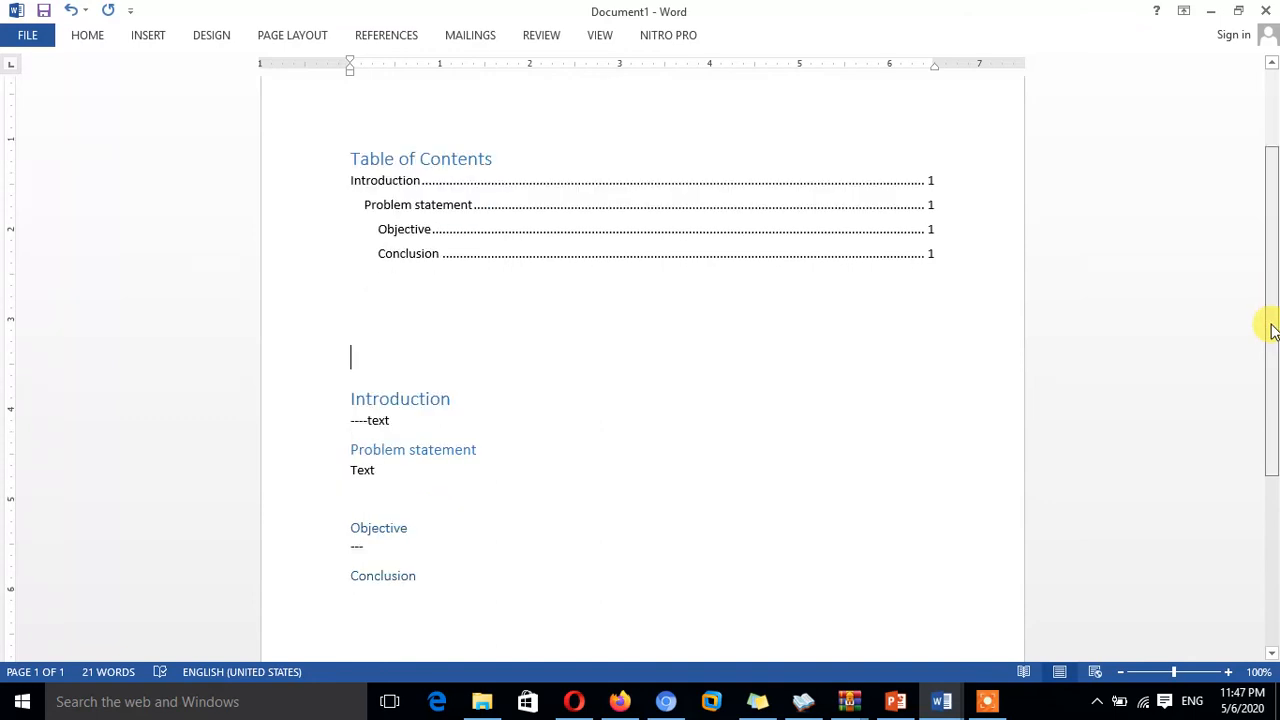
drag(483, 429, 361, 372)
click(500, 449)
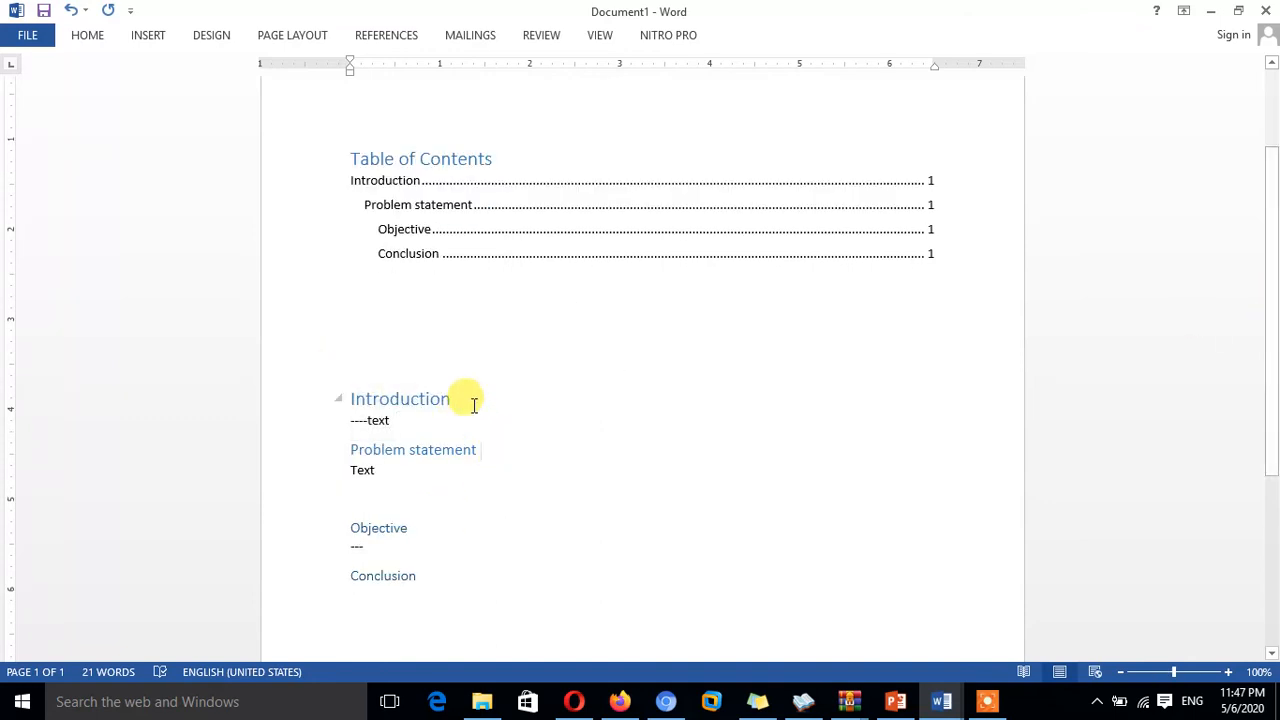
drag(469, 400, 364, 393)
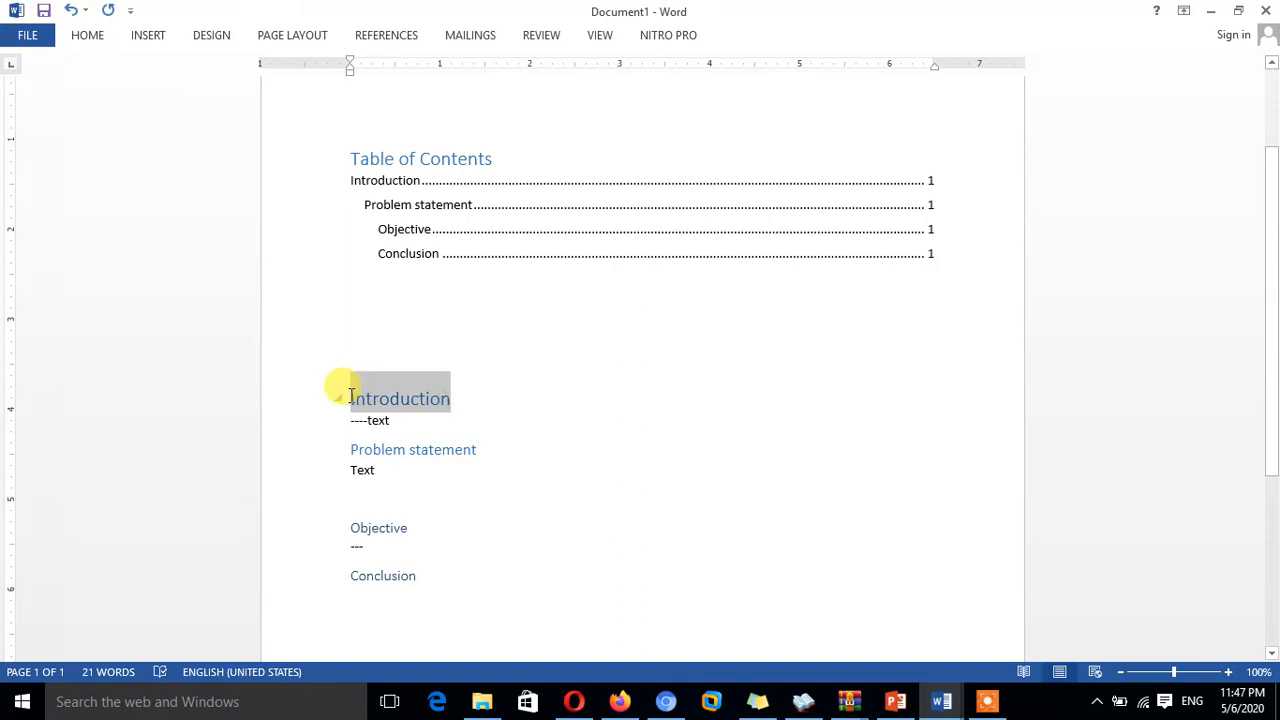
drag(362, 390, 364, 390)
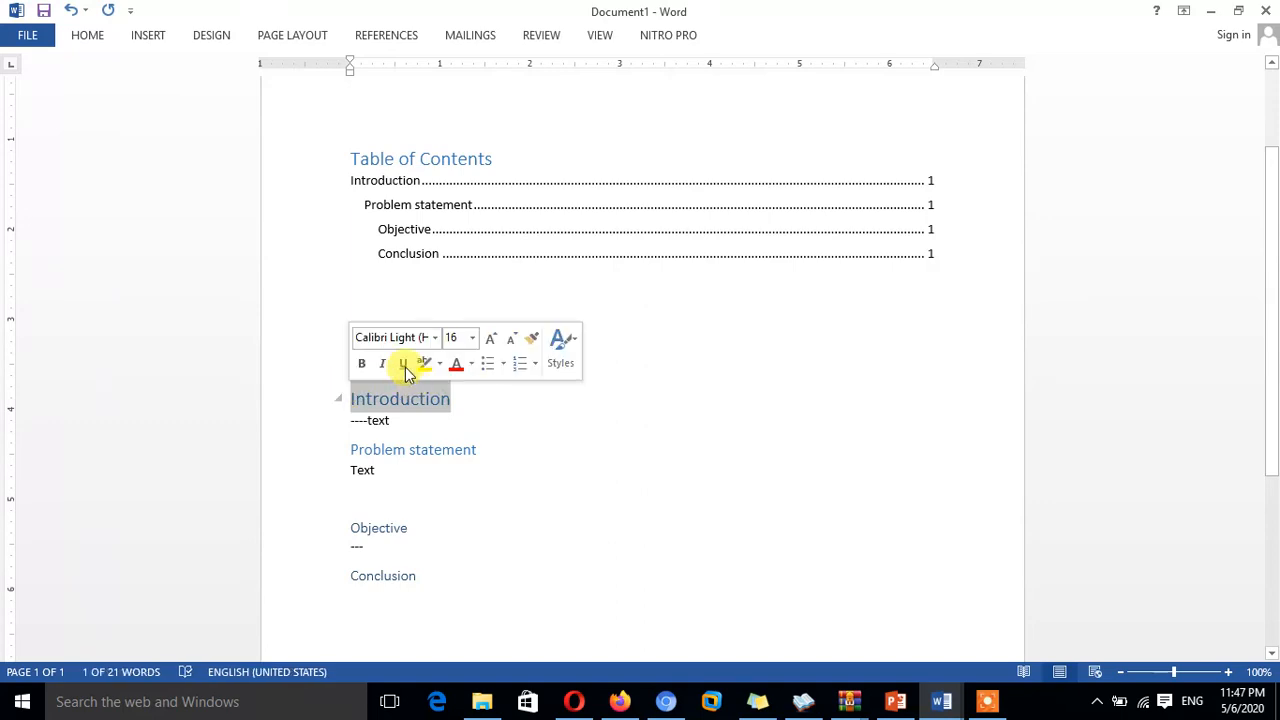
click(472, 364)
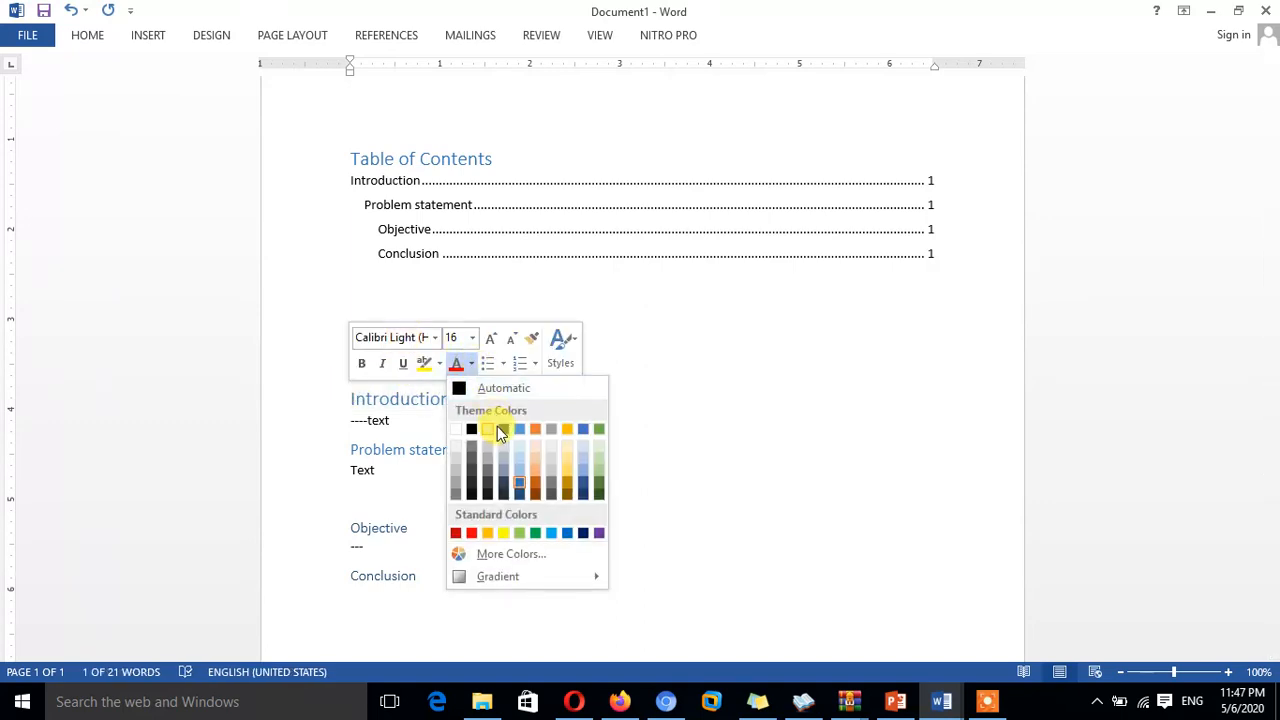
click(472, 428)
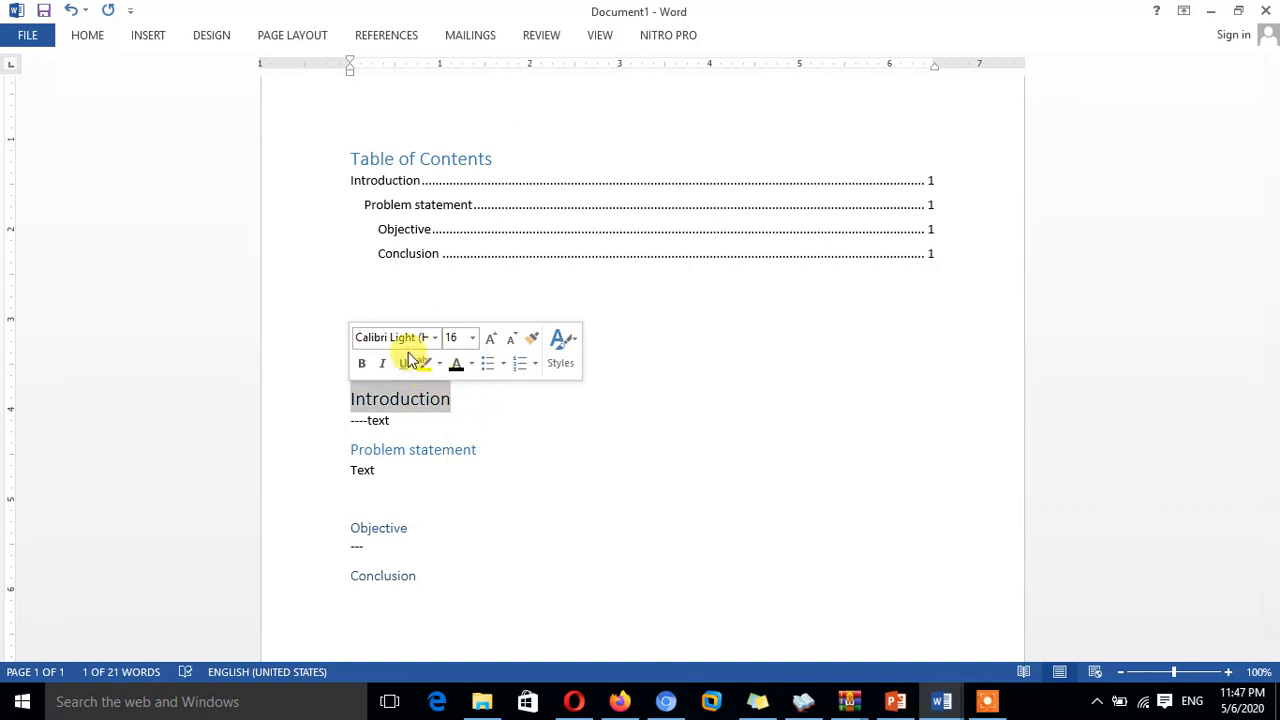
key(Return)
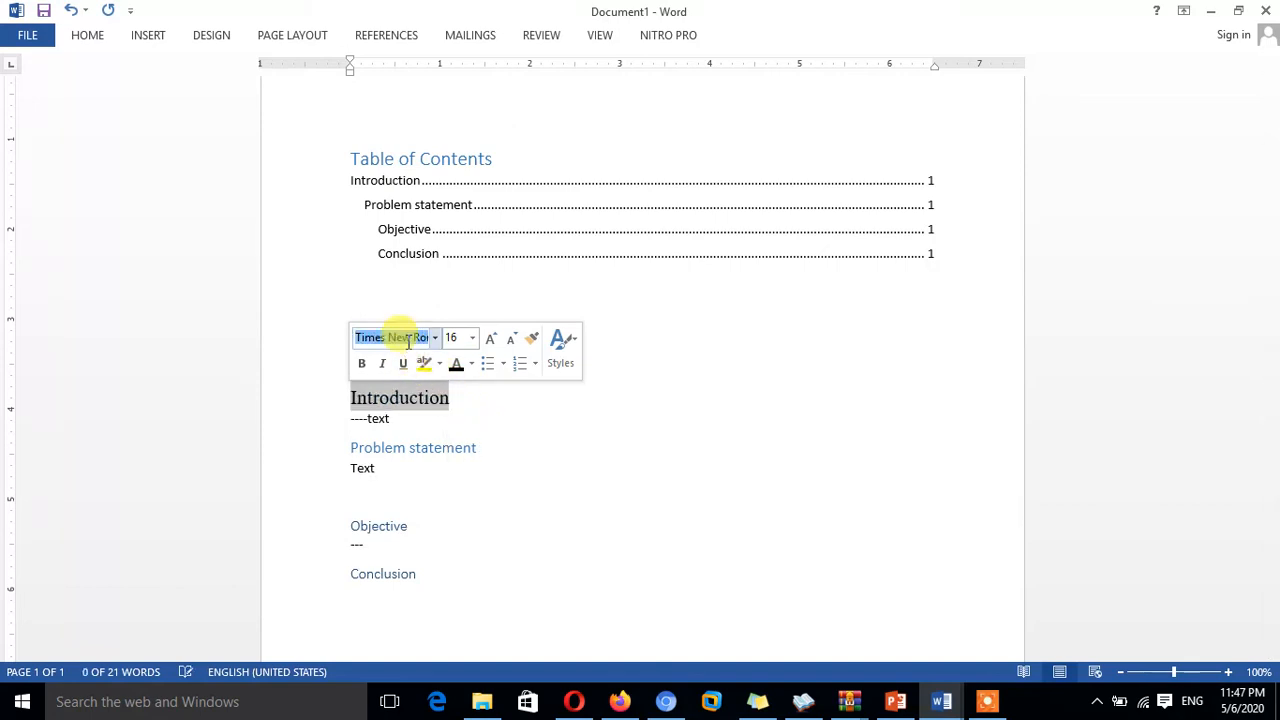
click(496, 425)
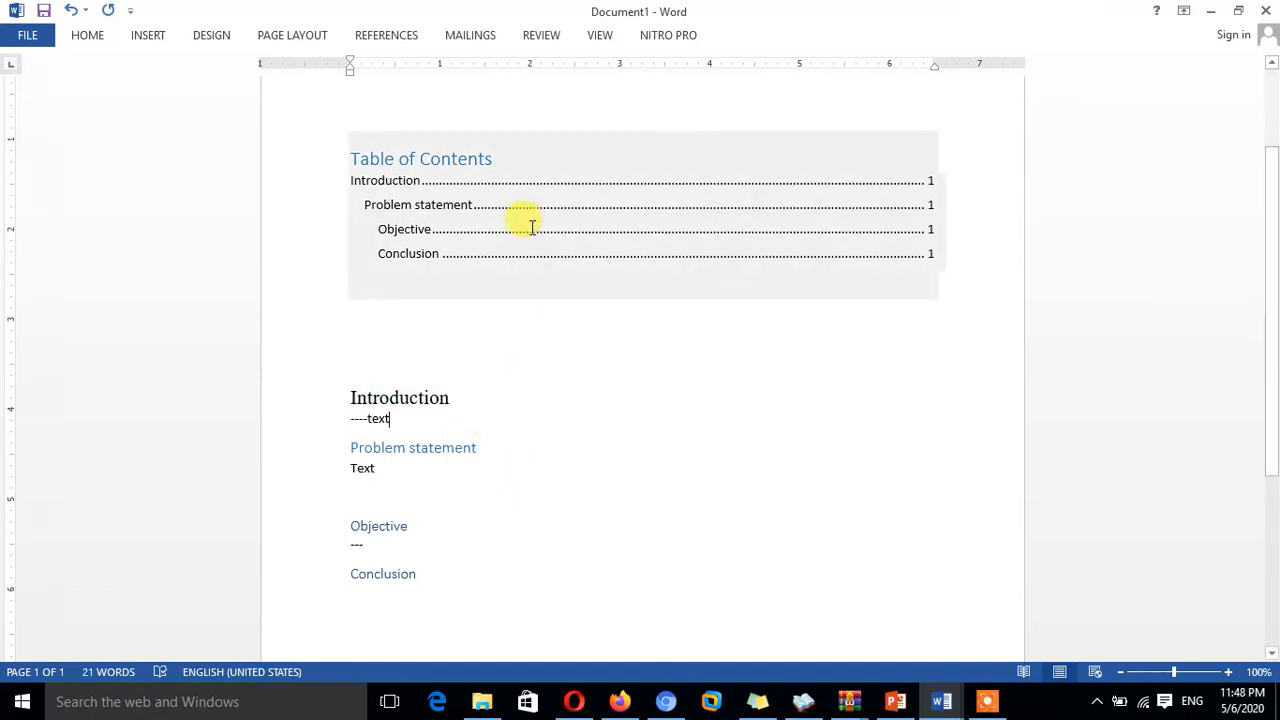
Step: Examine the entries, indent levels and page numbers of the generated table of contents
click(524, 210)
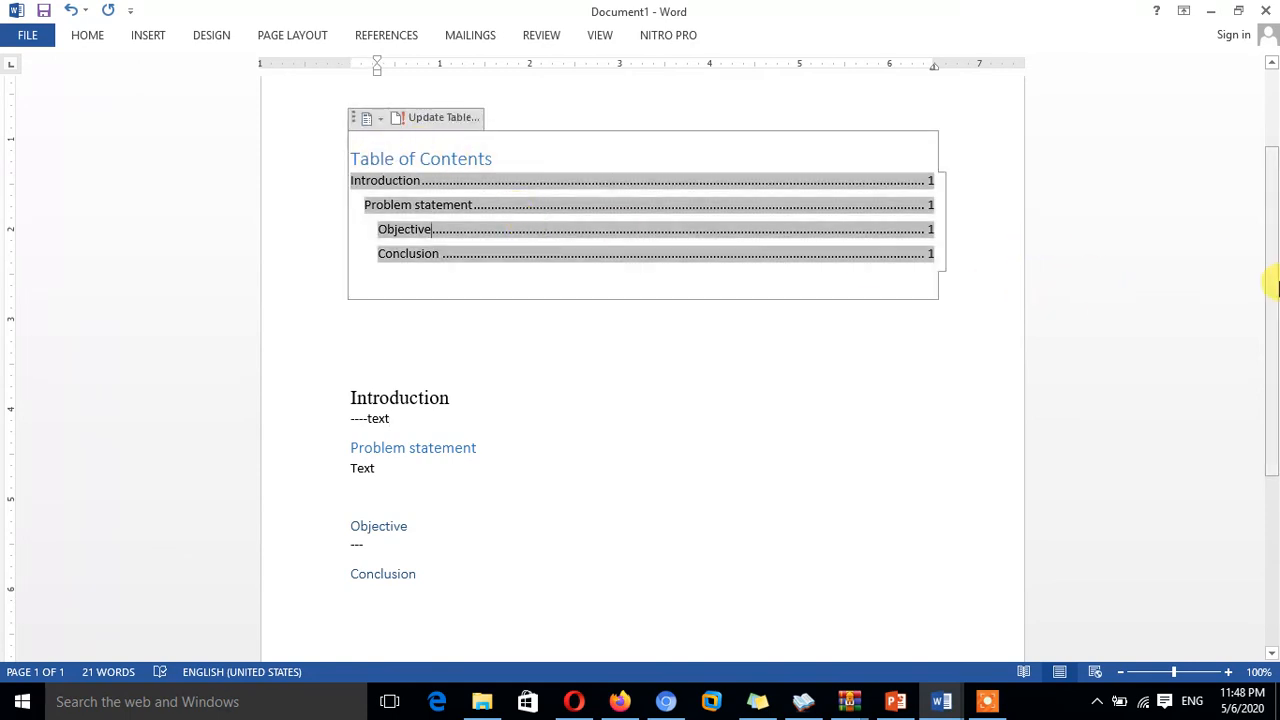
drag(1274, 266, 1266, 189)
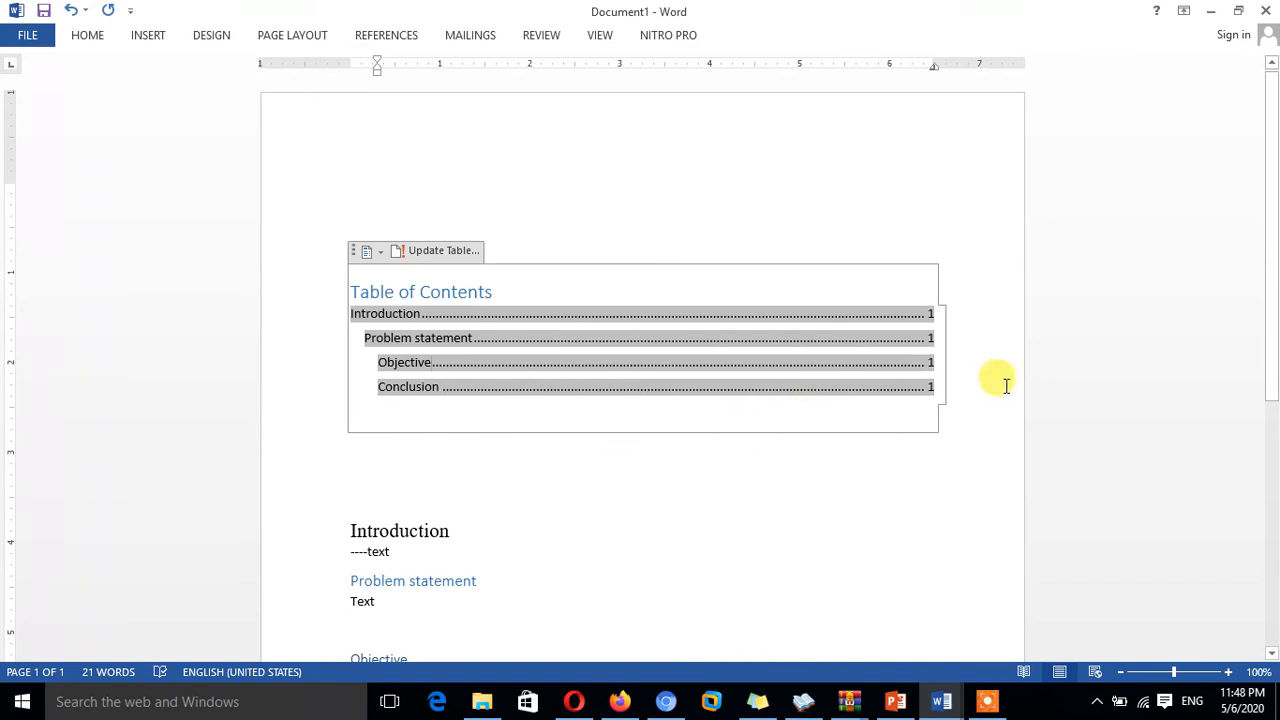
click(938, 426)
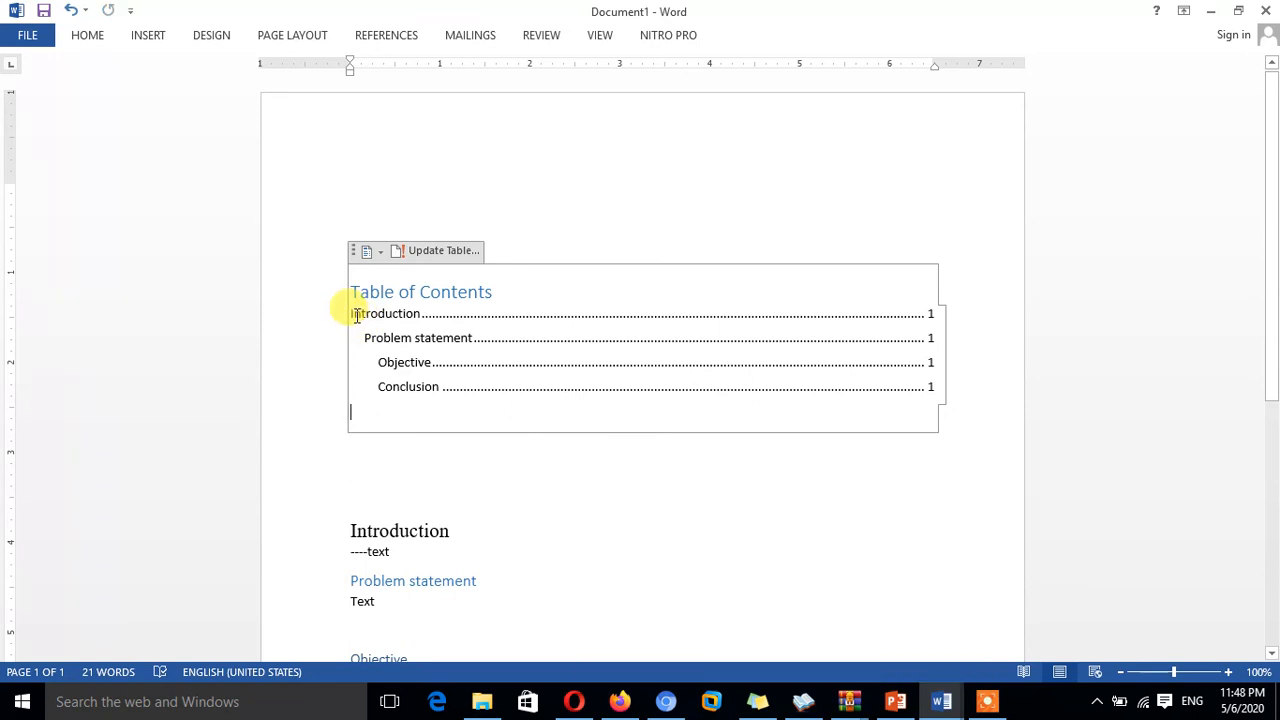
drag(350, 314, 520, 387)
click(694, 471)
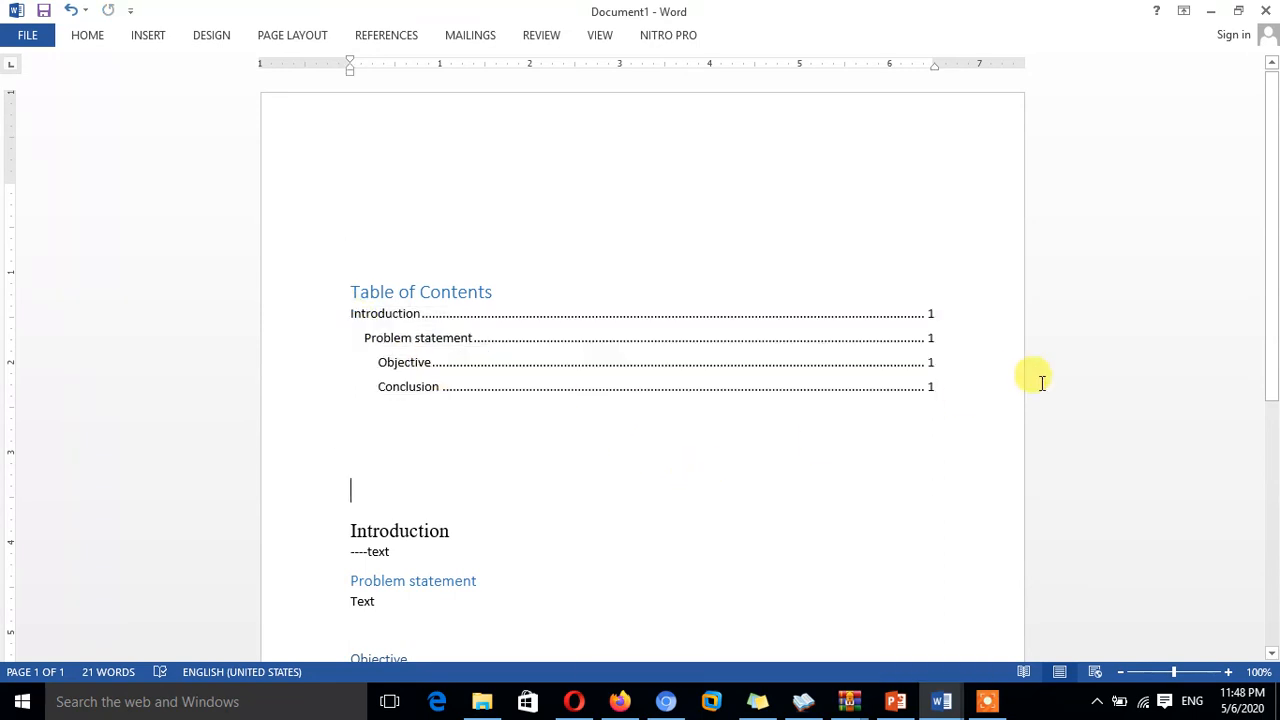
click(851, 340)
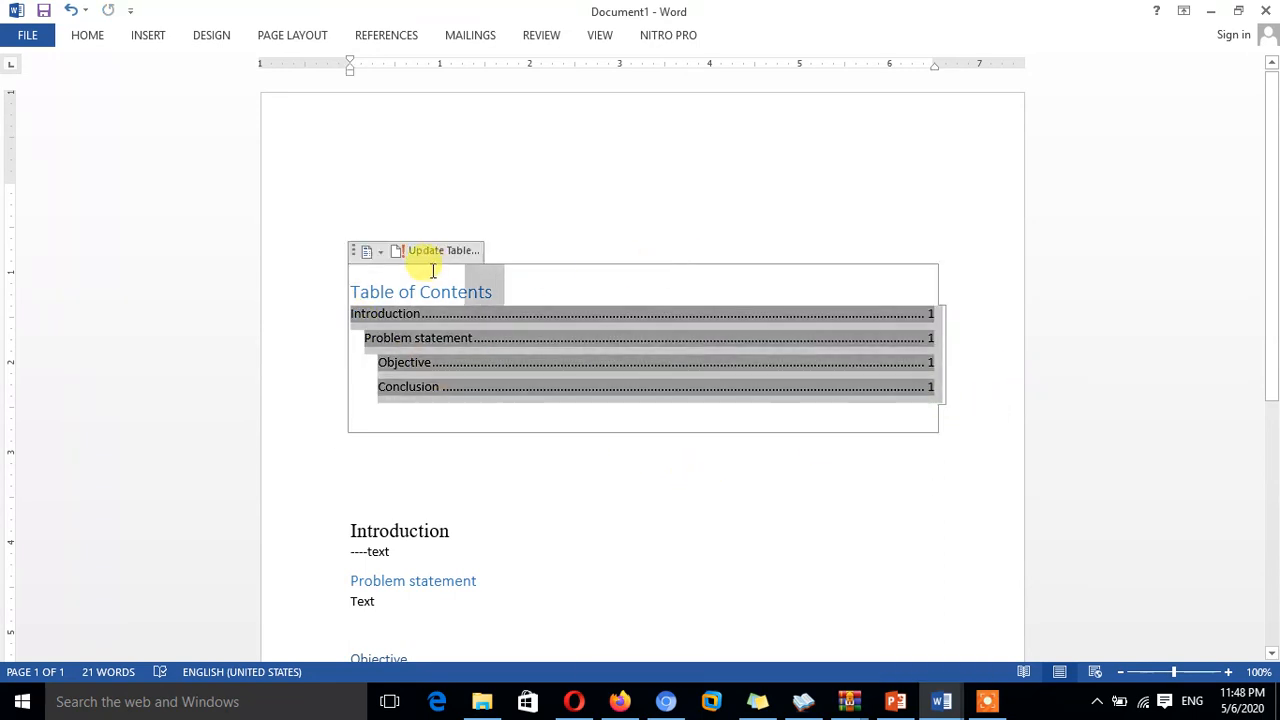
click(558, 422)
click(910, 457)
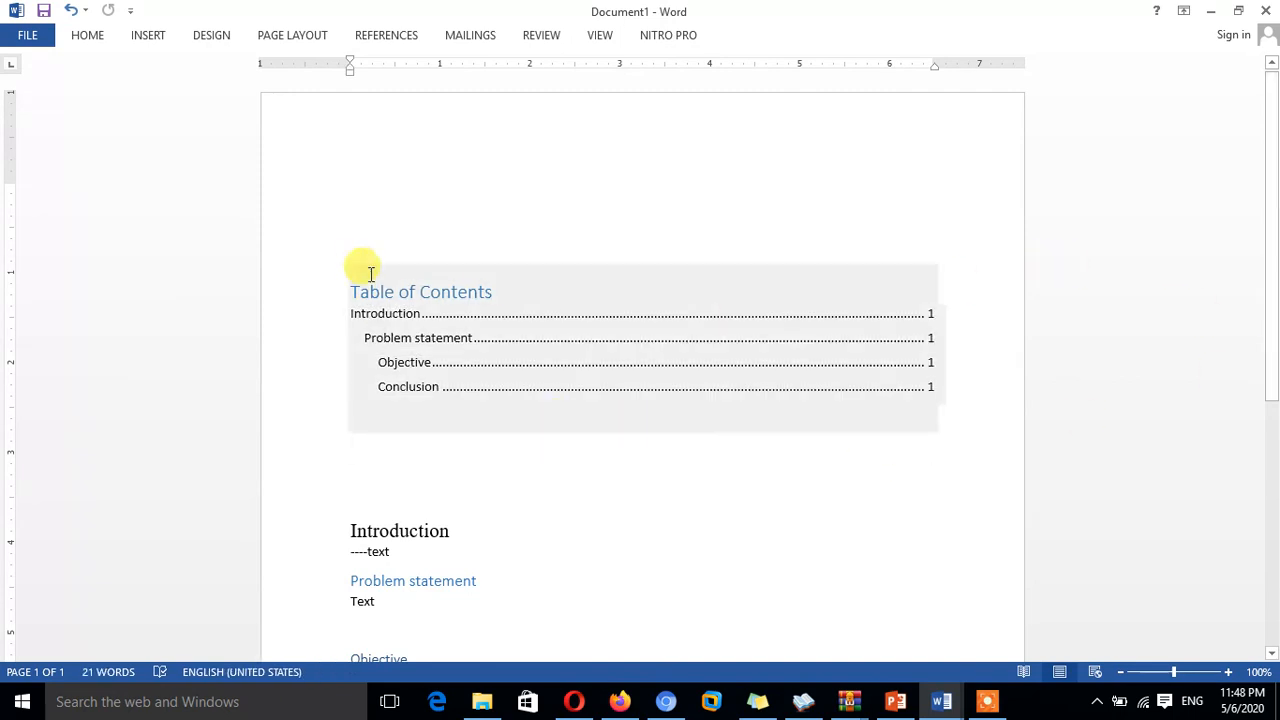
Step: Close the sample document without saving its changes
click(1268, 10)
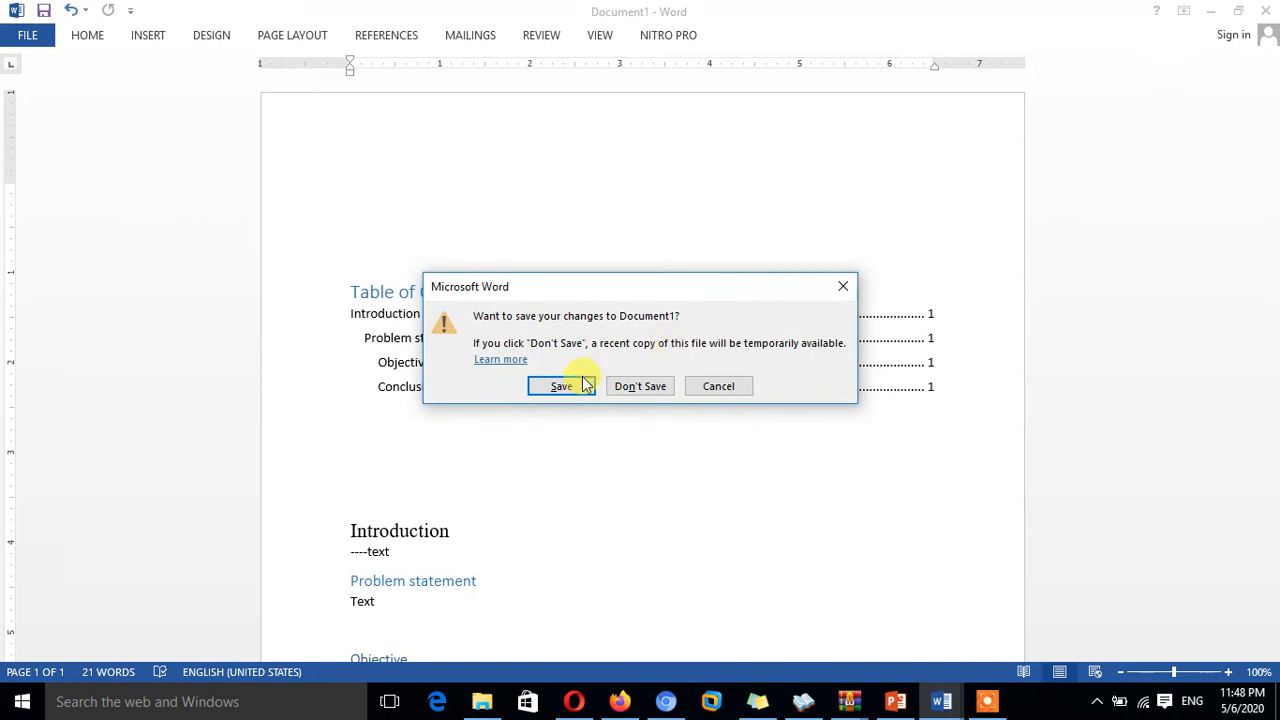
click(637, 387)
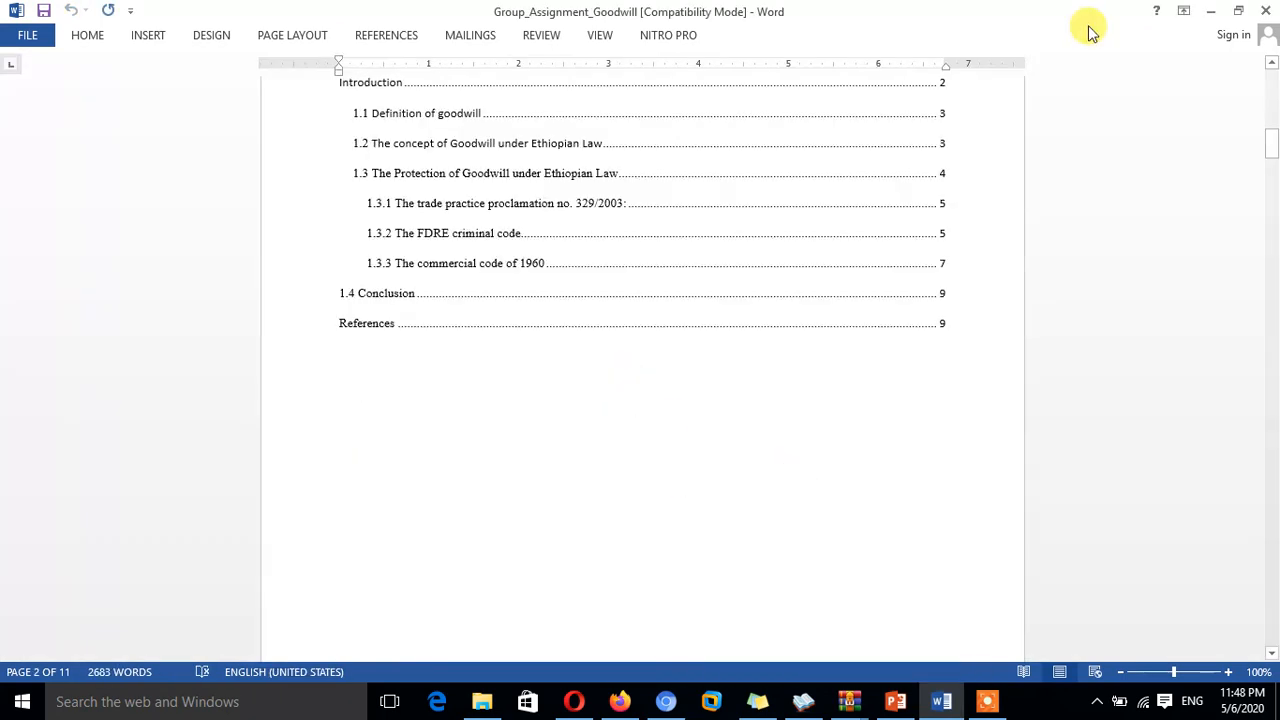
click(987, 701)
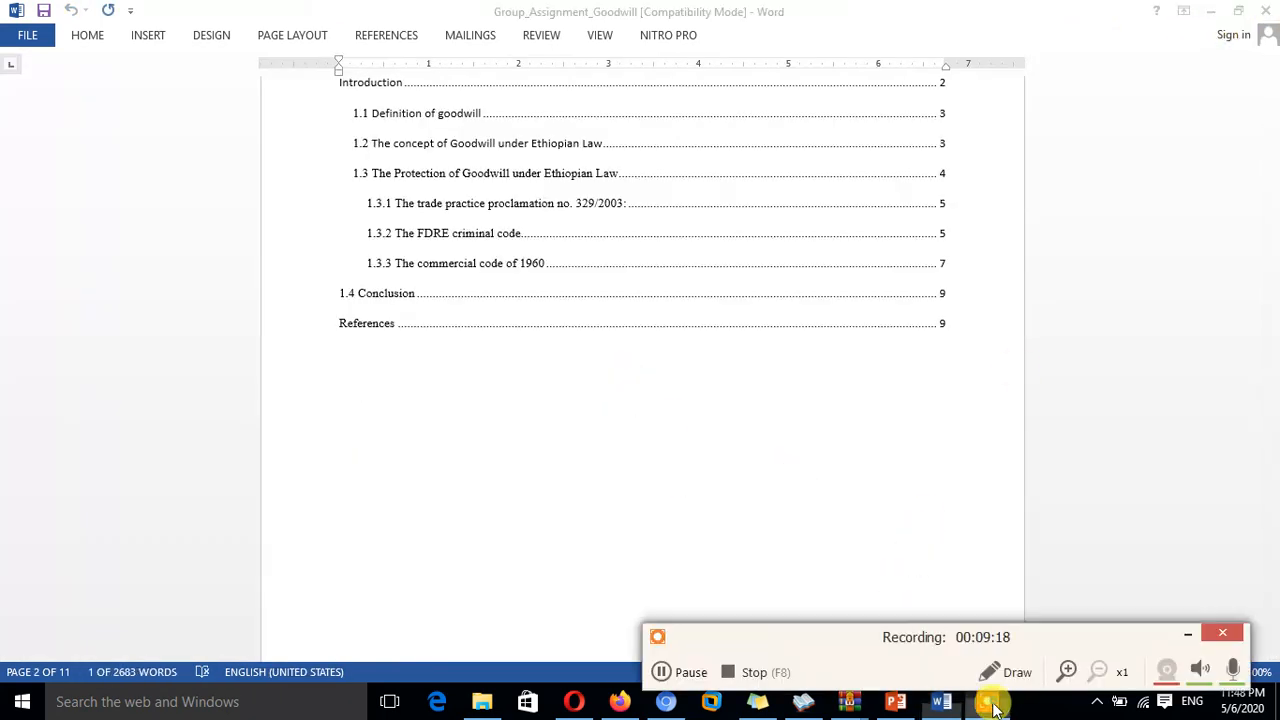